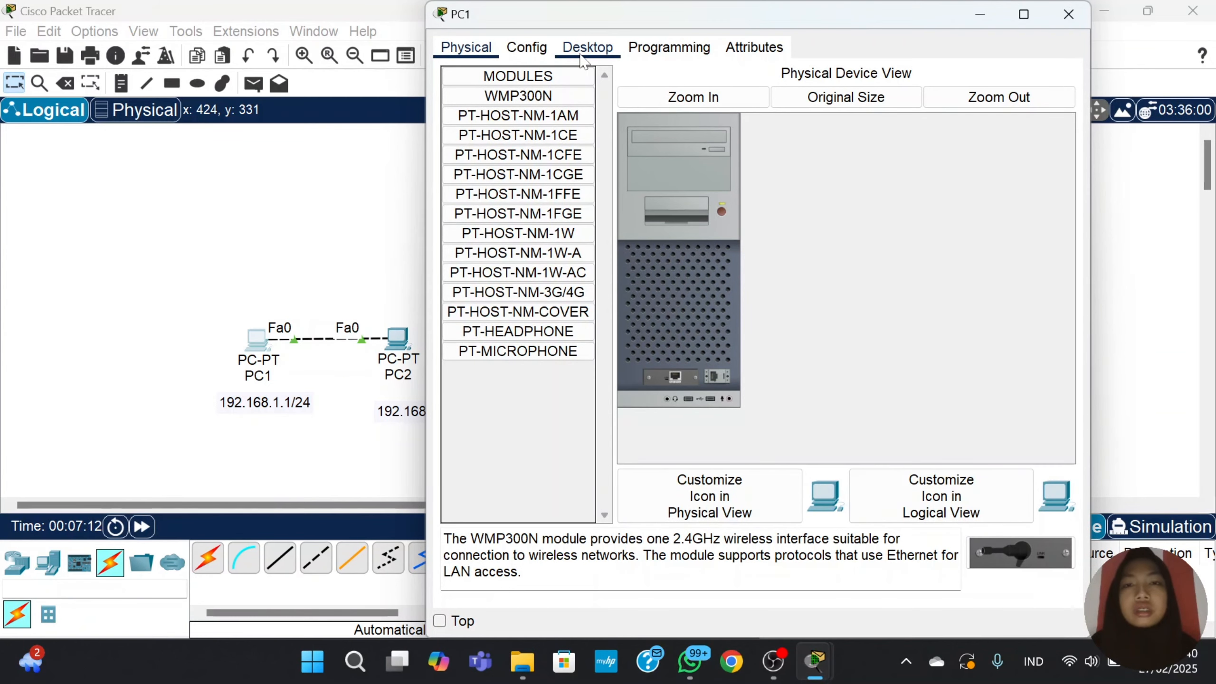
Assign PC1 the static IPv4 address 192.168.1.1 with subnet mask 255.255.255.0 and close its configuration window.
left_click(585, 48)
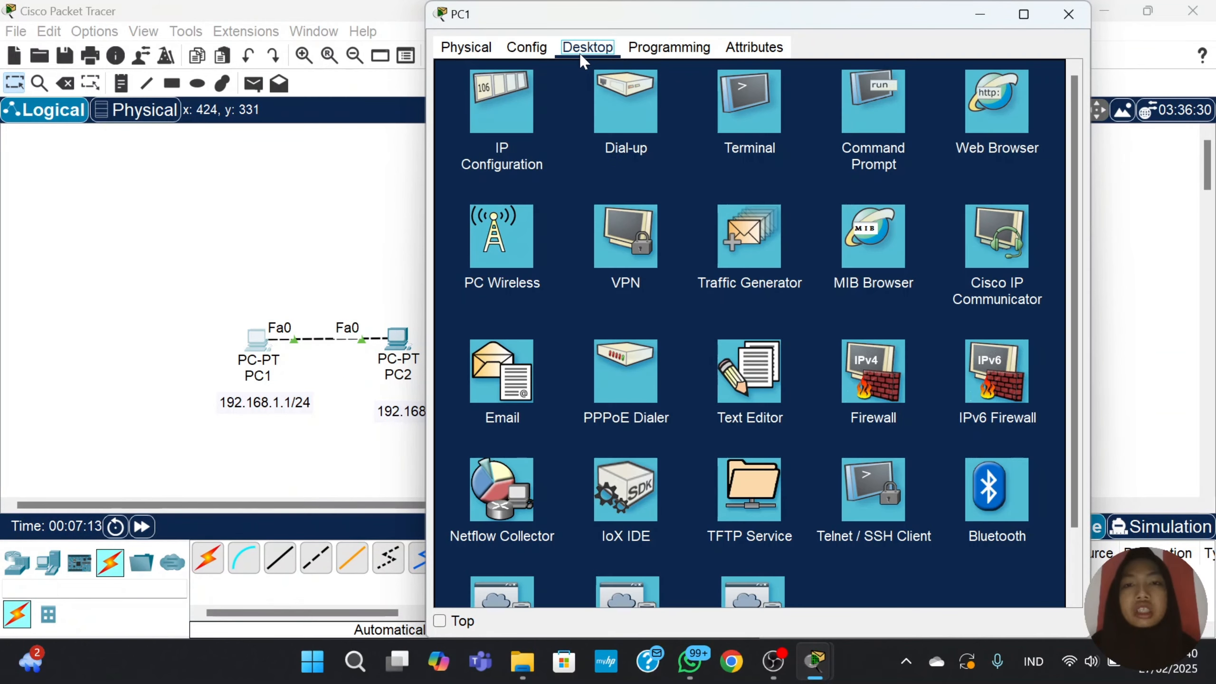
left_click(503, 105)
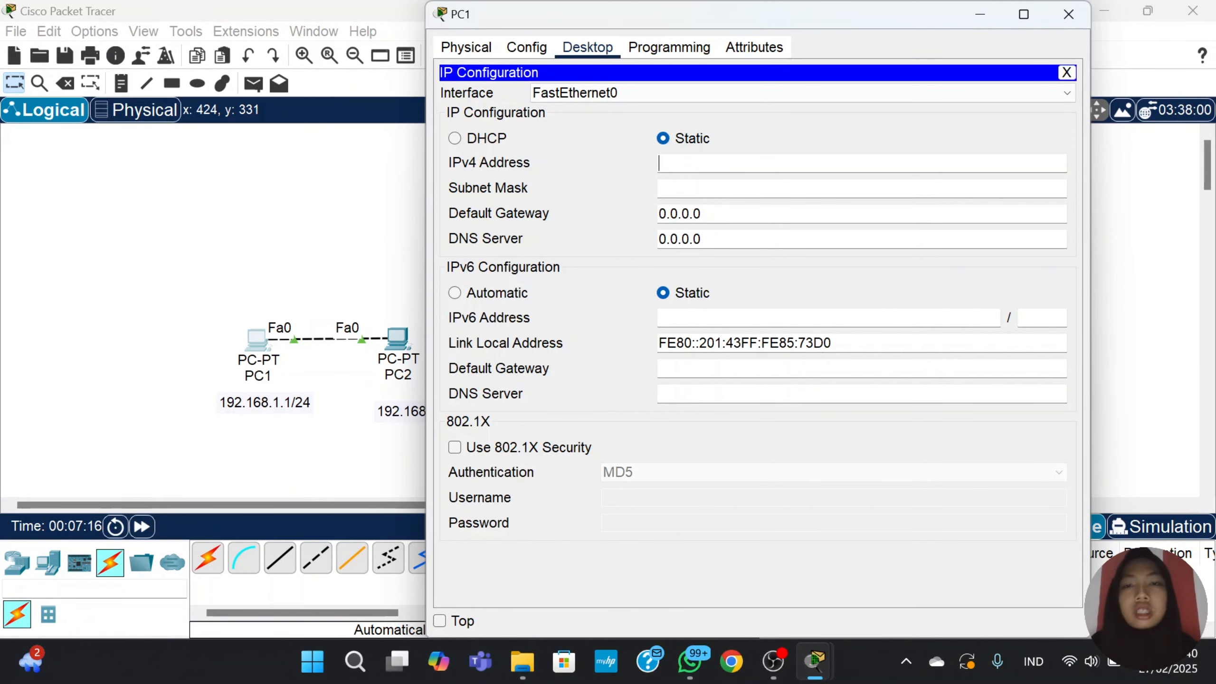
type("192.")
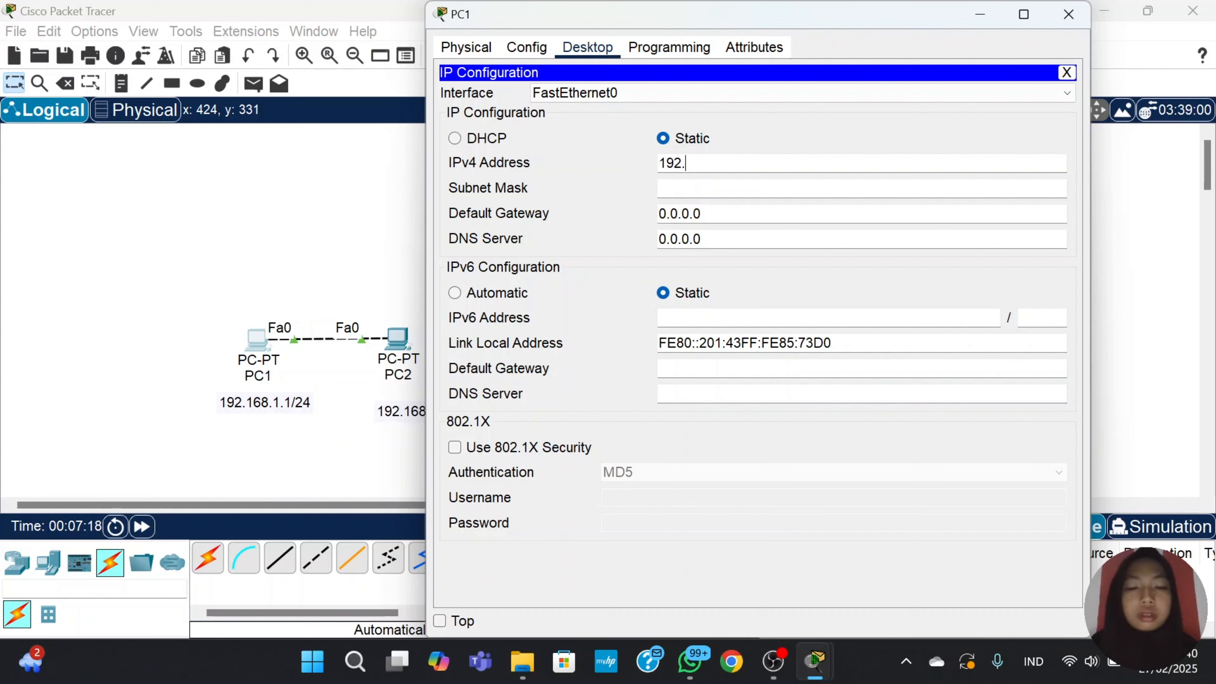
type("168.1.")
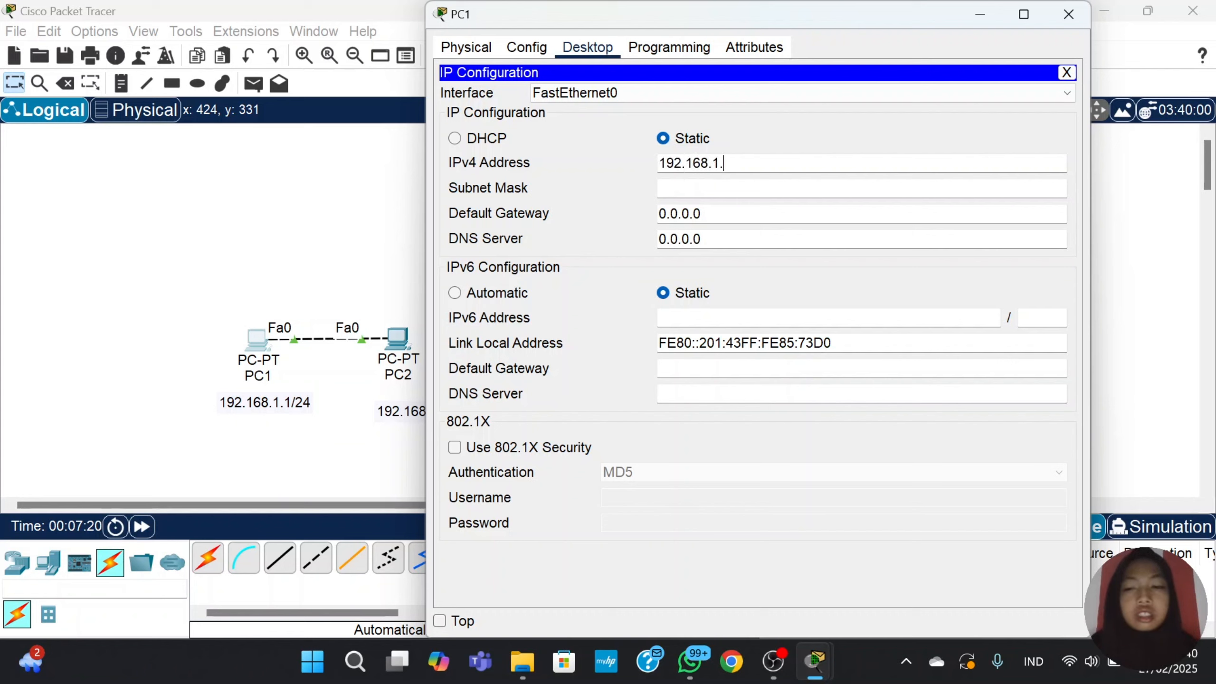
type("2")
key("BackSpace")
type("1")
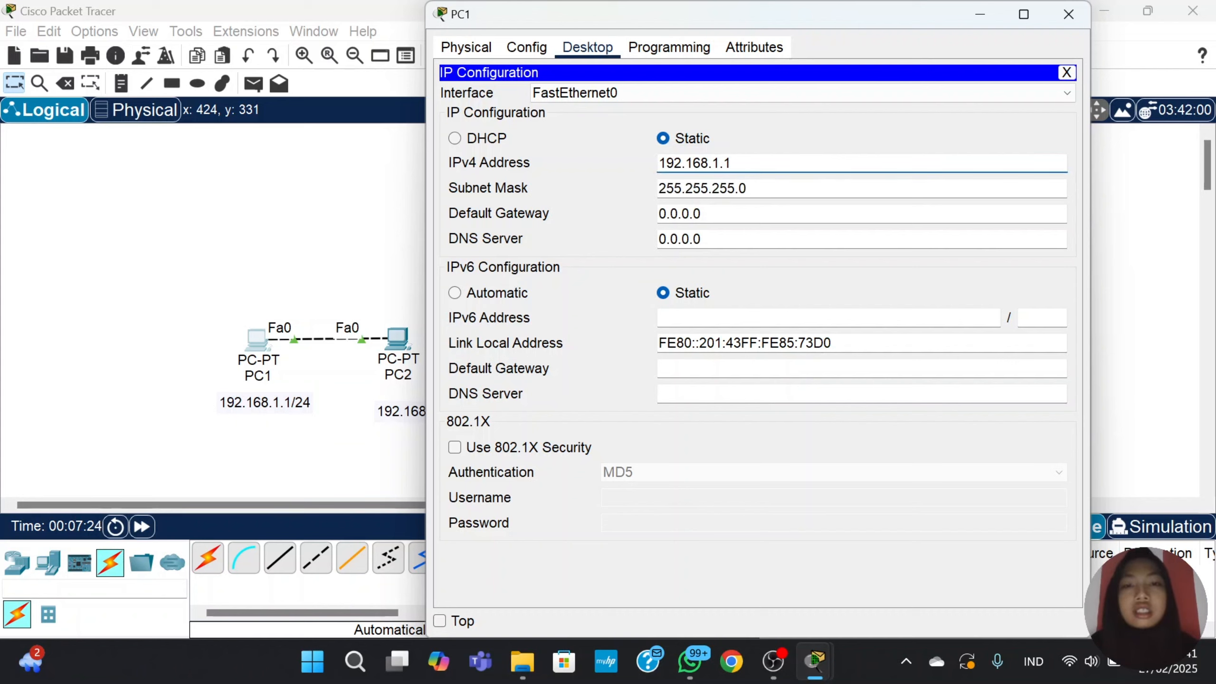
left_click_drag(735, 189, 747, 188)
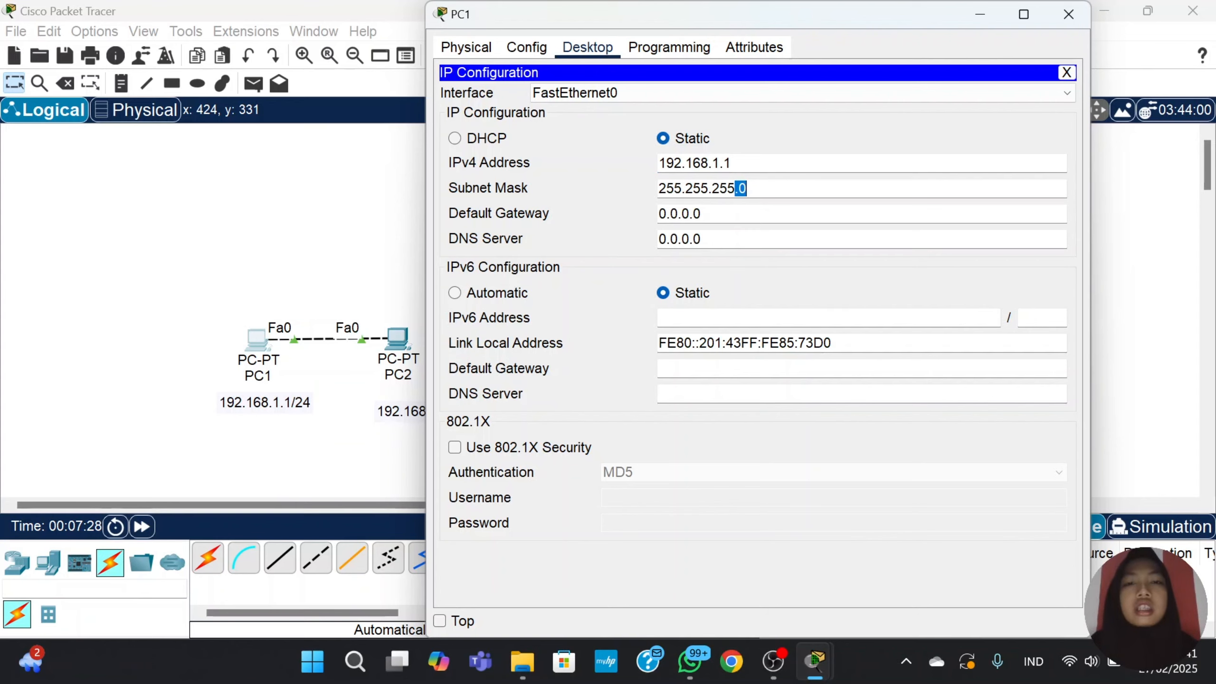
left_click(749, 189)
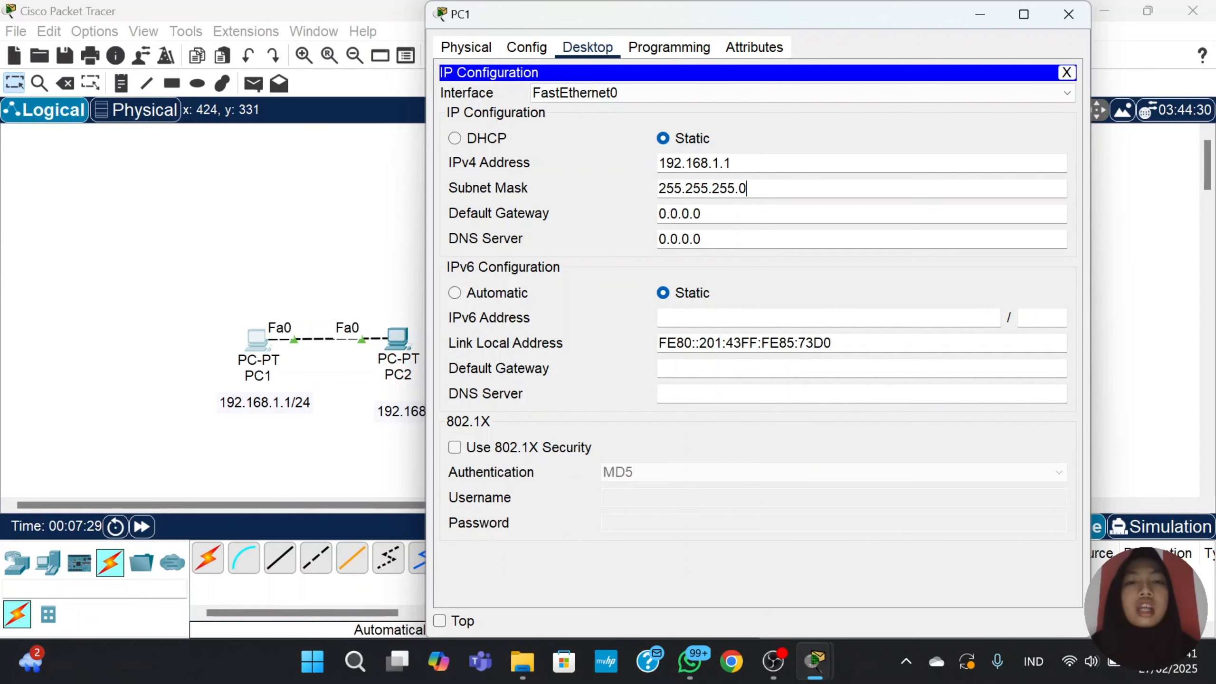
left_click(1067, 19)
Assign PC2 the static IPv4 address 192.168.1.2 with subnet mask 255.255.255.0 and close its configuration window.
left_click(394, 341)
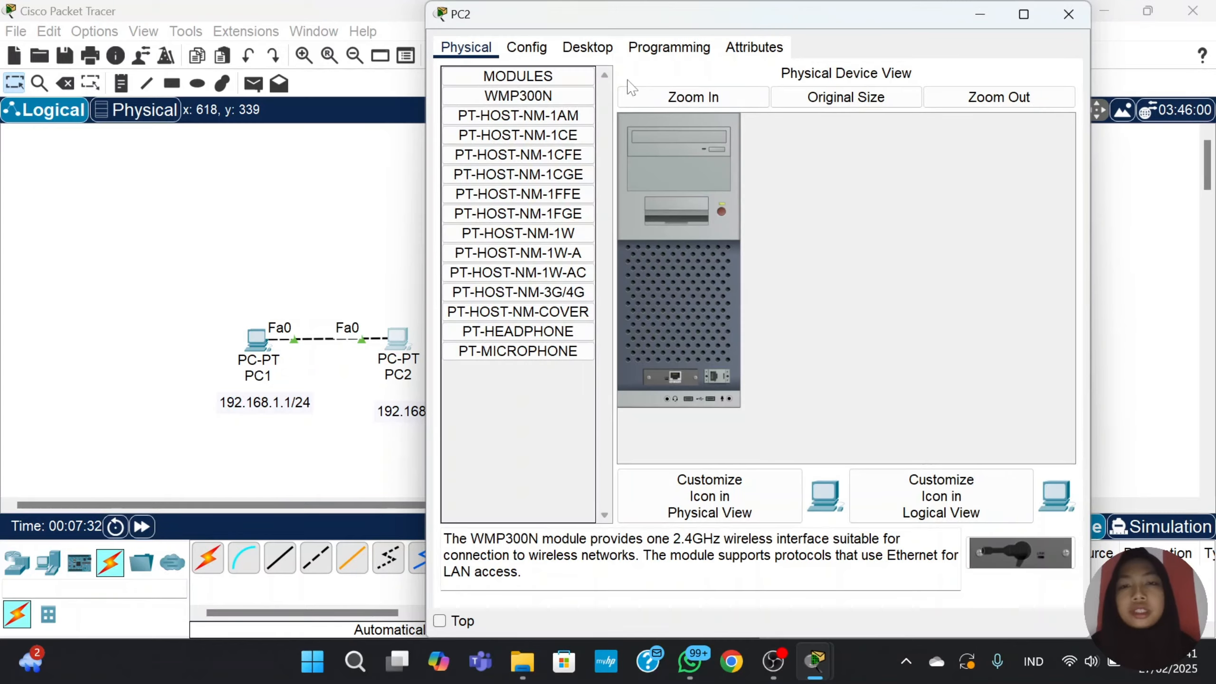
left_click(566, 49)
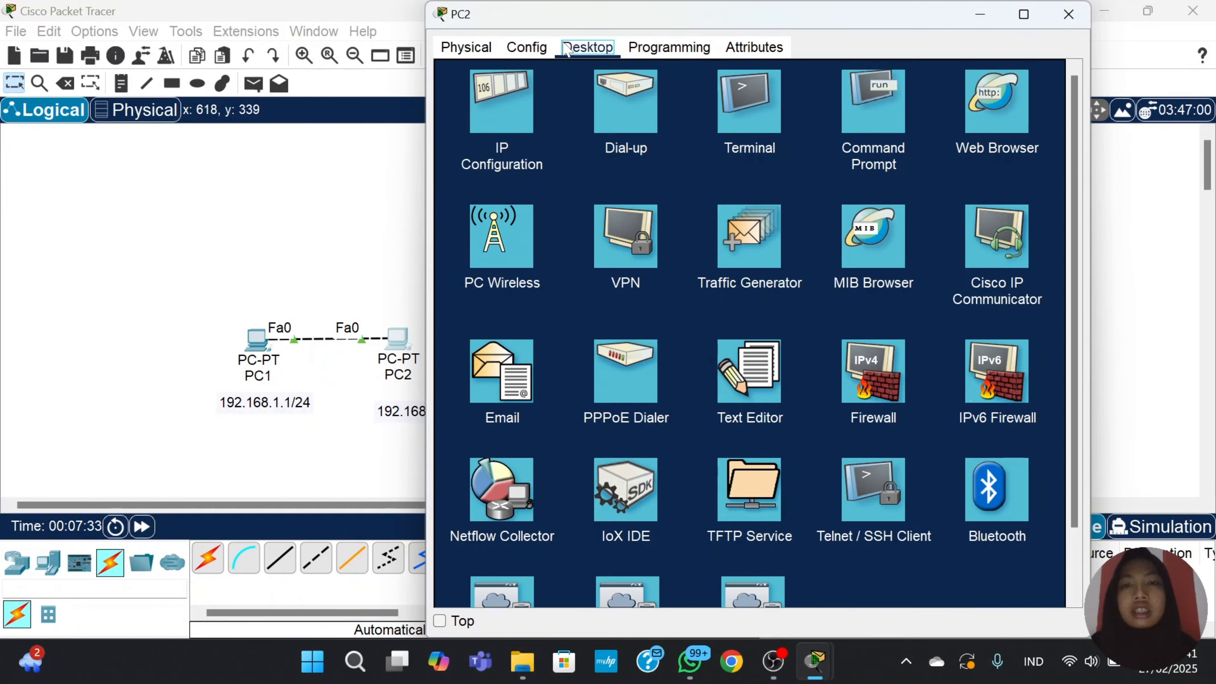
left_click(483, 130)
left_click(690, 163)
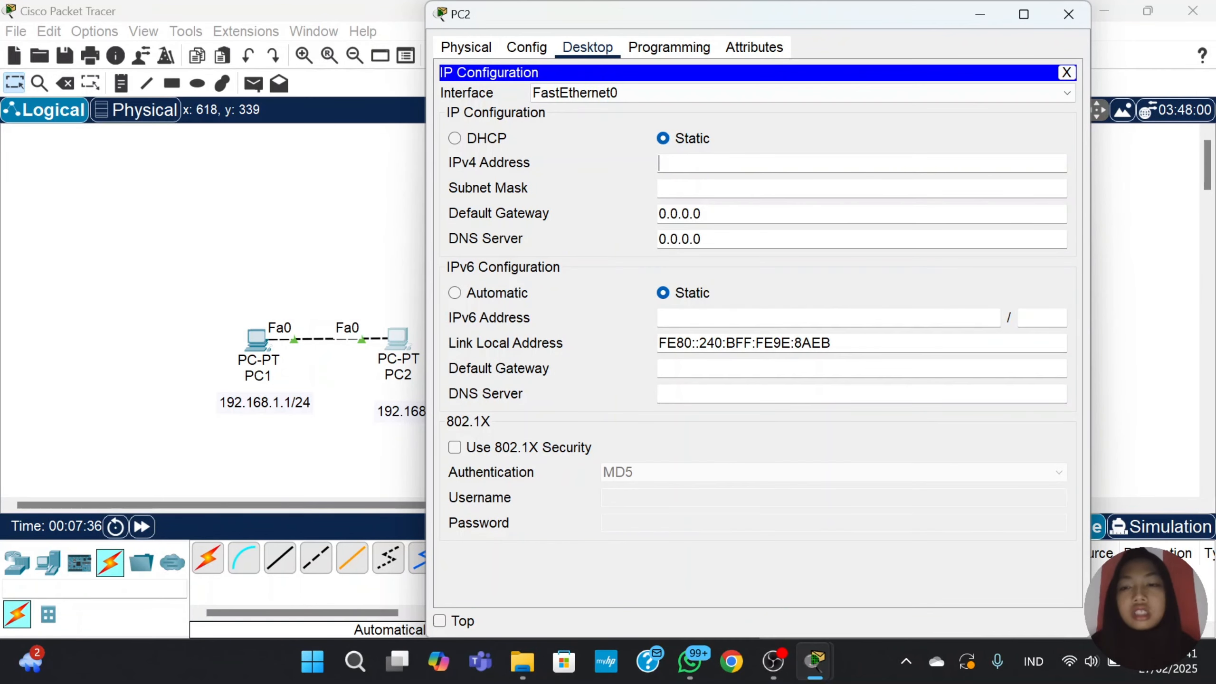
type("192.168")
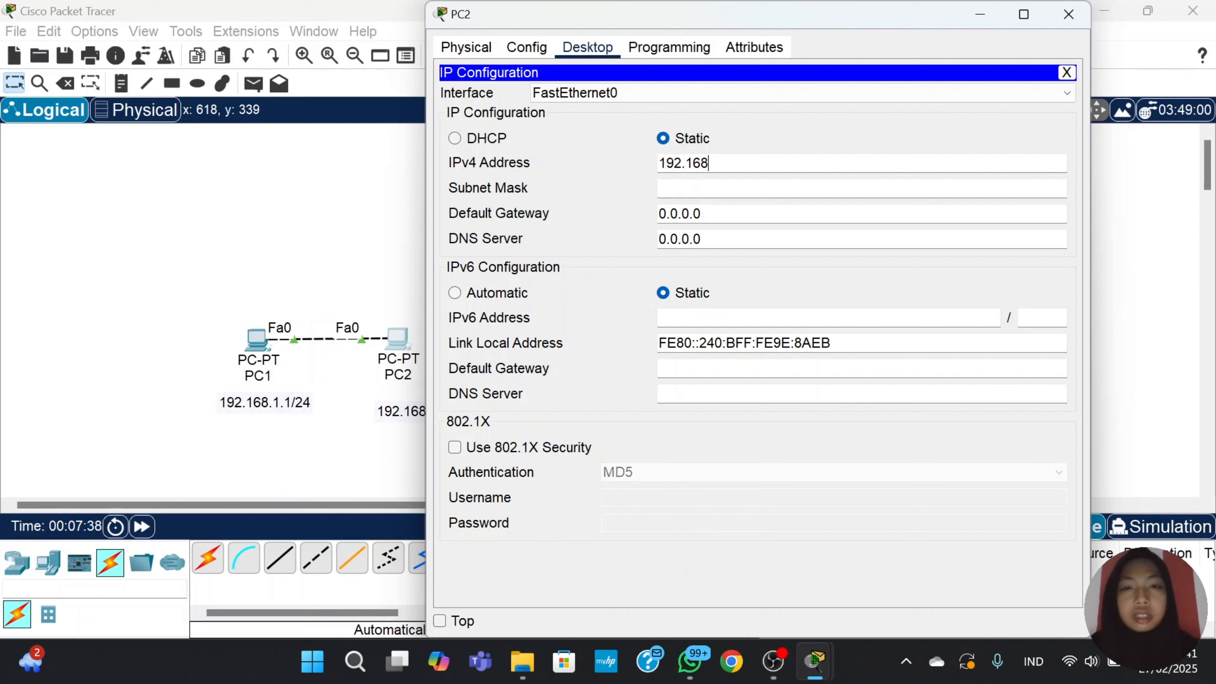
type(".1.")
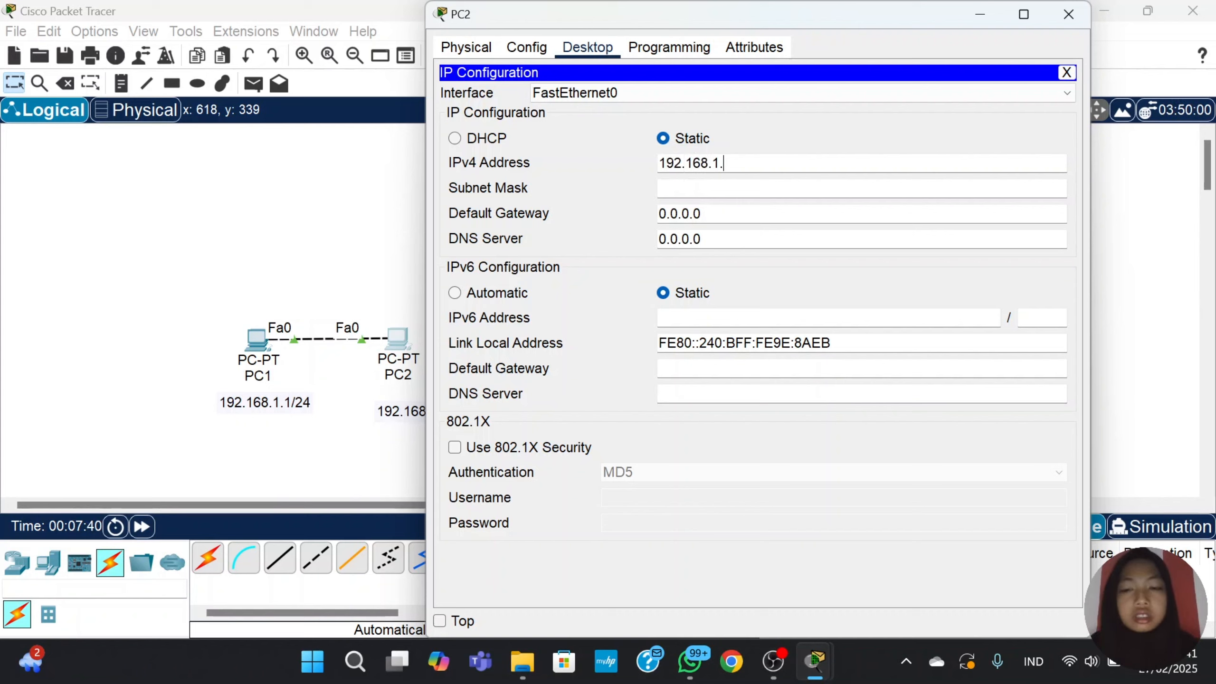
type("2")
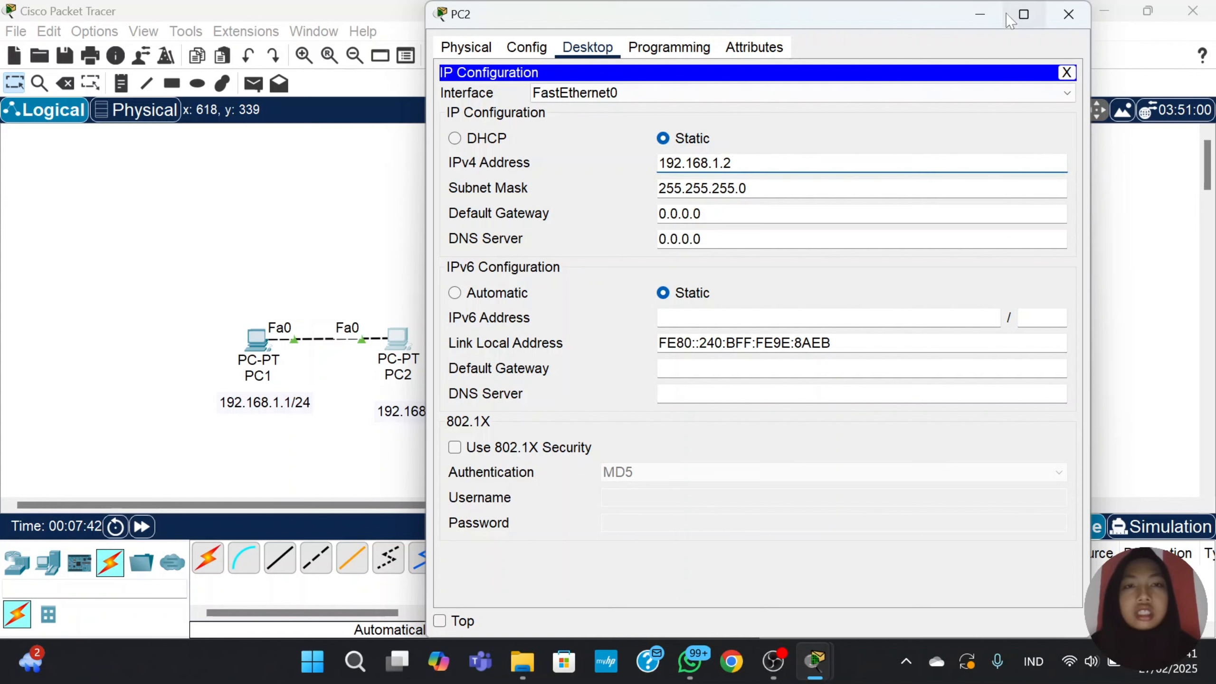
left_click(1065, 14)
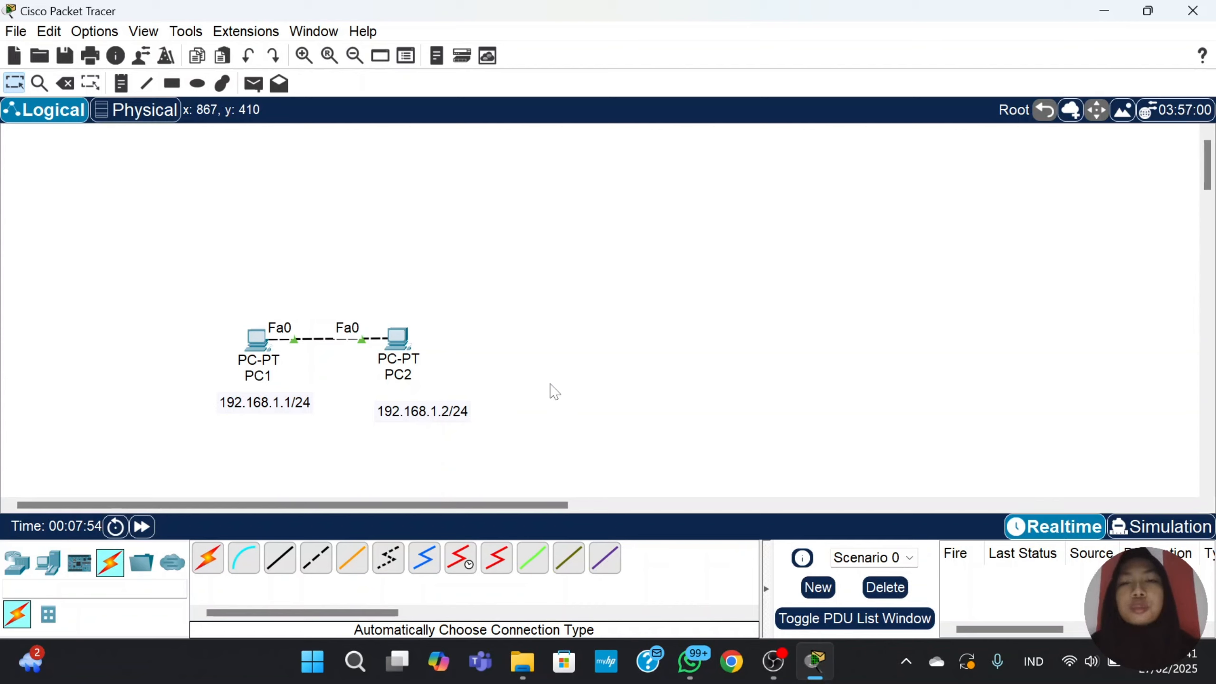
Switch to Simulation mode, widen the event list area and add a simple PDU from PC1 to PC2.
left_click(1147, 537)
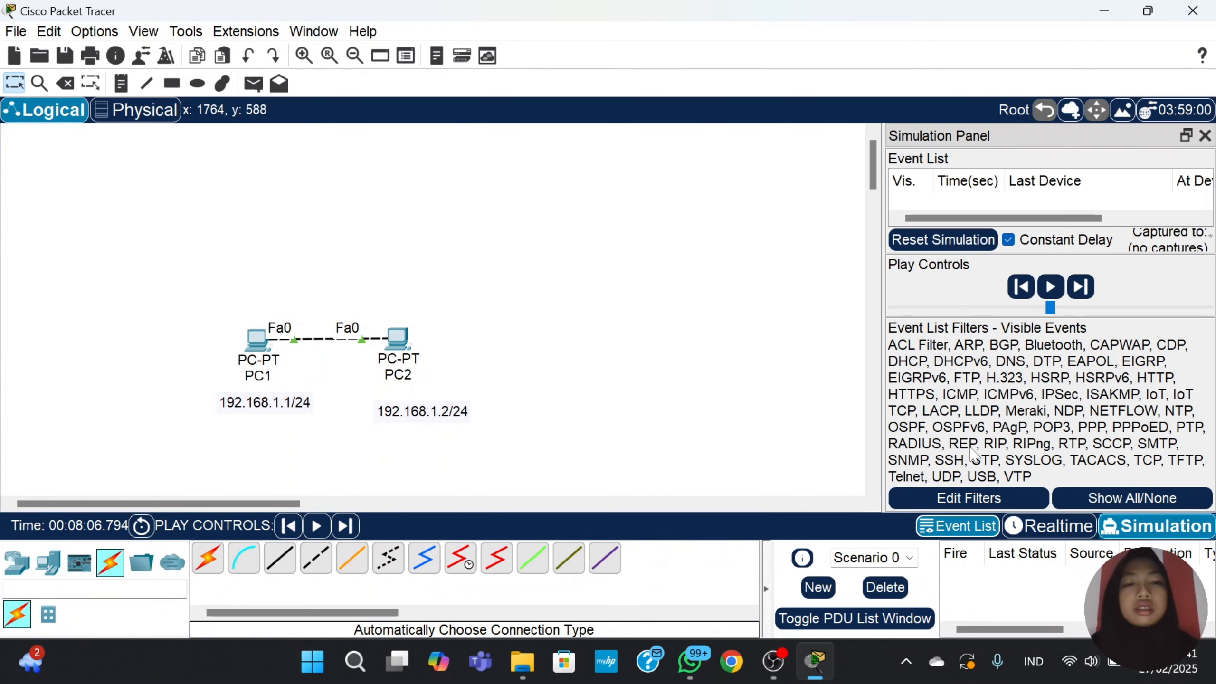
left_click(253, 83)
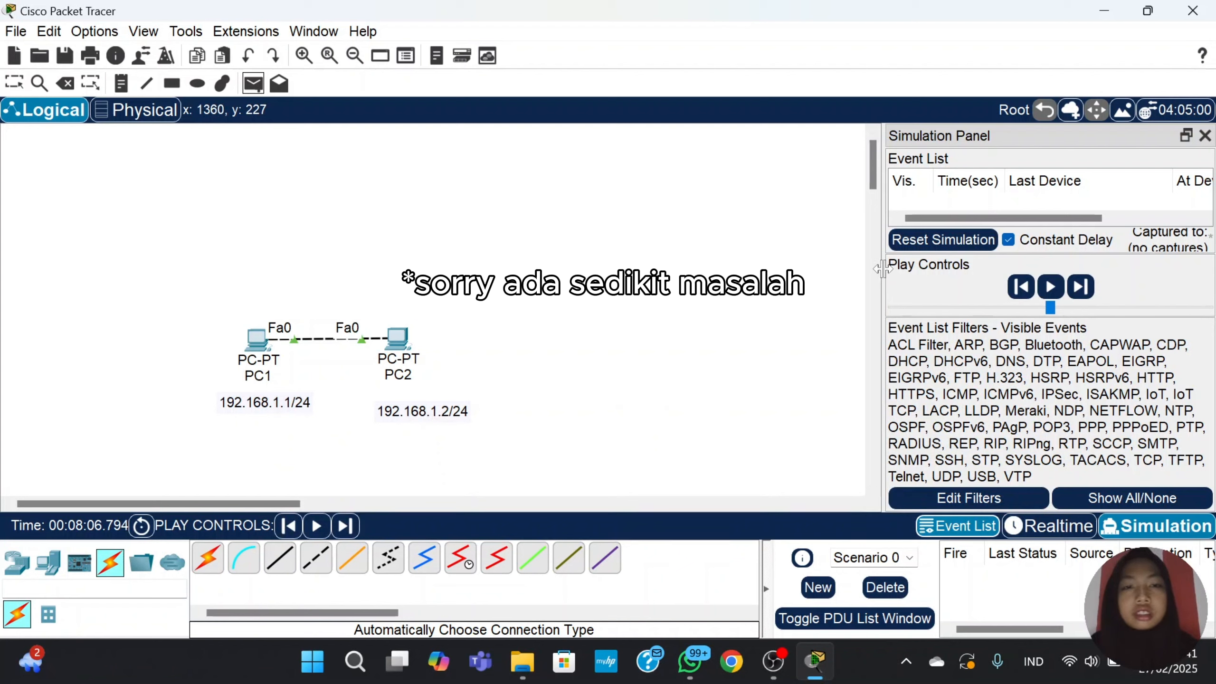
left_click_drag(884, 276, 676, 266)
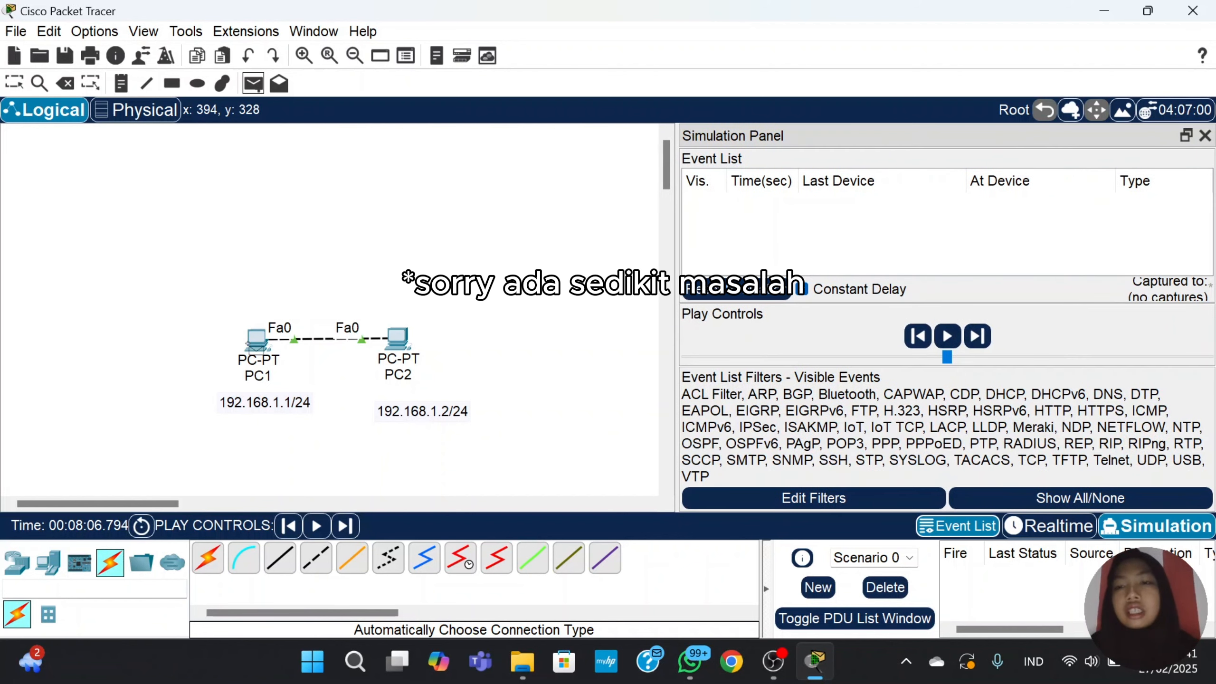
left_click(262, 343)
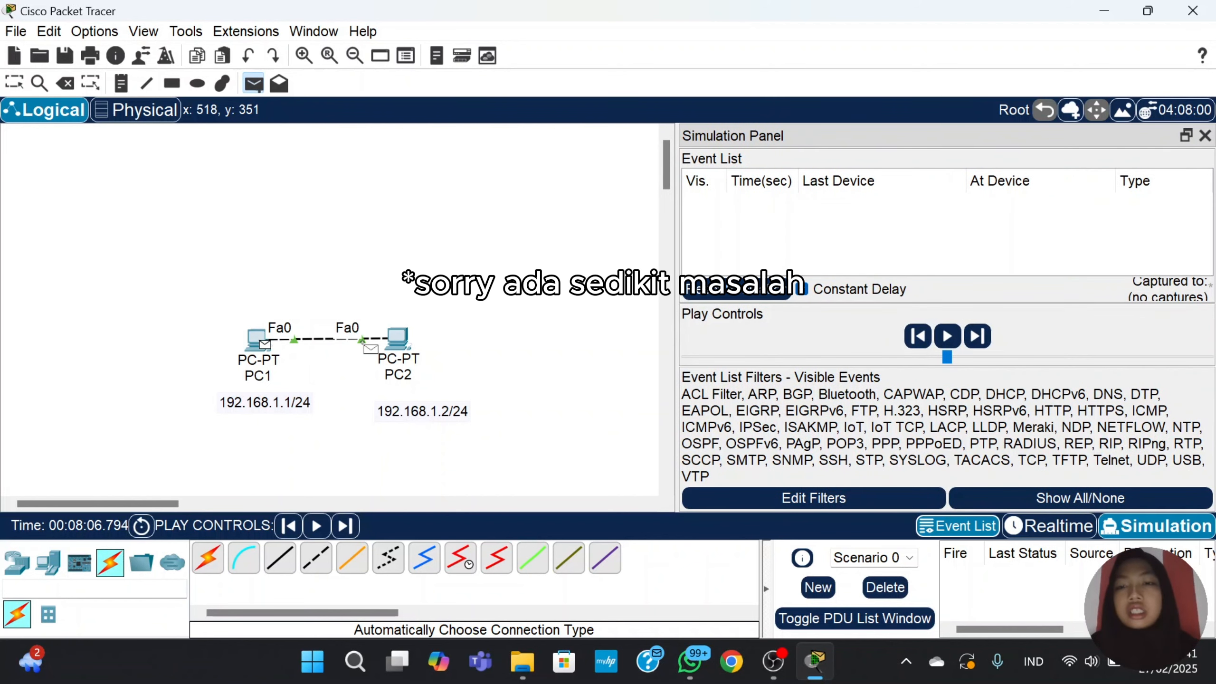
left_click(396, 349)
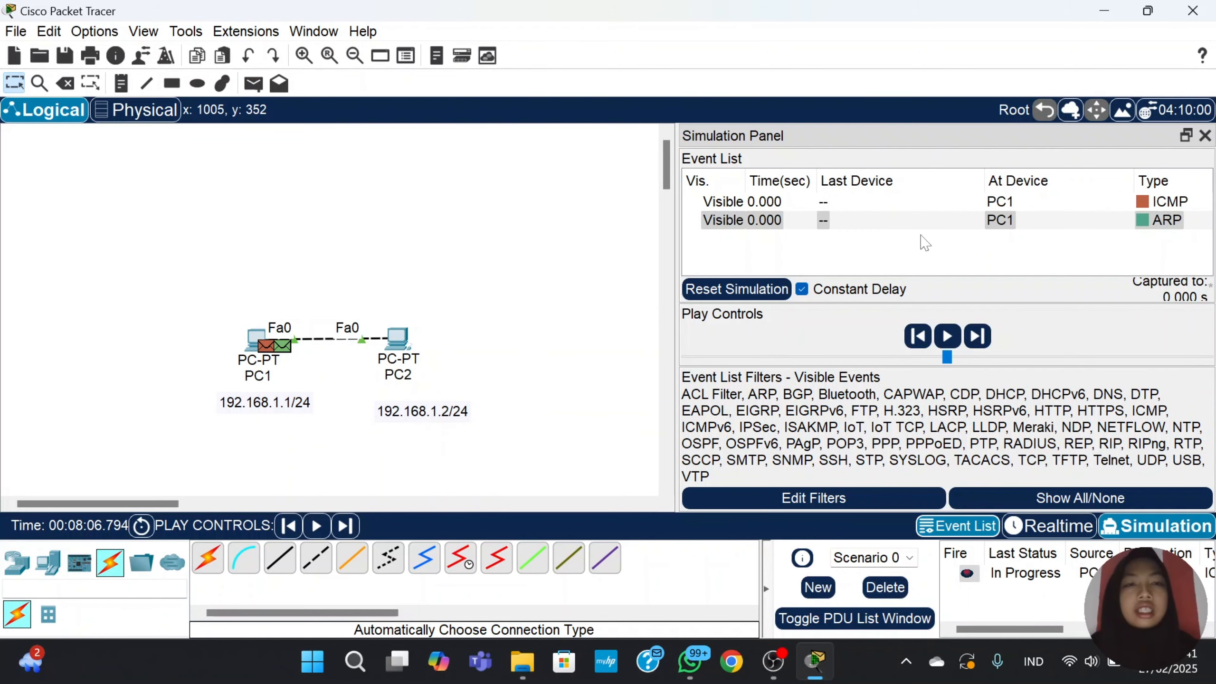
Inspect the OSI model details of the ARP event at PC1, then close the PDU information.
left_click(1168, 224)
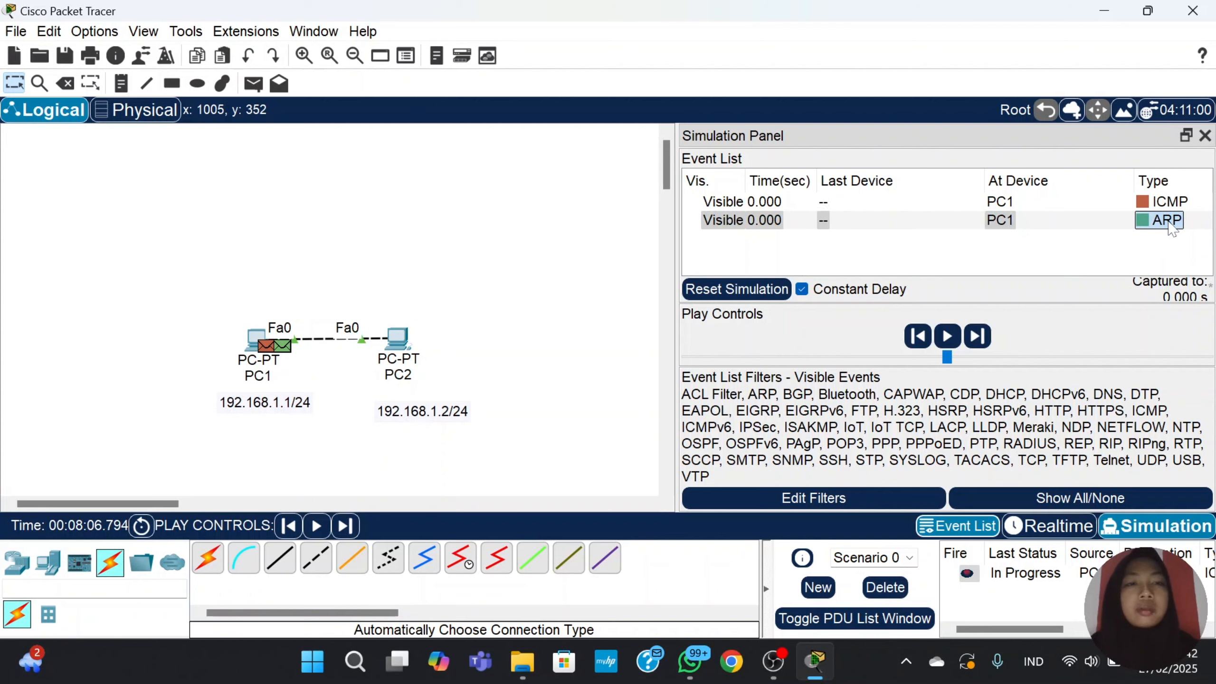
left_click(1168, 222)
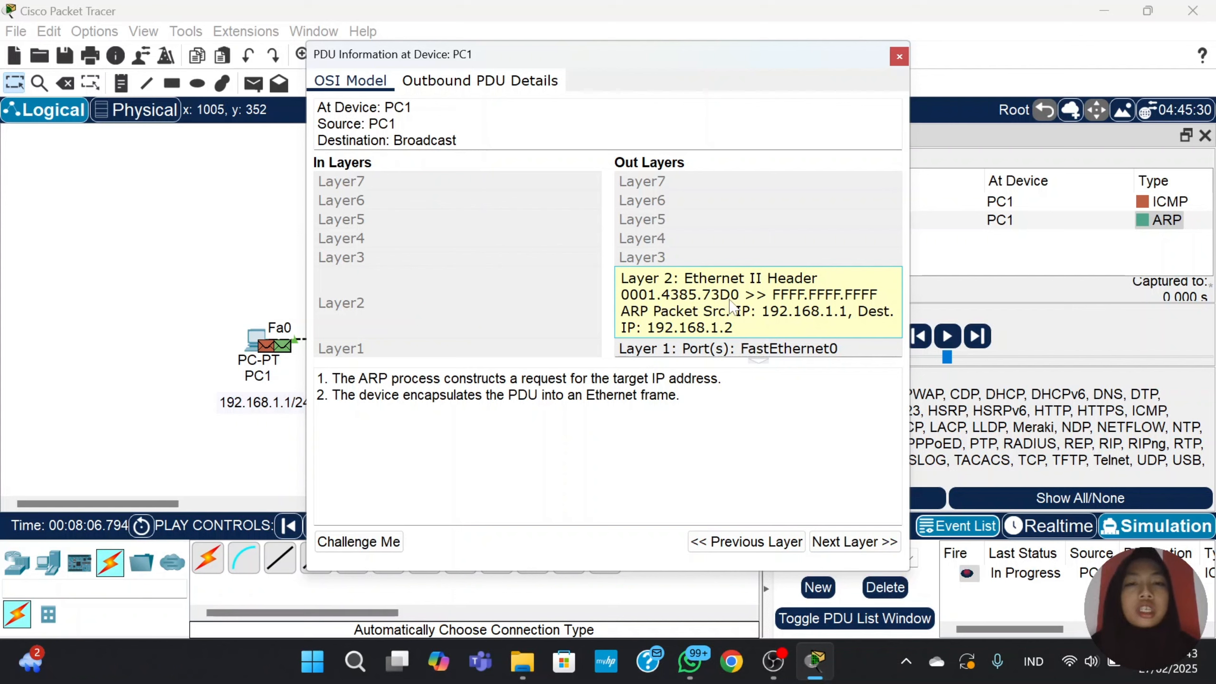
left_click(899, 57)
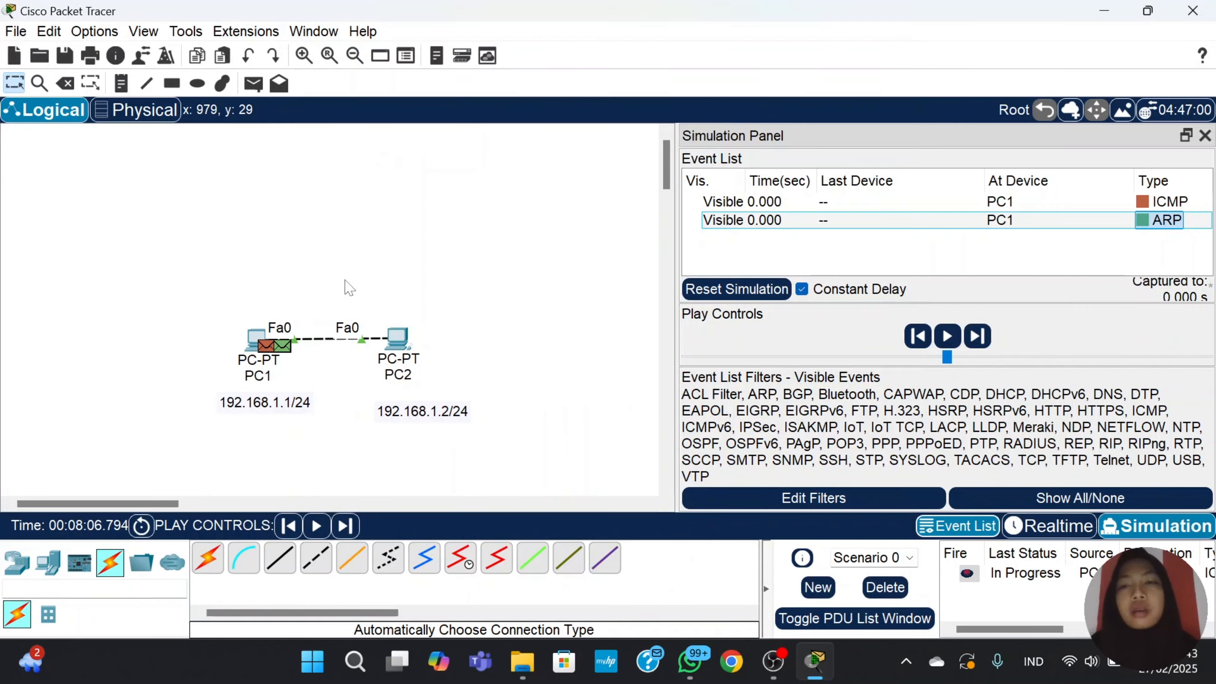
Run ipconfig /all in PC1's Command Prompt to list its network adapter details.
left_click(254, 343)
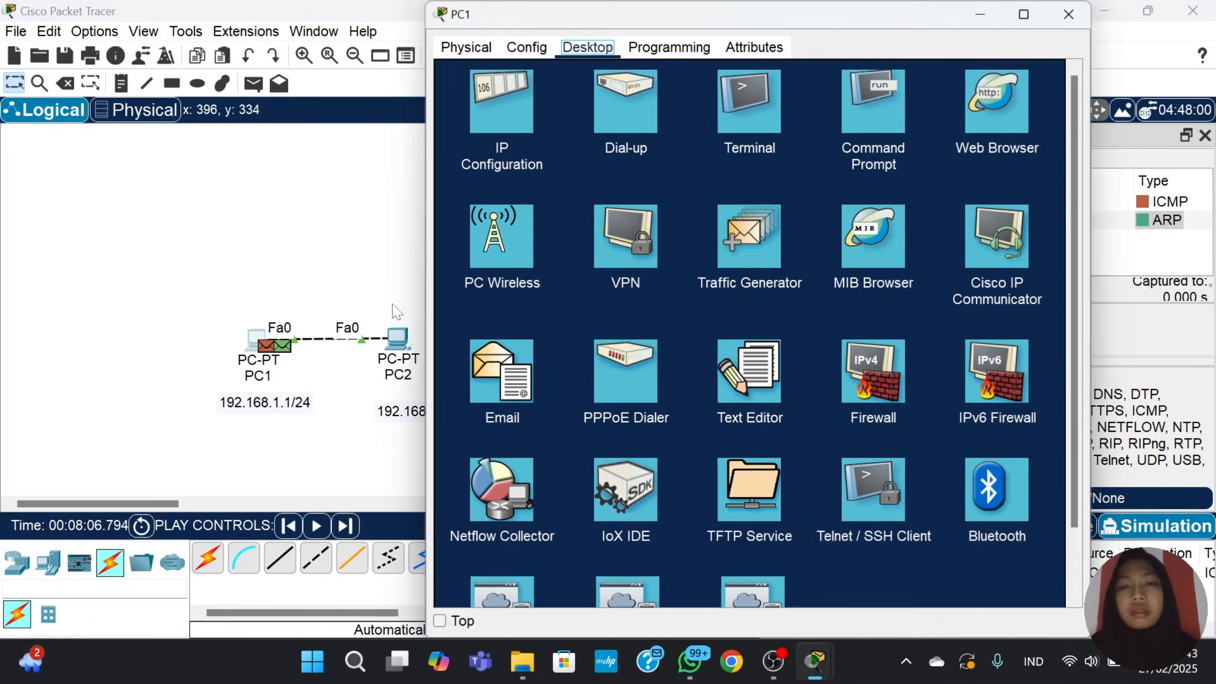
left_click(891, 112)
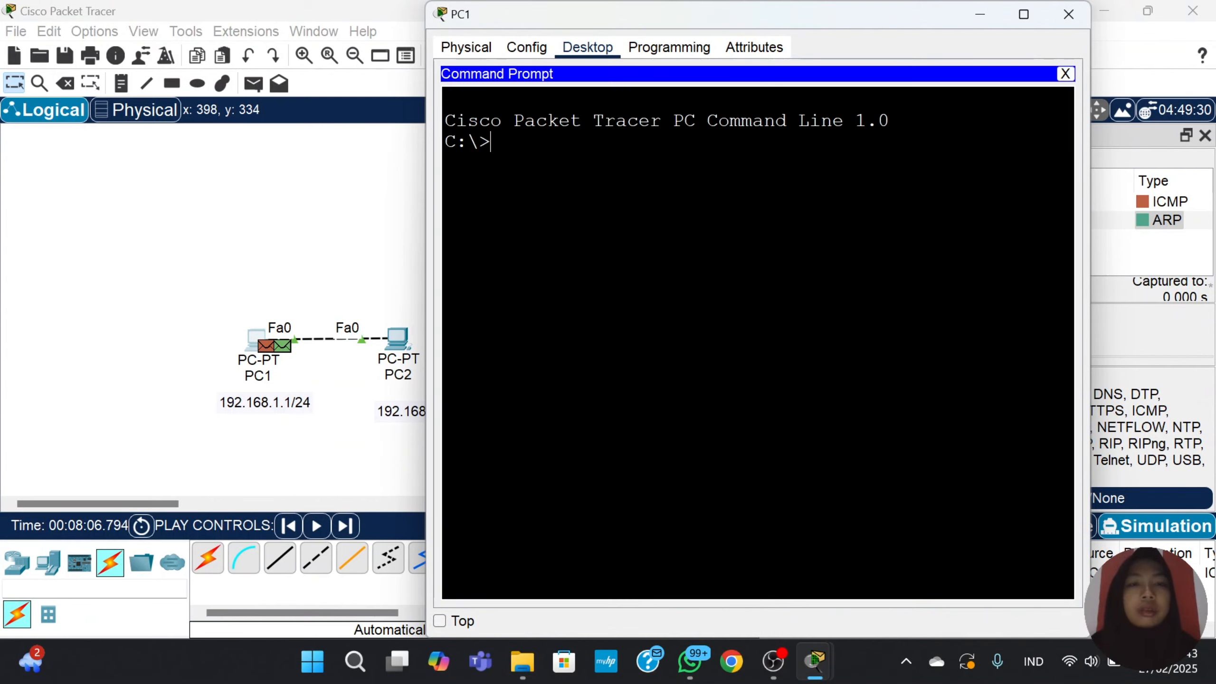
type("ip")
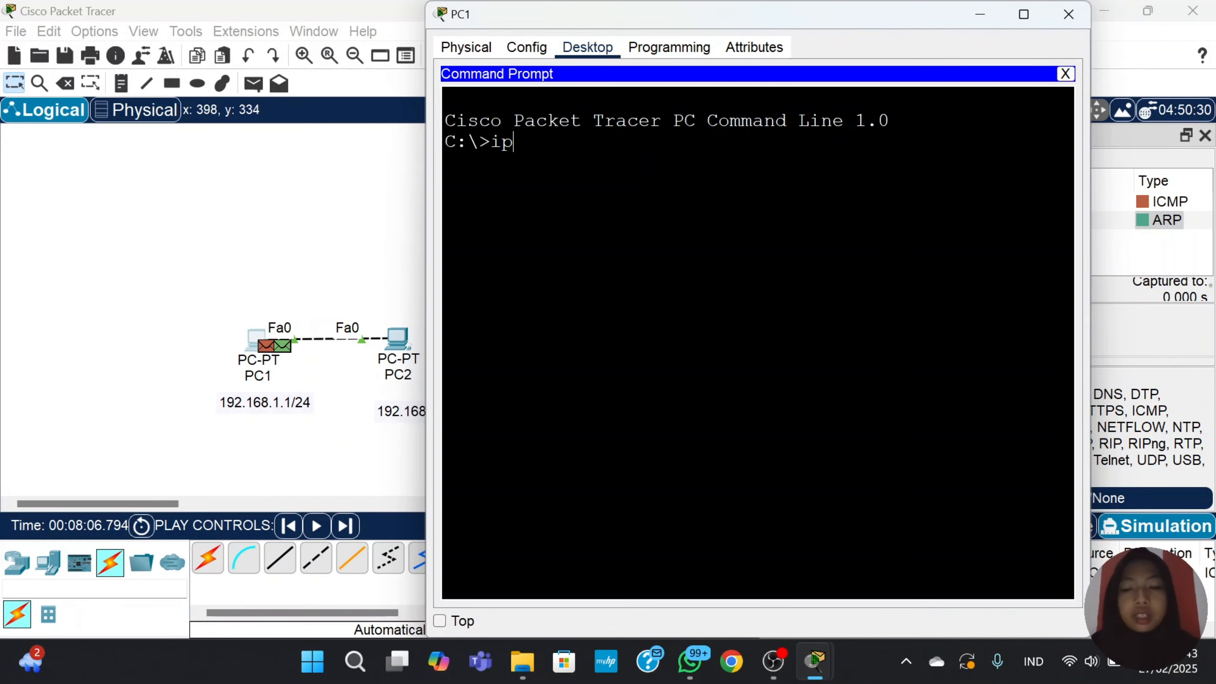
type("config")
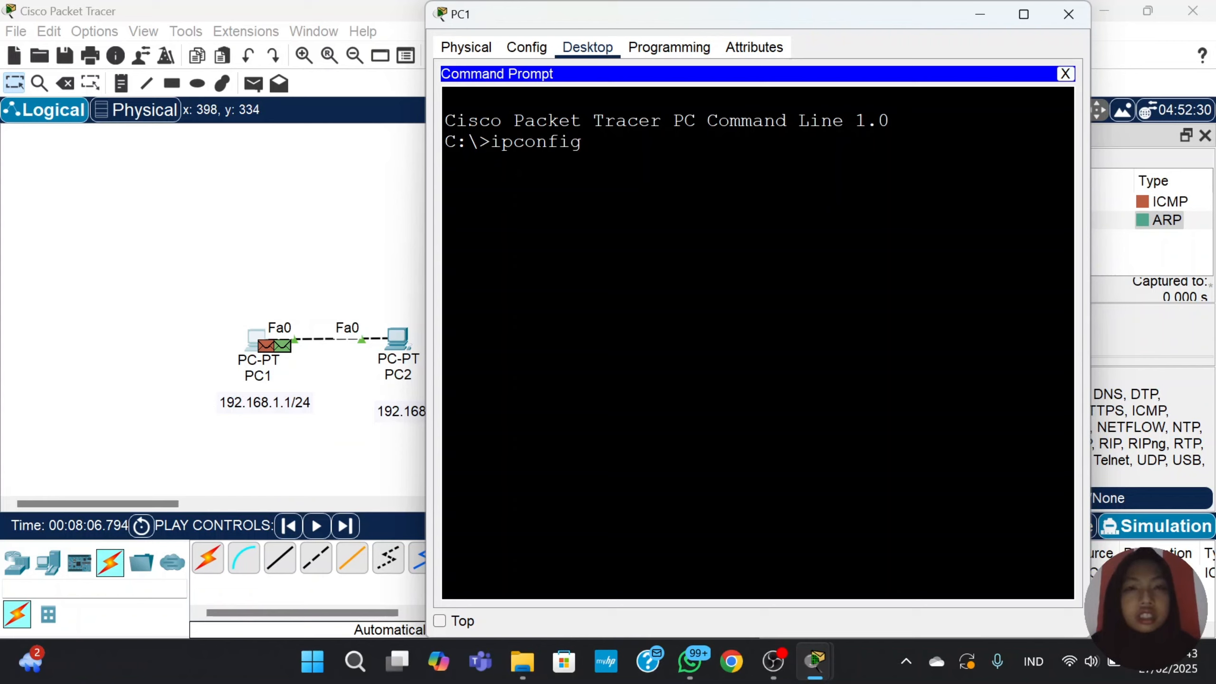
type("/a")
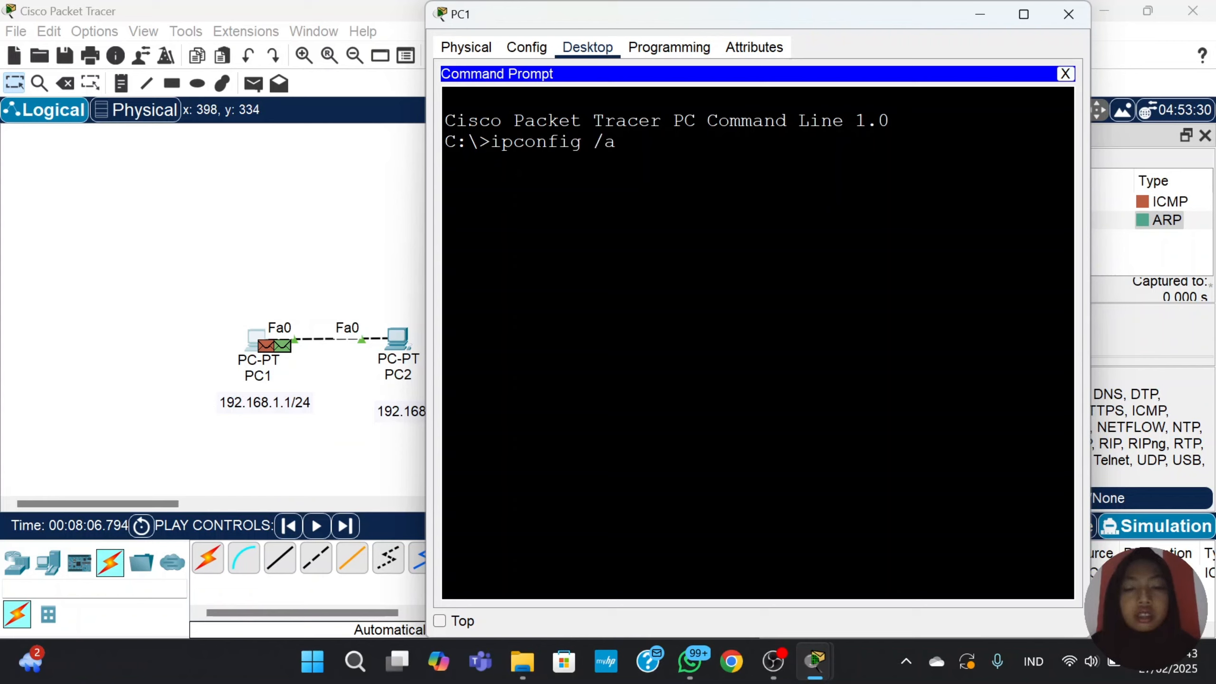
type("ll")
key("Return")
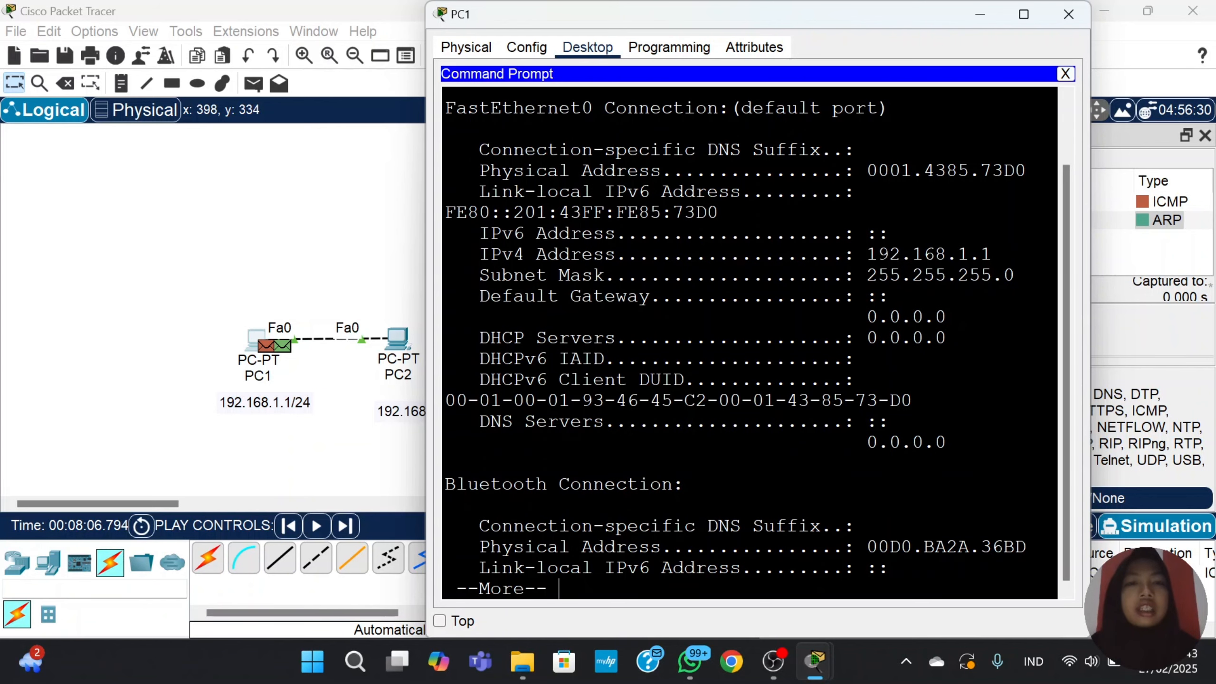
Compare PC1's FastEthernet0 physical address with the source MAC address in the Layer 2 details of its ARP PDU.
left_click_drag(867, 170, 1027, 170)
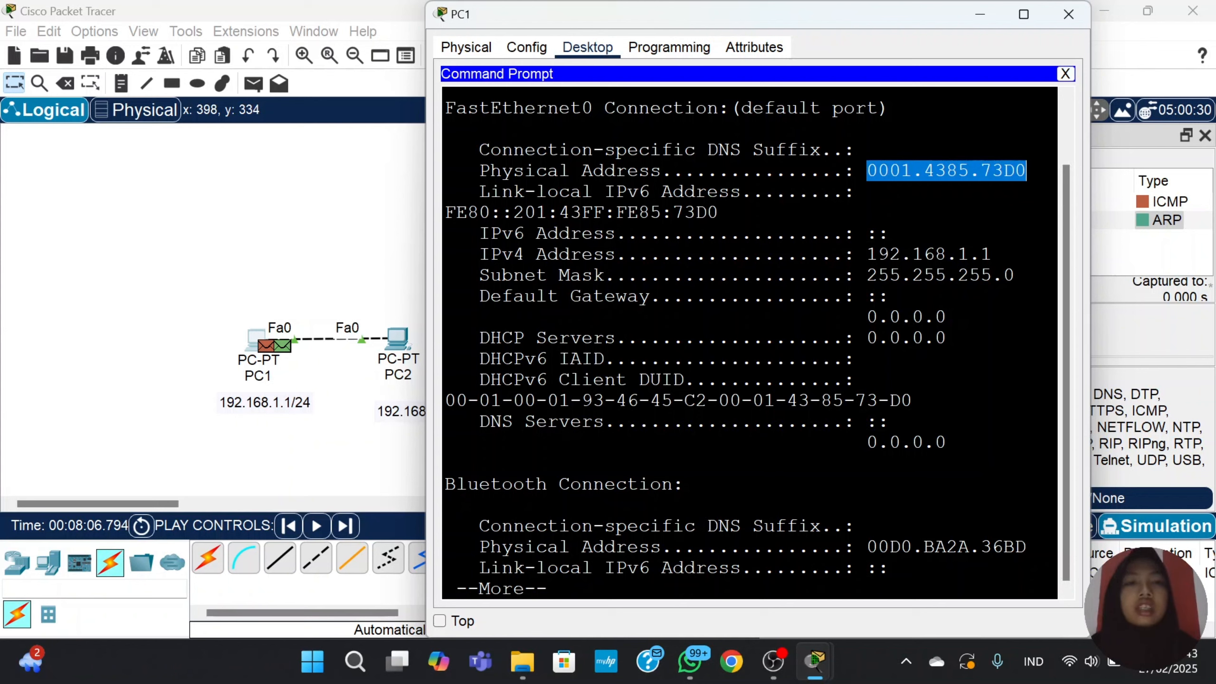
left_click(1036, 172)
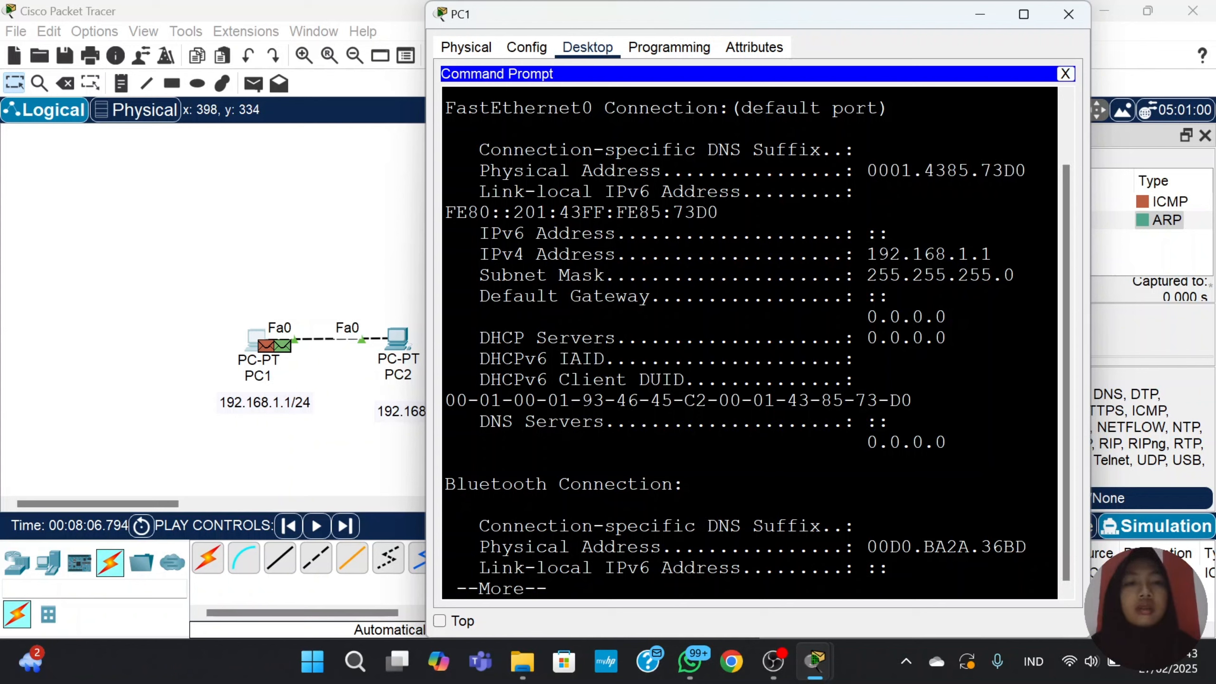
left_click(1059, 20)
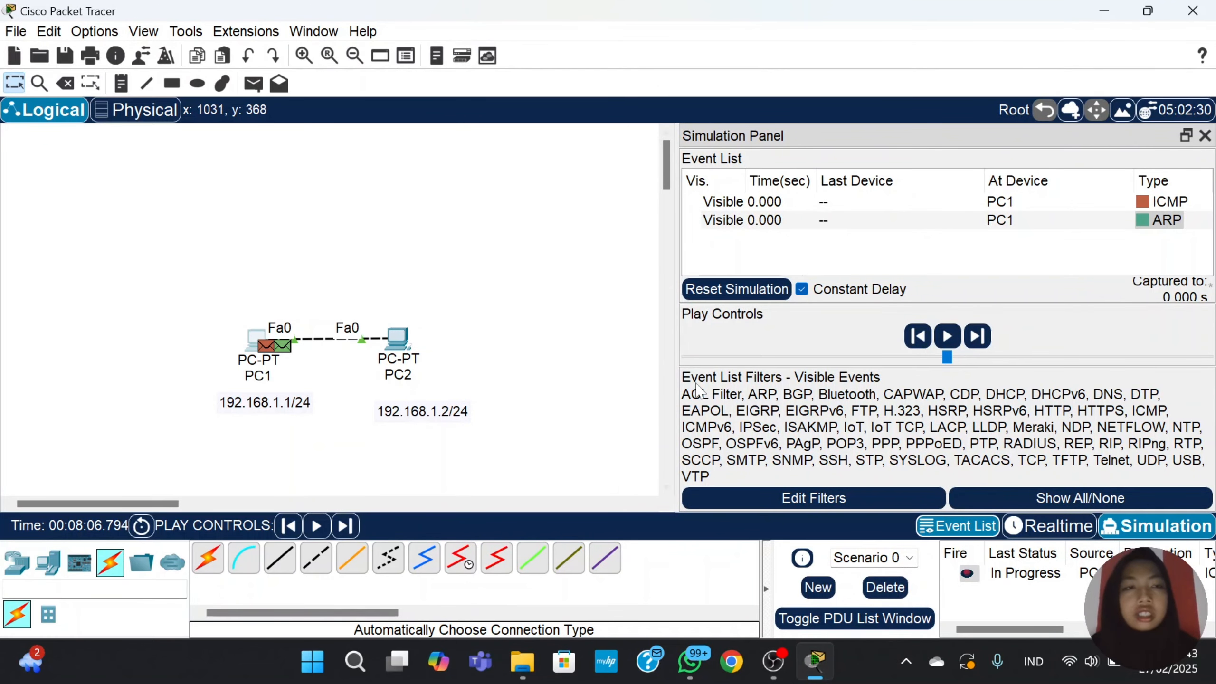
left_click(1166, 230)
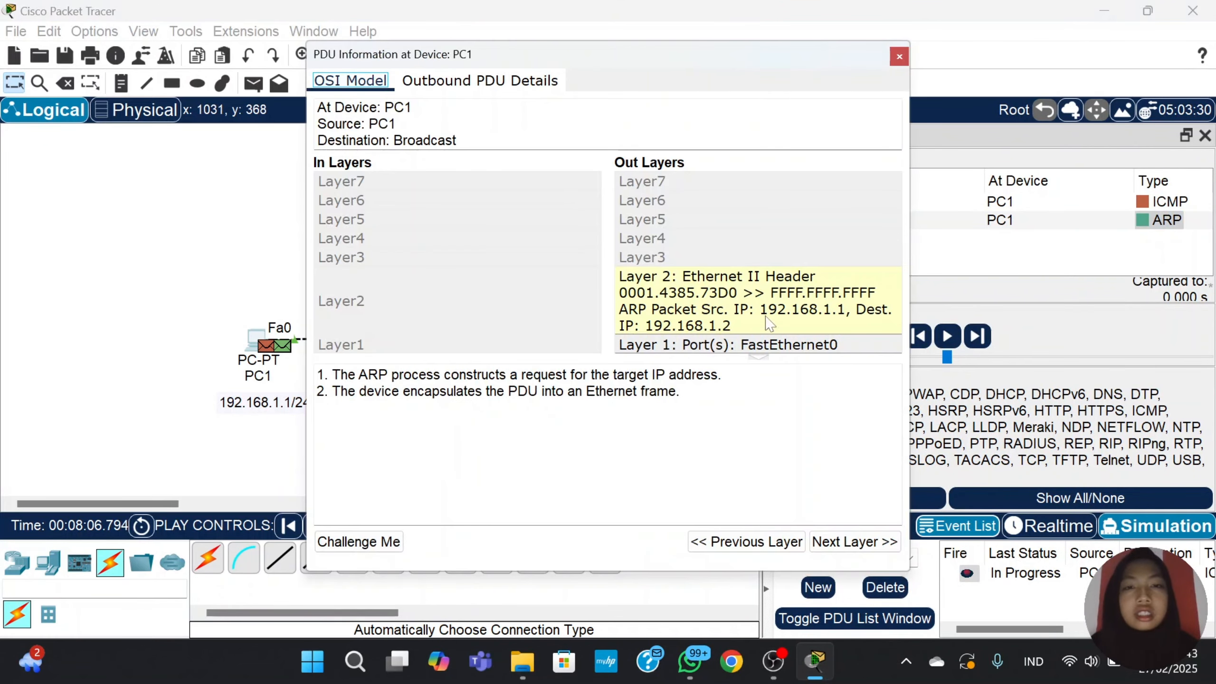
left_click(899, 56)
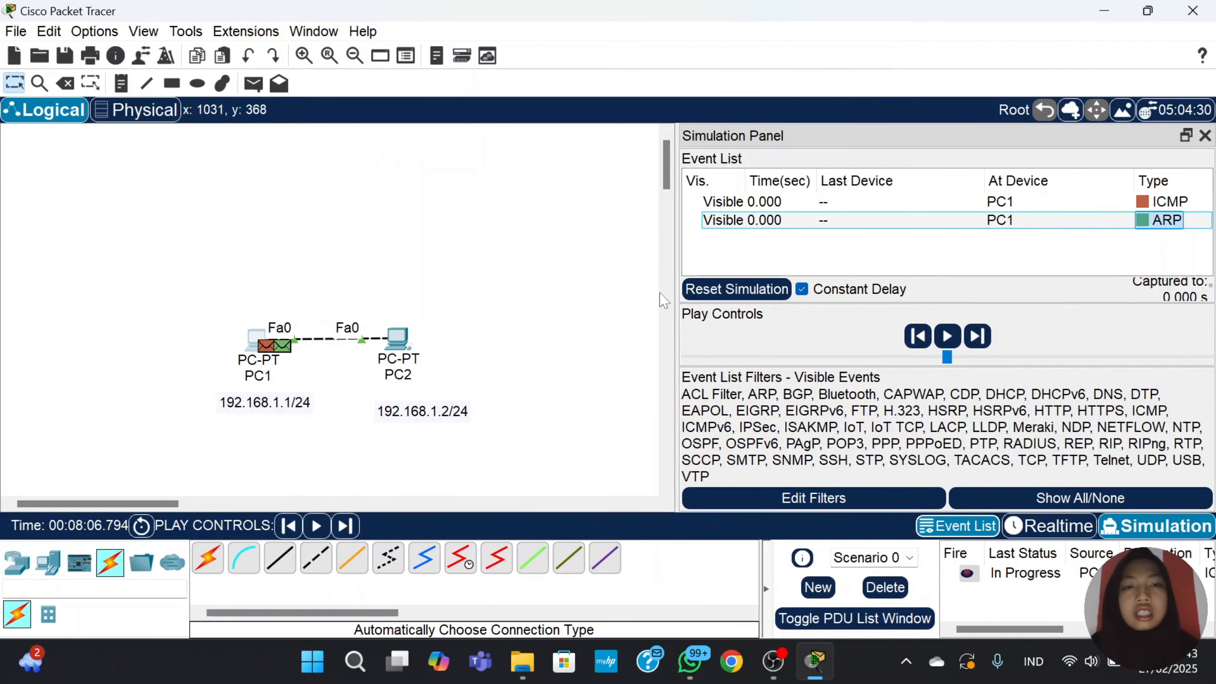
Advance the simulation by one event and inspect the inbound and outbound Layer 2 details of the ARP PDU at PC2, then close its information.
left_click(345, 525)
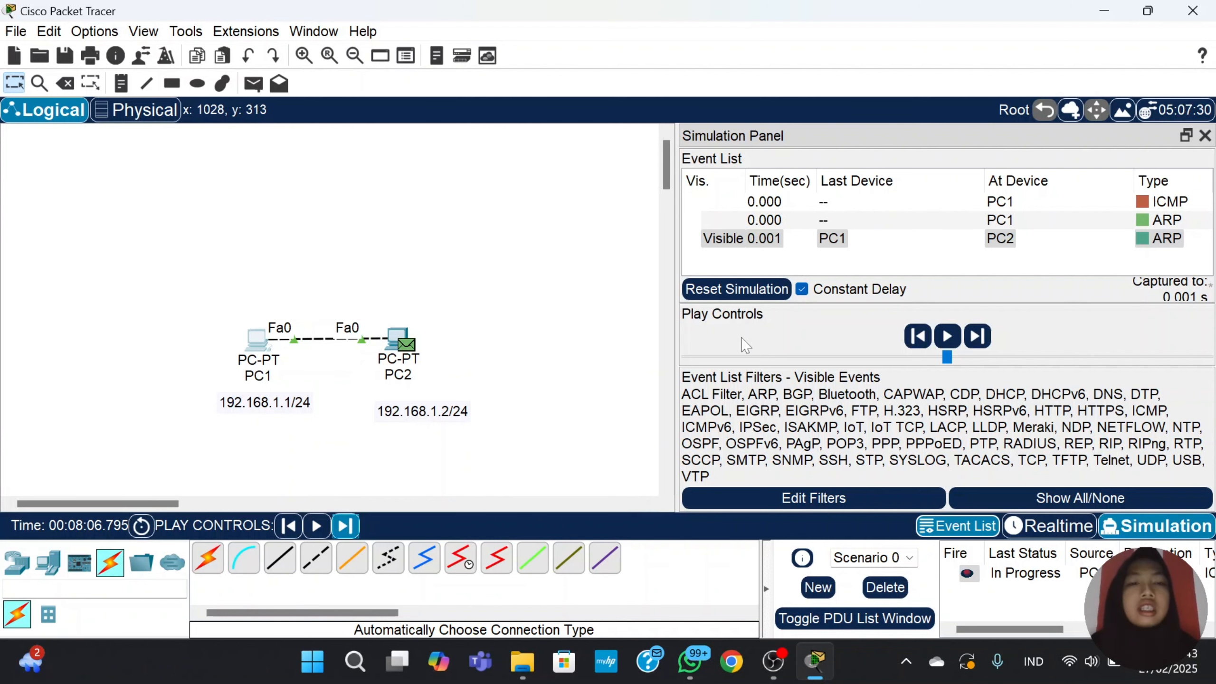
left_click(1158, 240)
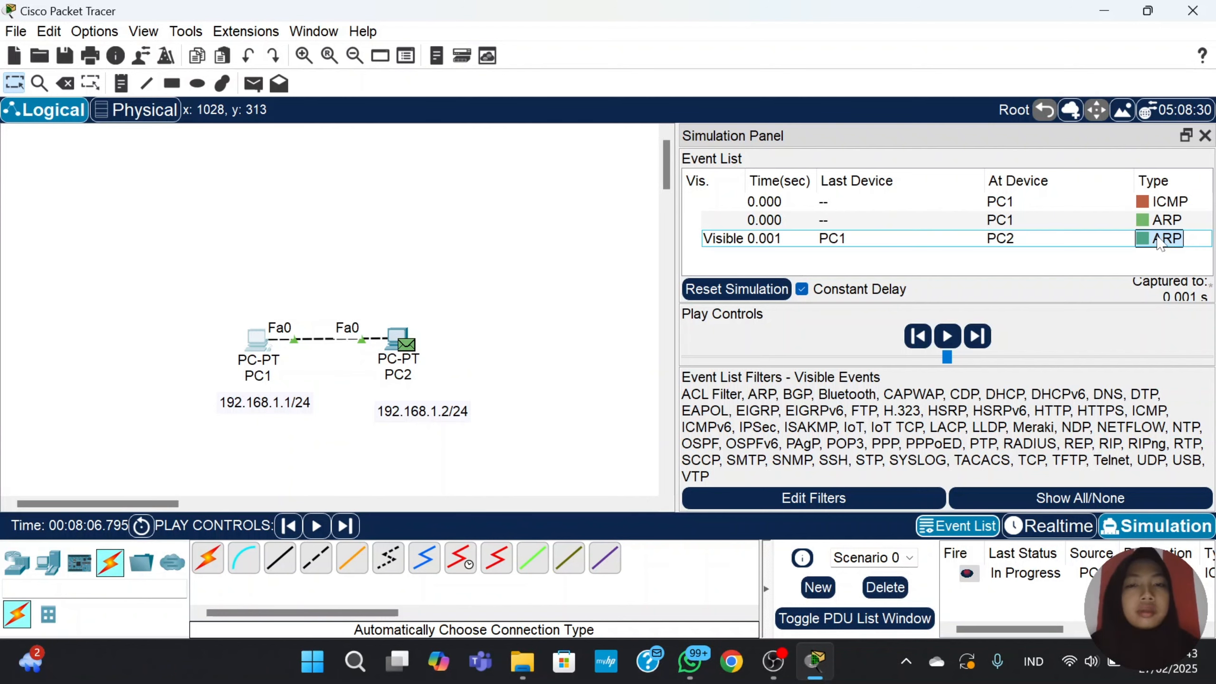
left_click(1158, 239)
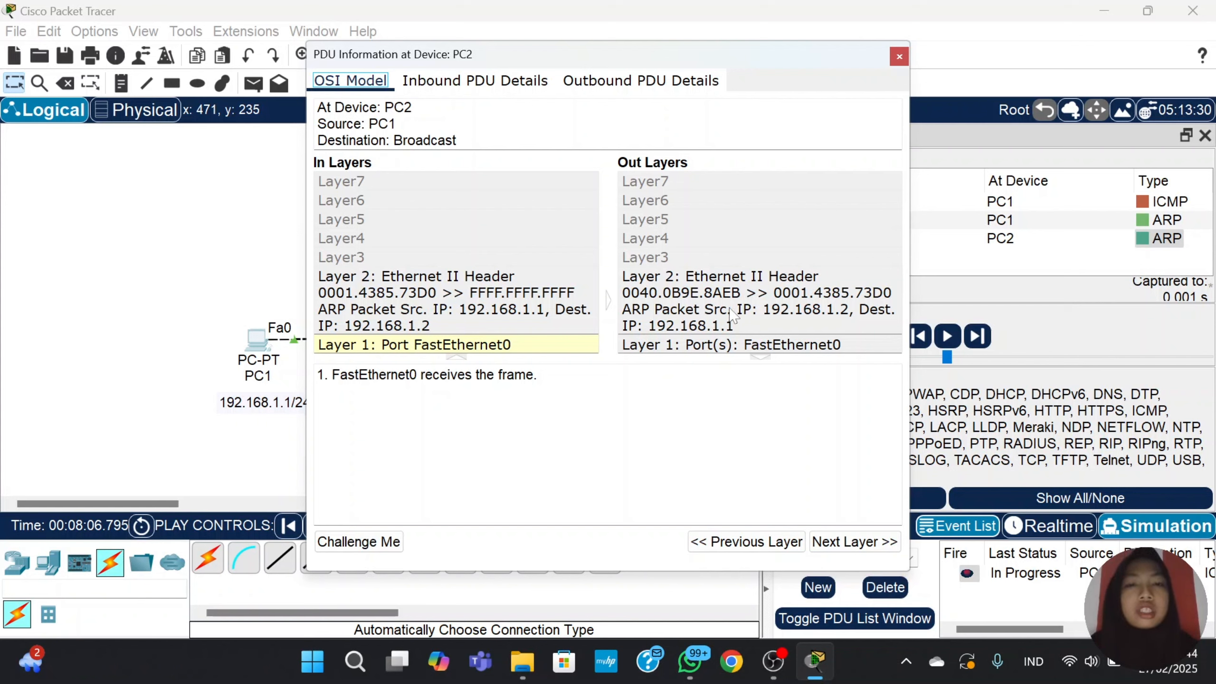
left_click(427, 329)
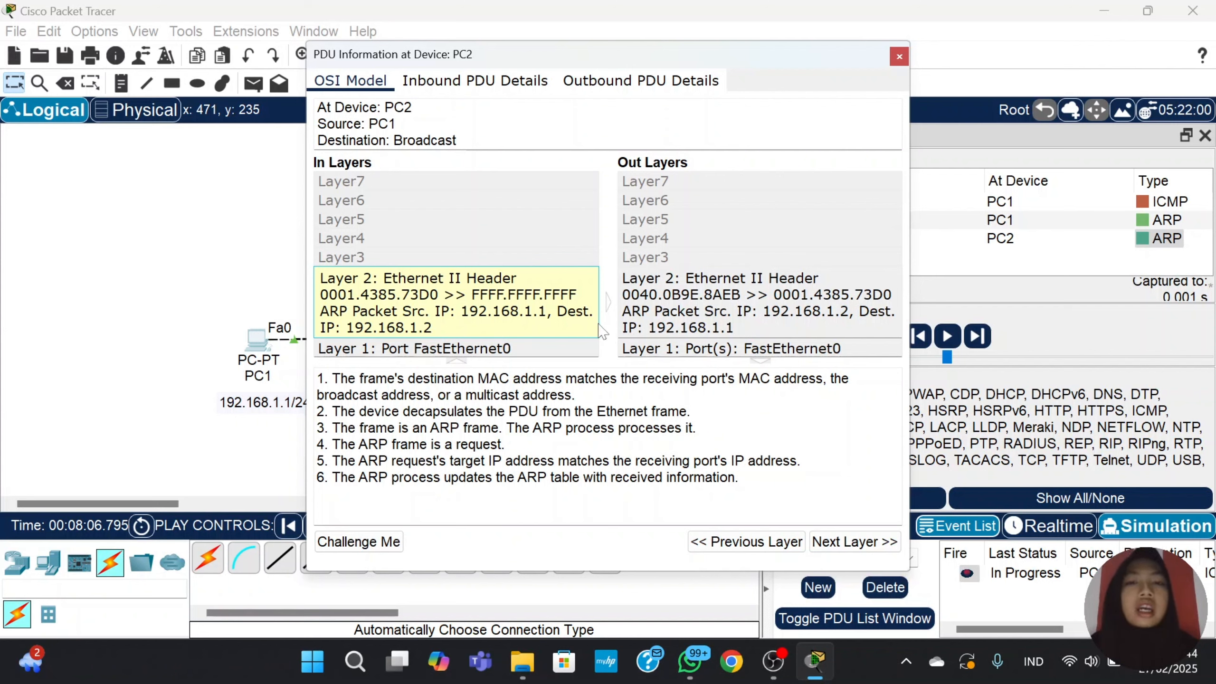
left_click(653, 328)
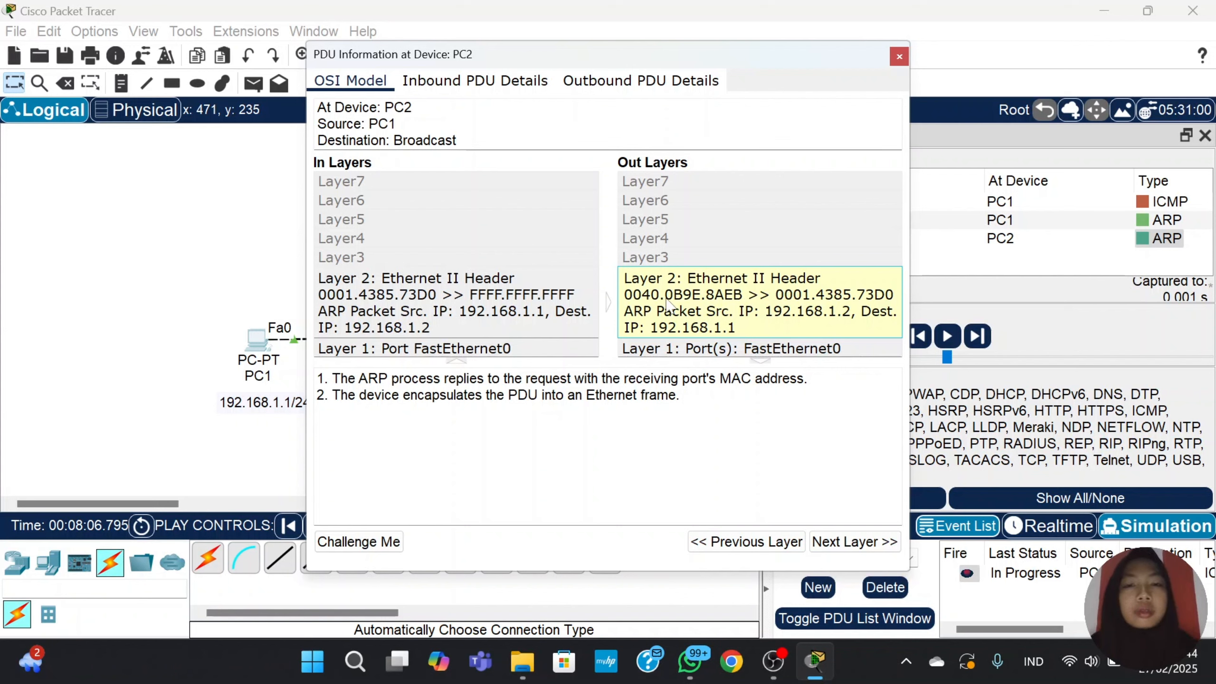
left_click(902, 61)
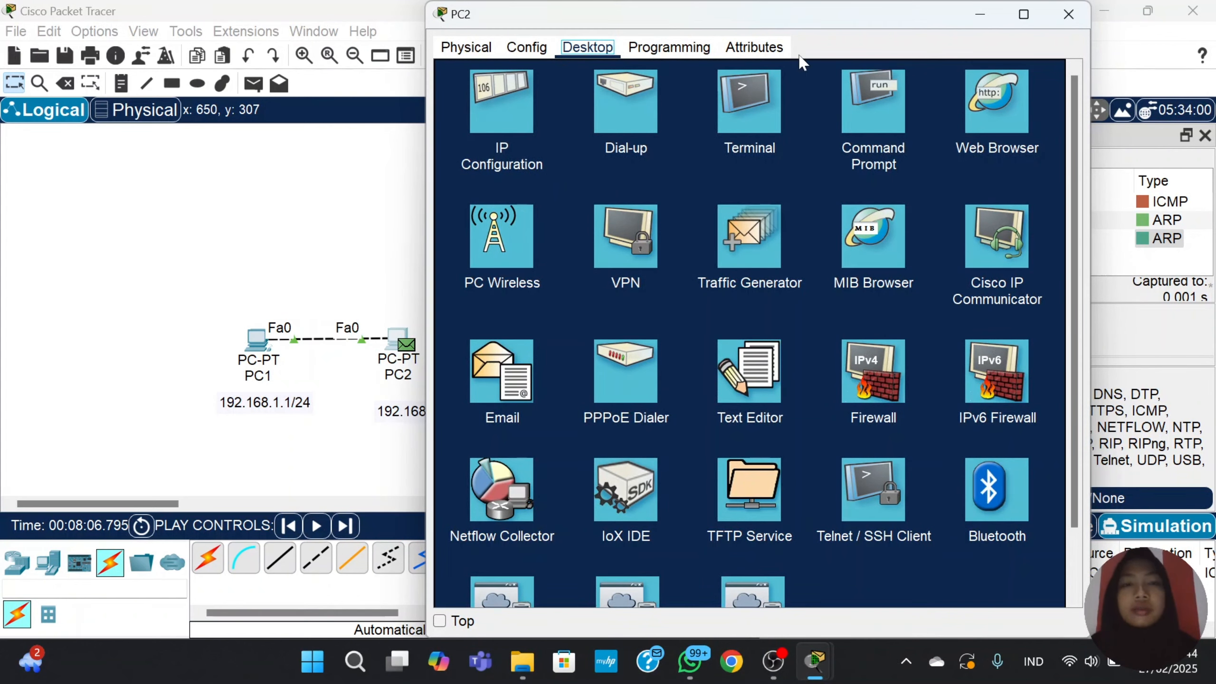
Run ipconfig /all in PC2's Command Prompt to list its network adapter details.
left_click(887, 91)
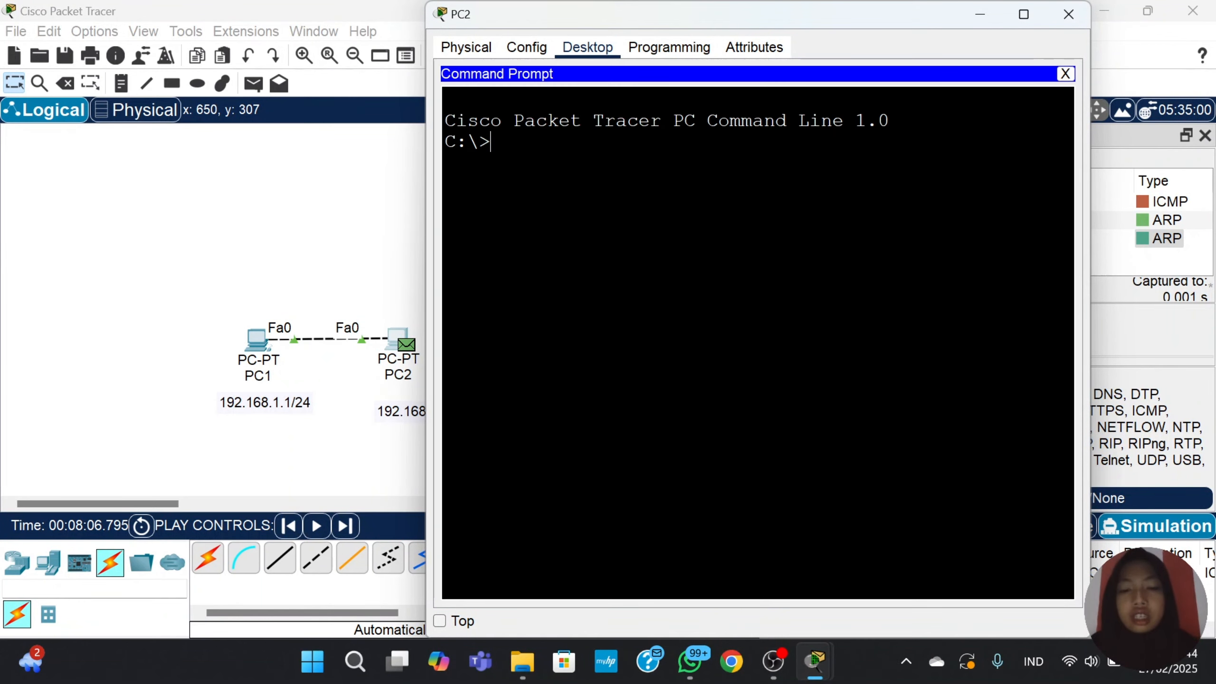
type("ipcon")
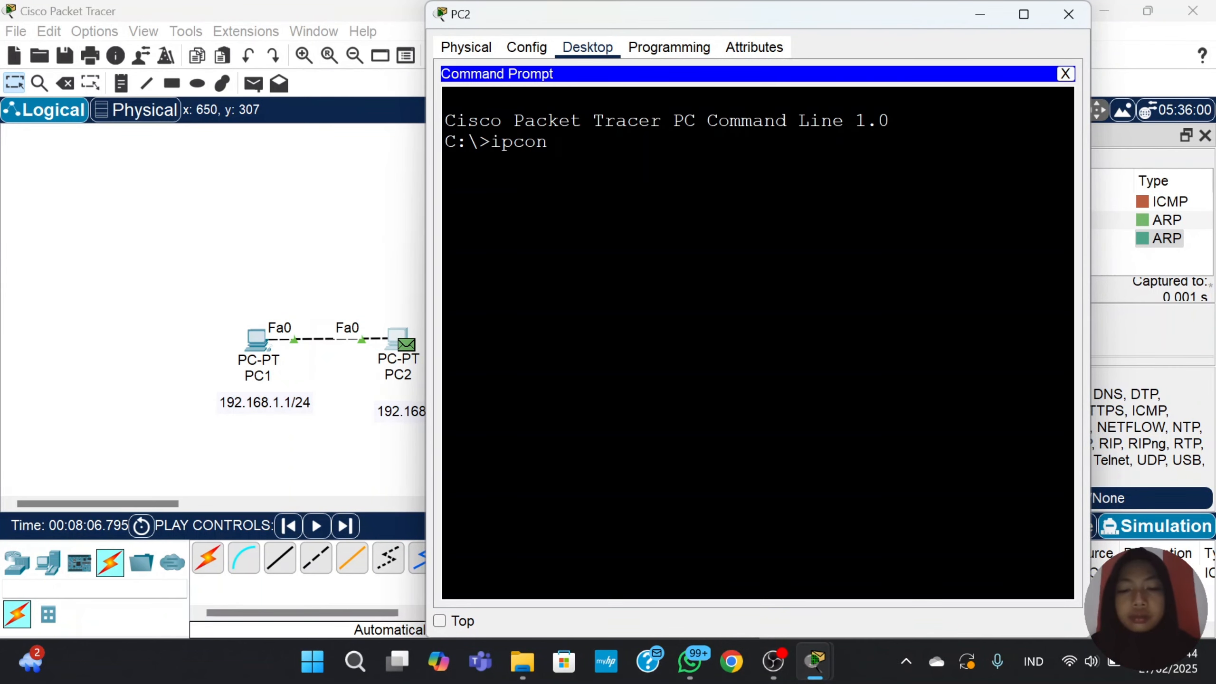
type("fig /a")
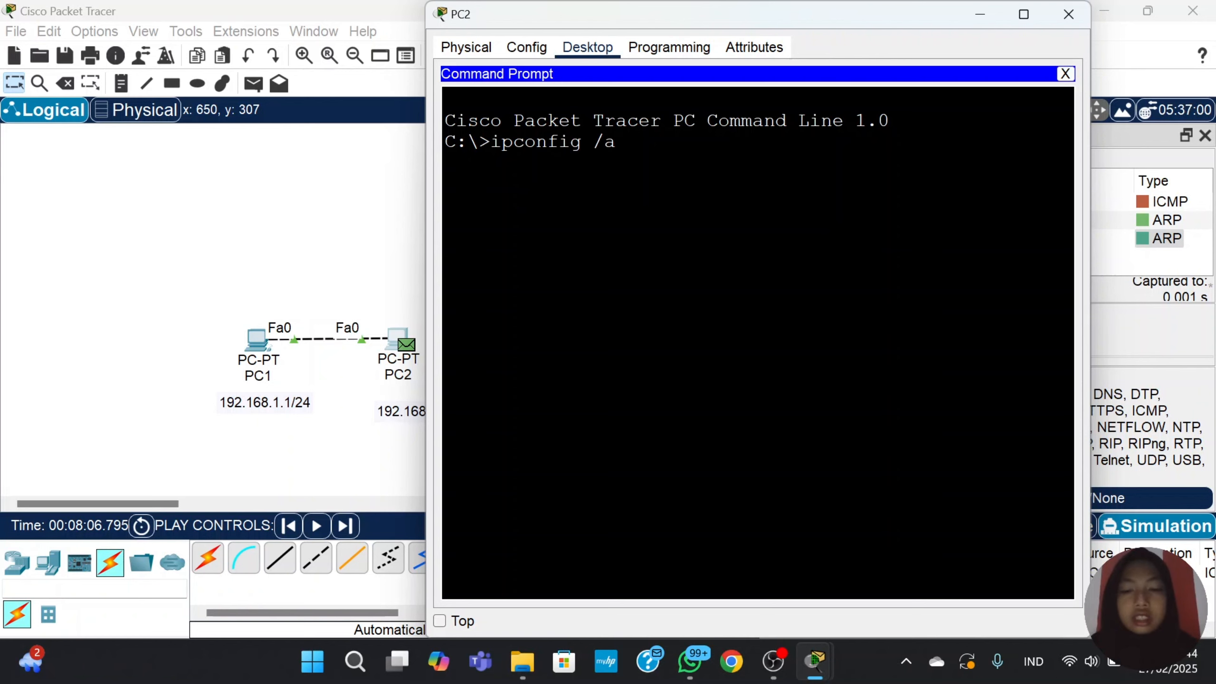
type("ll")
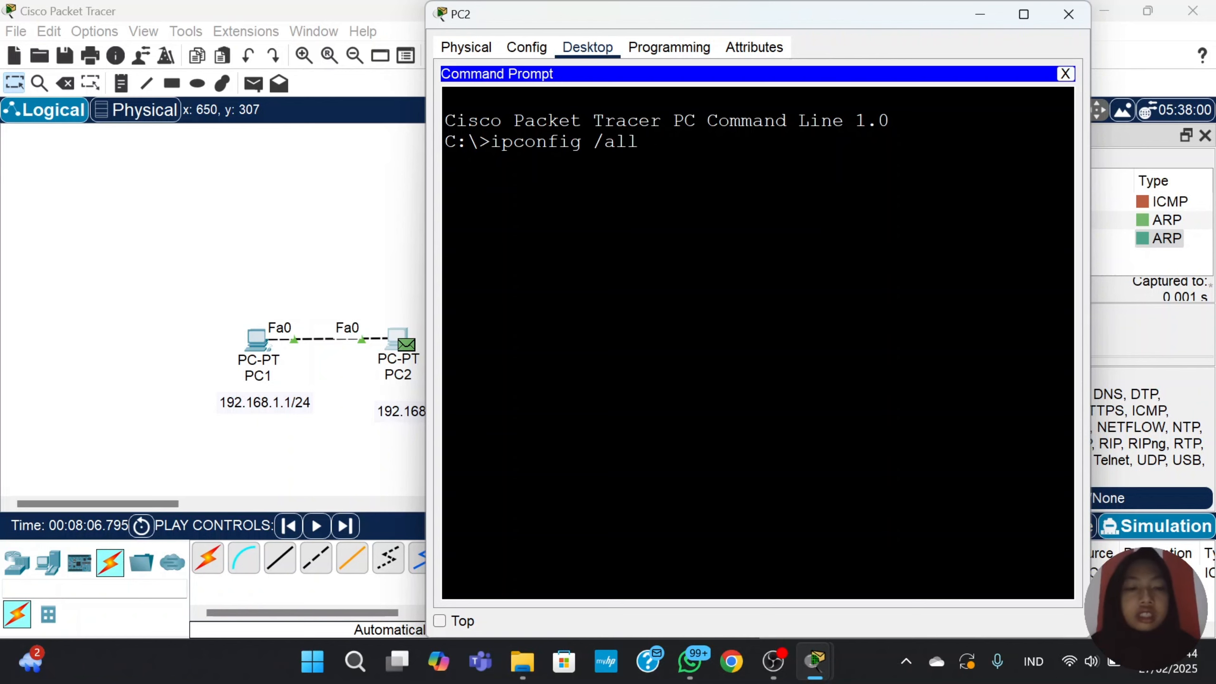
key("Return")
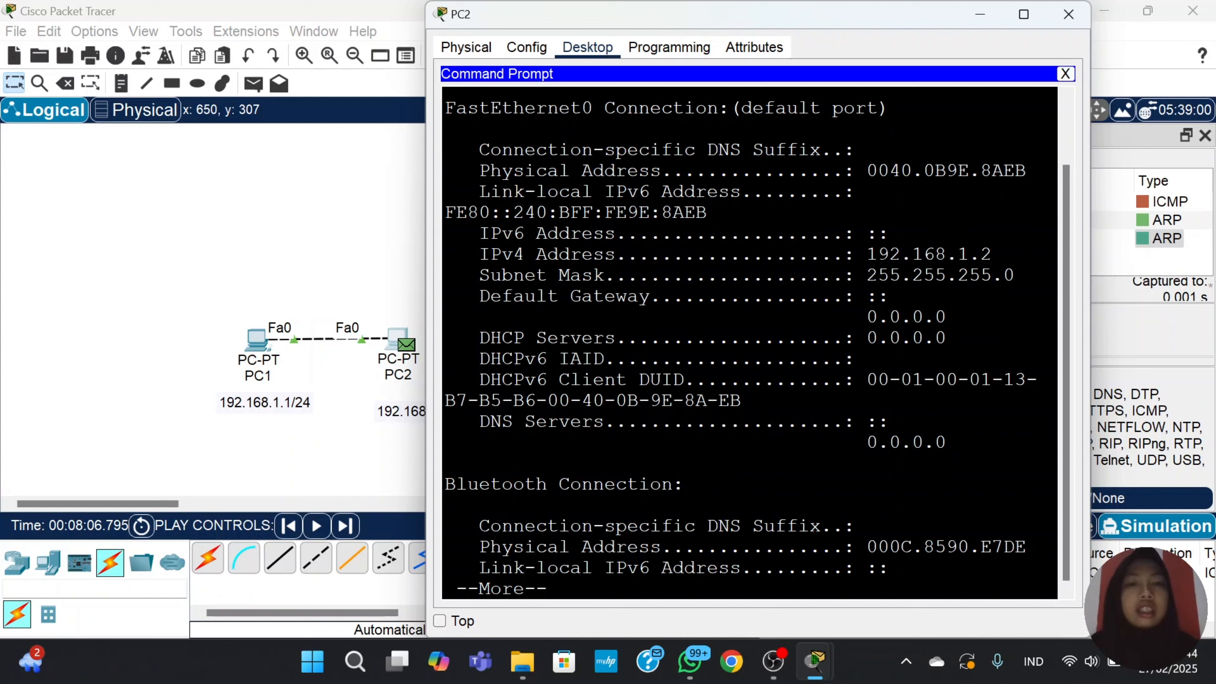
Check the FastEthernet0 physical address in PC2's adapter details, then close PC2's window.
left_click_drag(866, 171, 1026, 172)
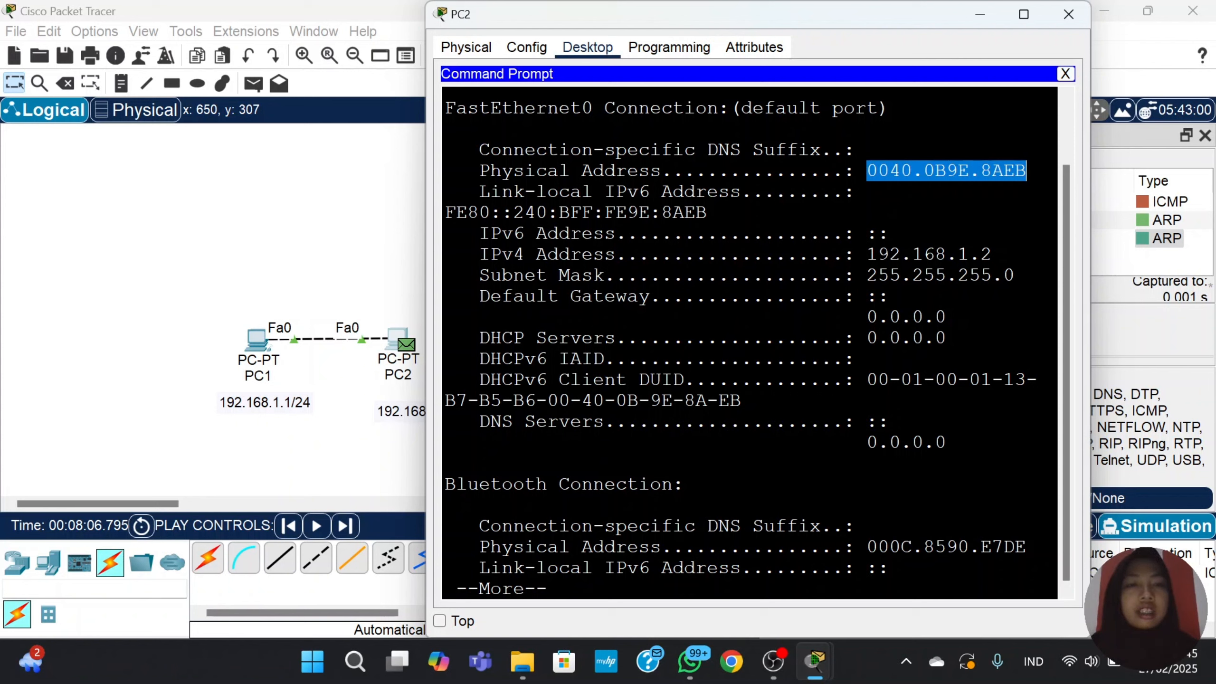
left_click(1027, 171)
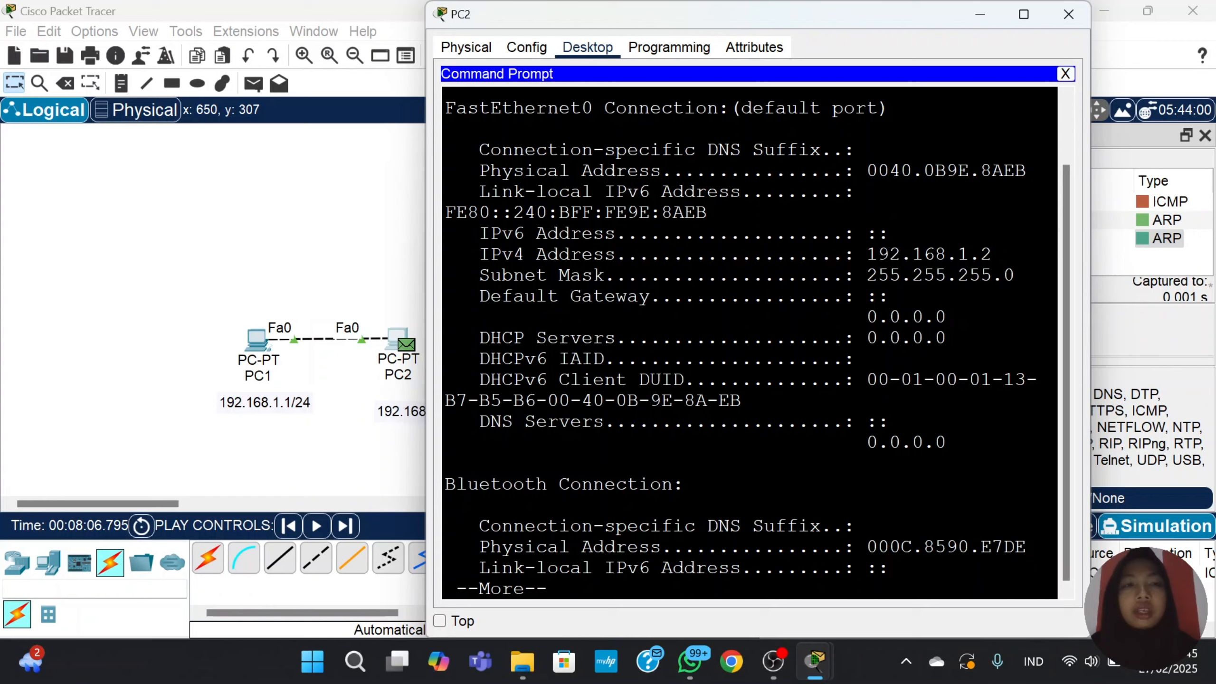
left_click(1068, 16)
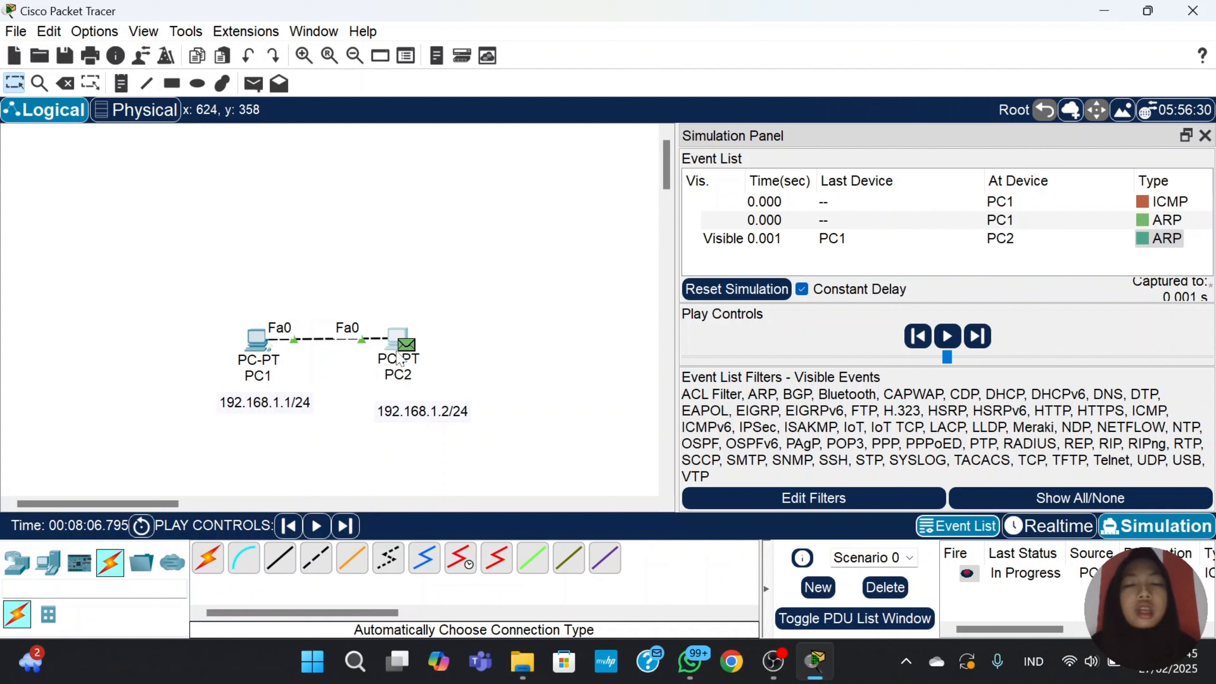
Advance the simulation event by event until the ICMP reply reaches PC1, check the PDU's last status and return to Realtime mode.
left_click(348, 526)
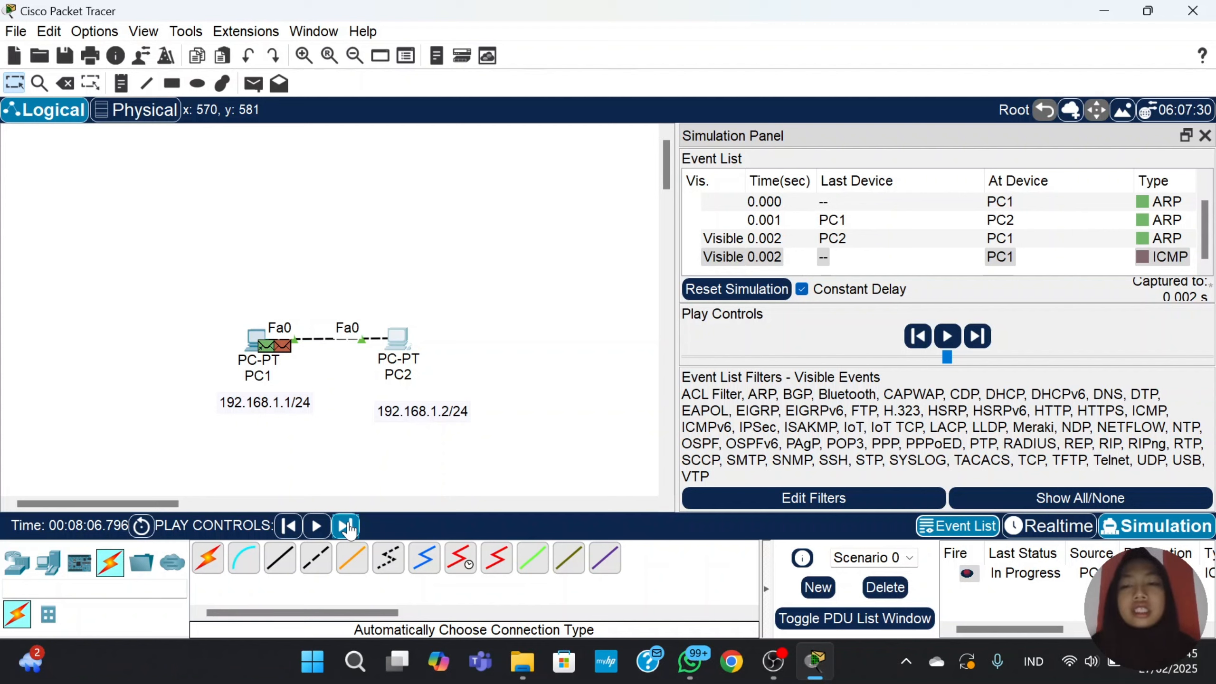
left_click(348, 527)
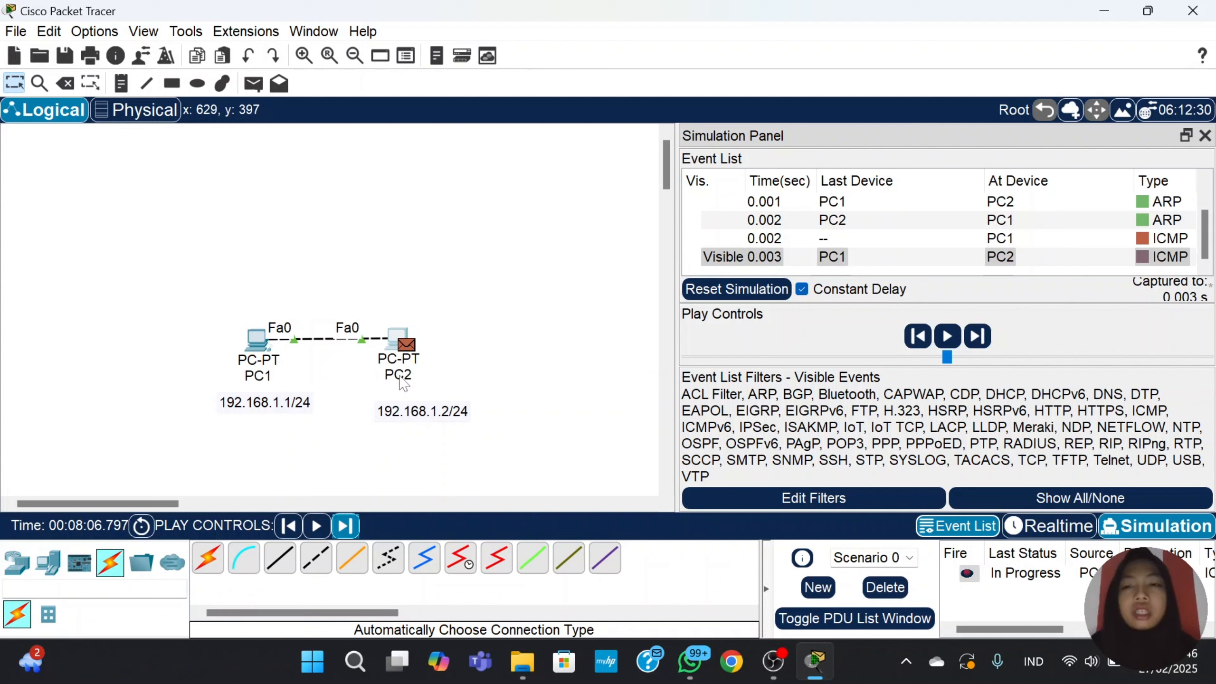
left_click(355, 528)
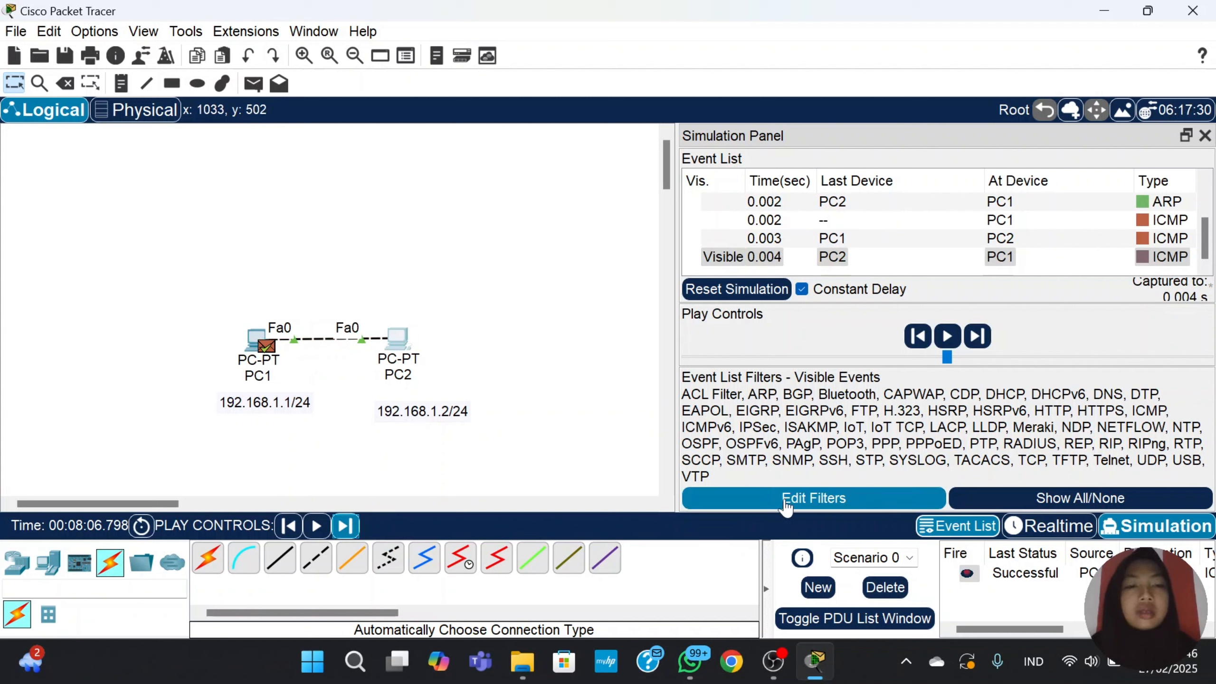
left_click(1007, 578)
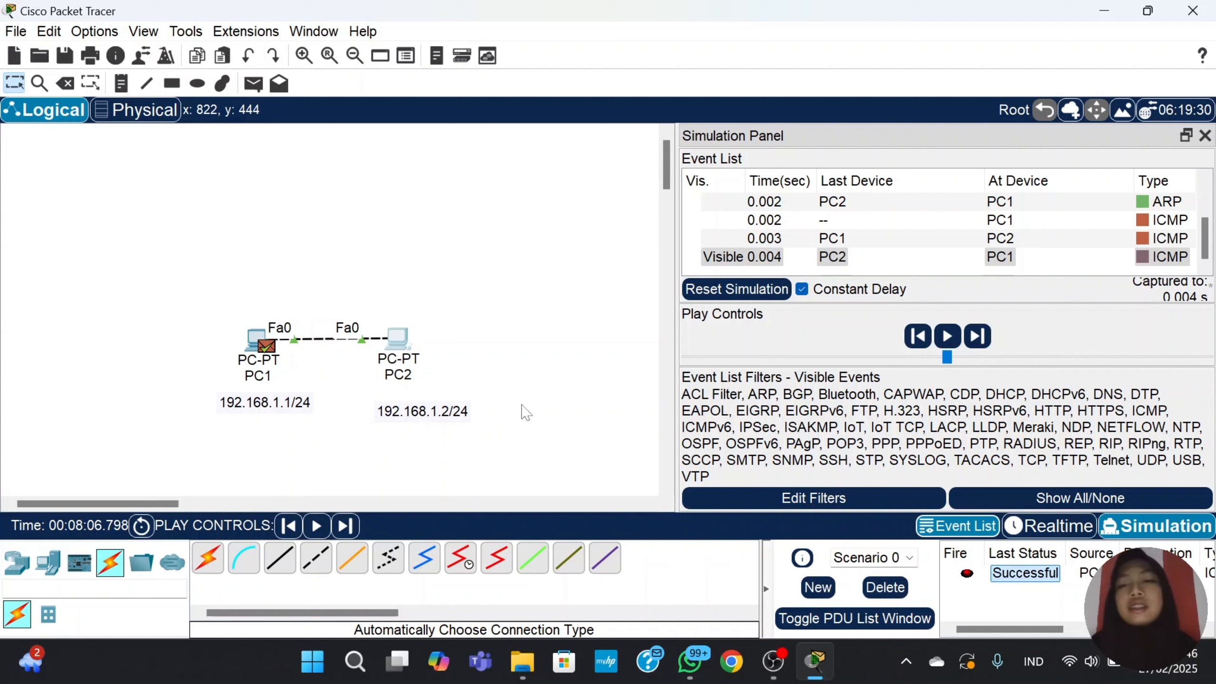
left_click(1029, 536)
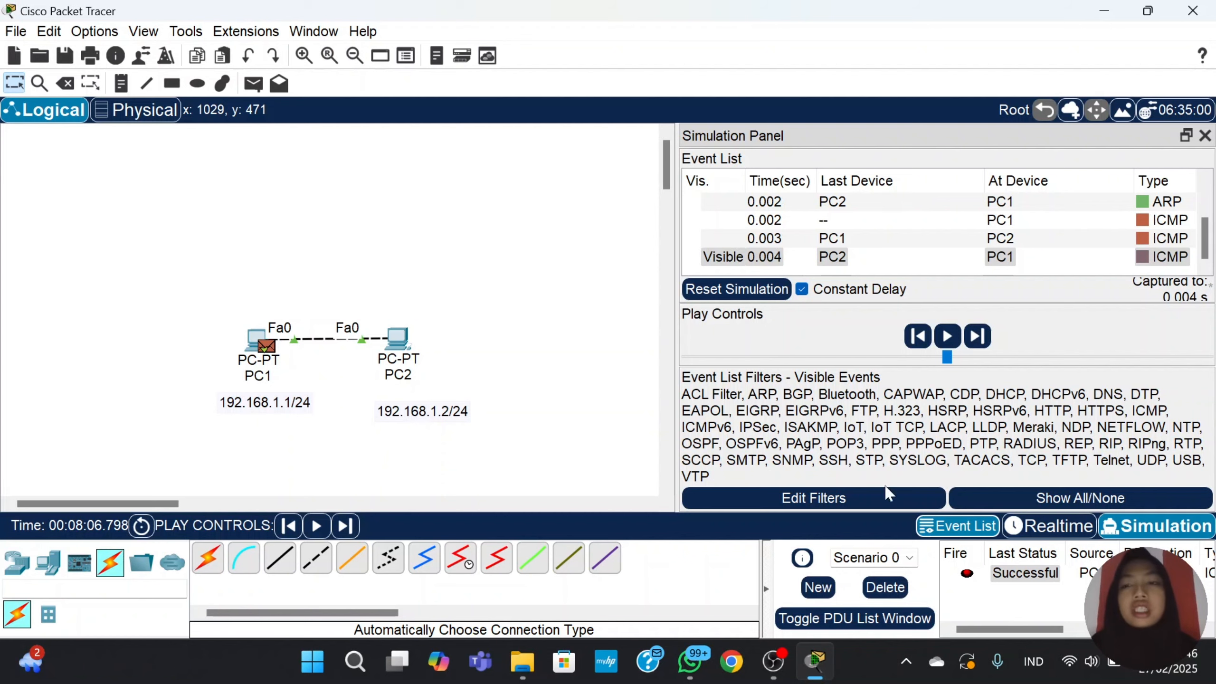
left_click(1072, 529)
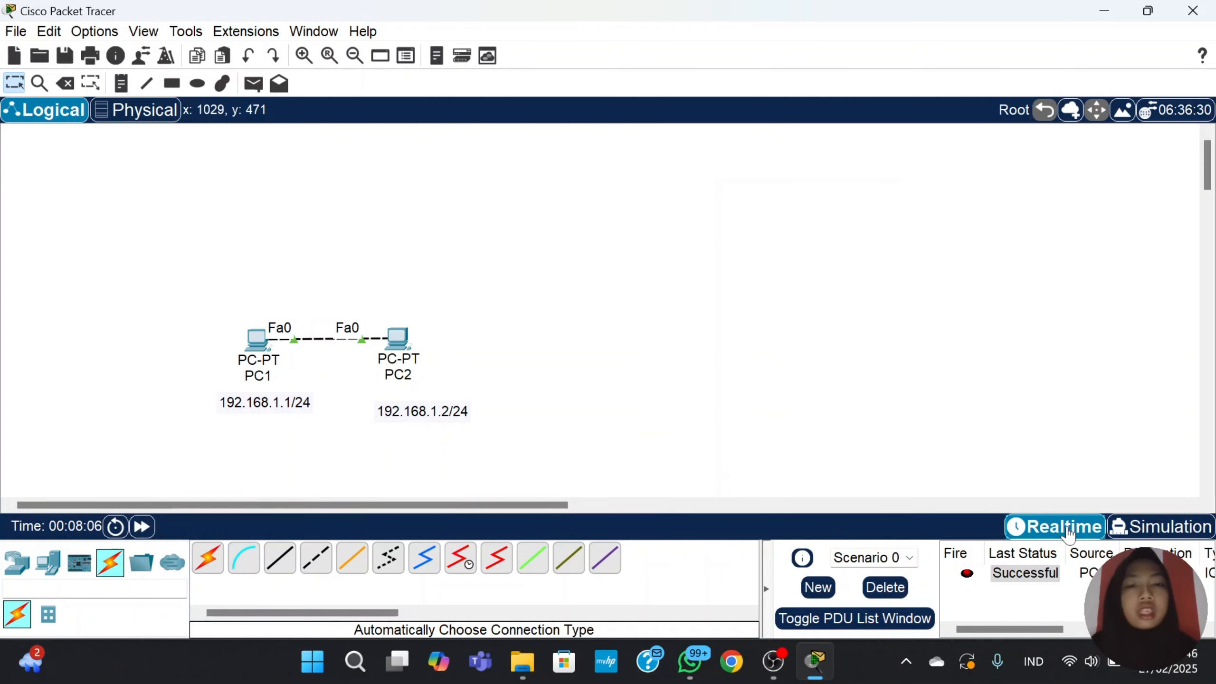
Finish the paged adapter listing in PC1's Command Prompt and run arp -a to display its ARP table.
left_click(260, 341)
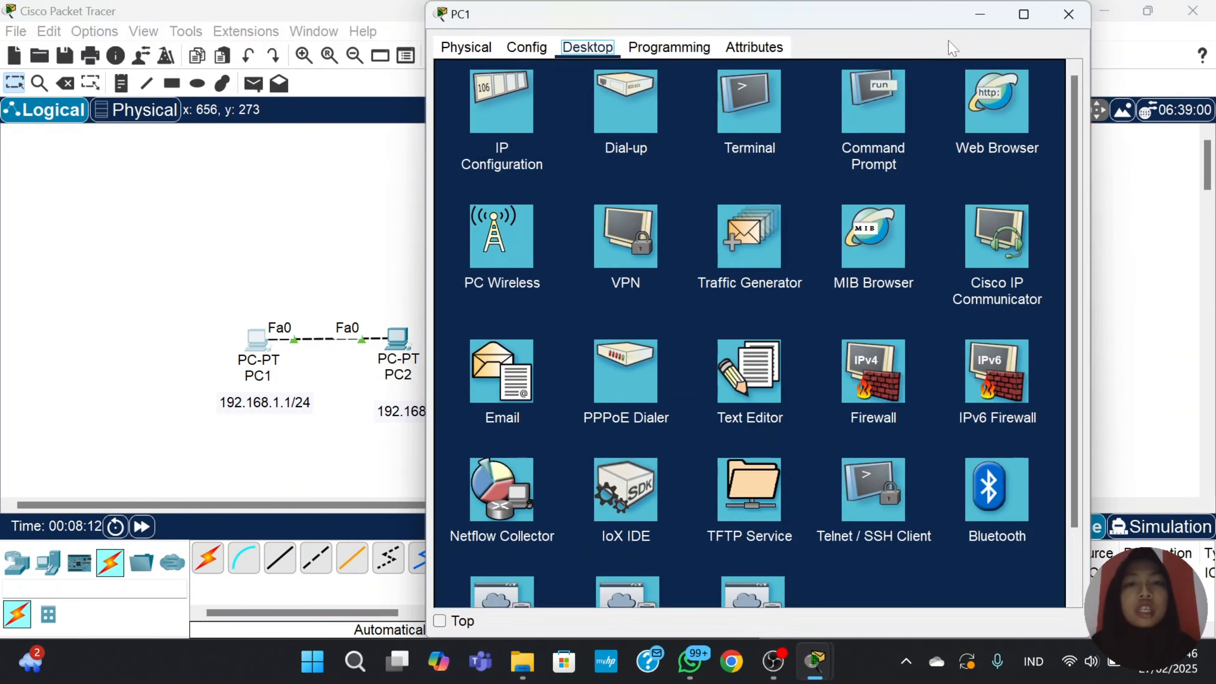
left_click(882, 114)
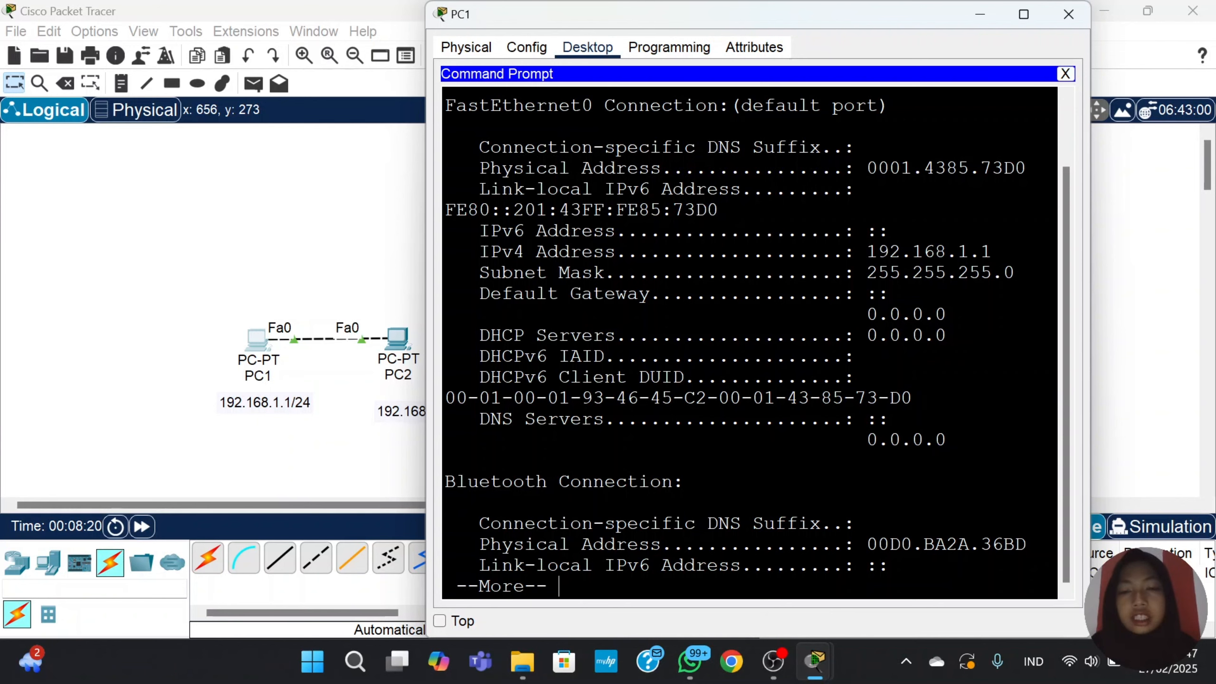
key("space")
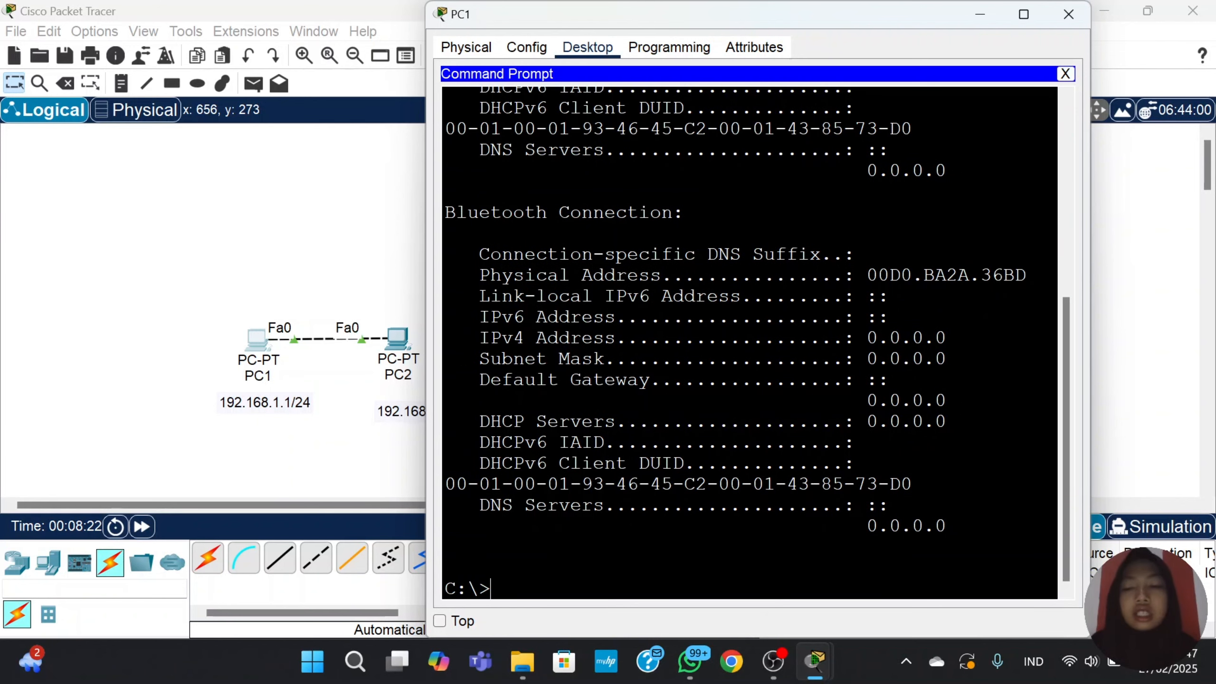
type("arp")
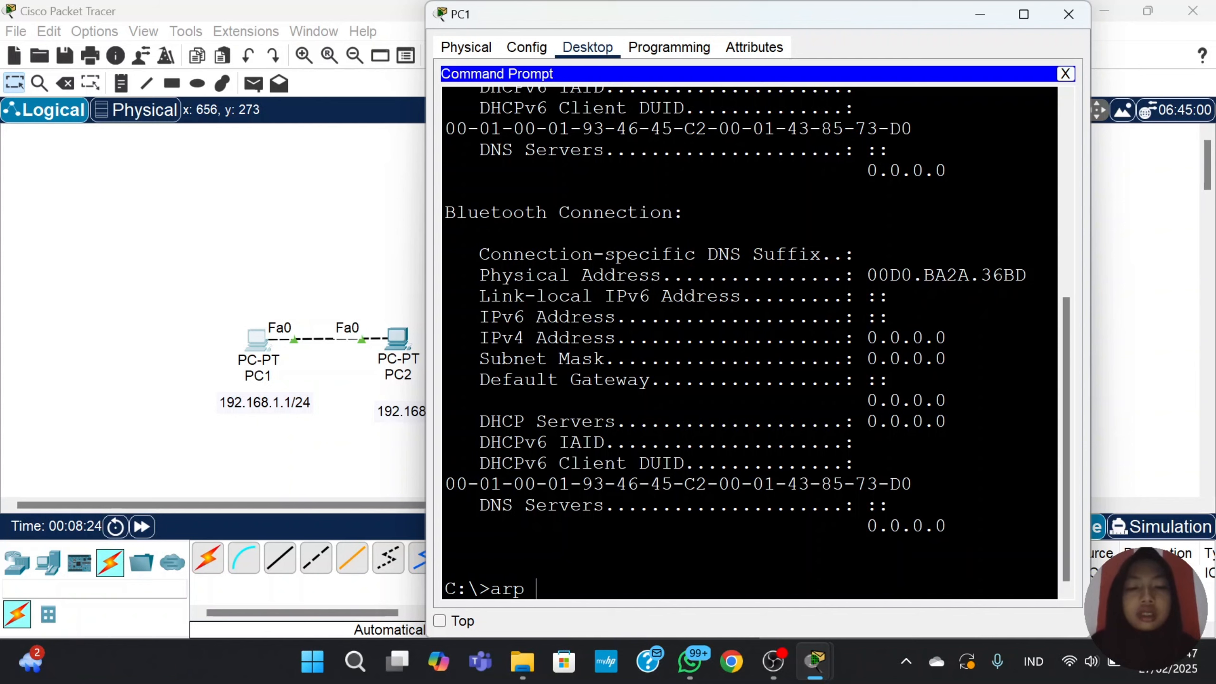
type(" -a")
key("Return")
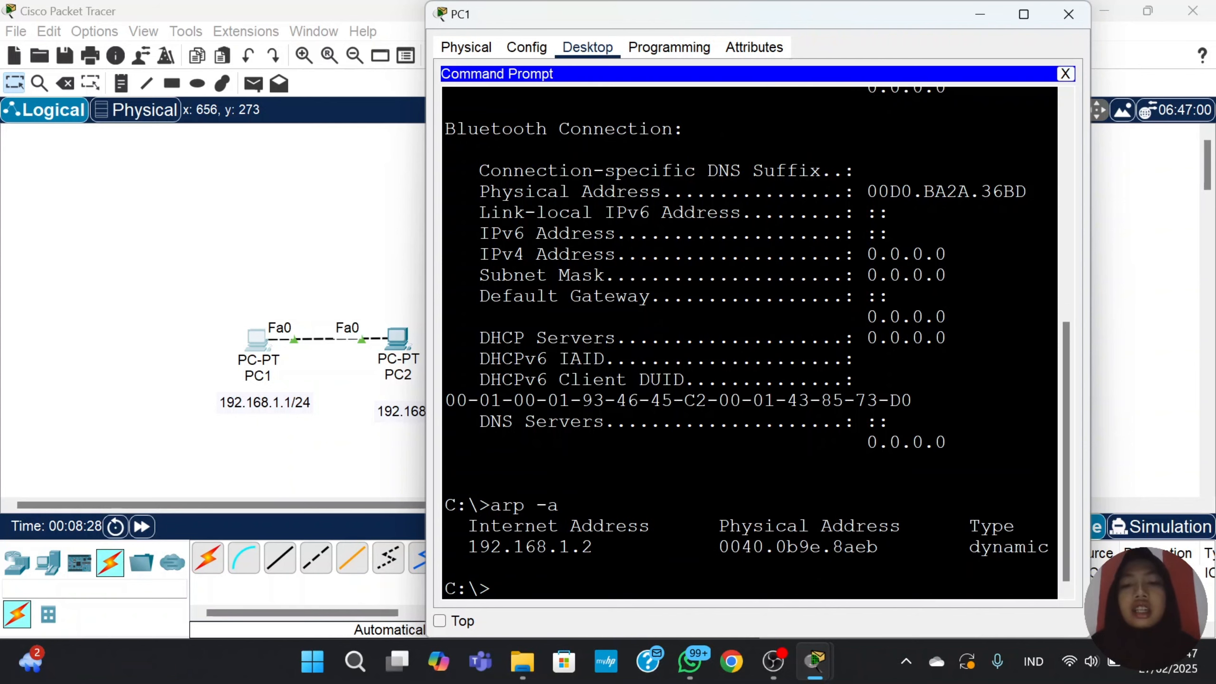
Examine the internet address and physical address of the entry in PC1's ARP table, then minimize PC1's window.
left_click_drag(468, 546, 627, 546)
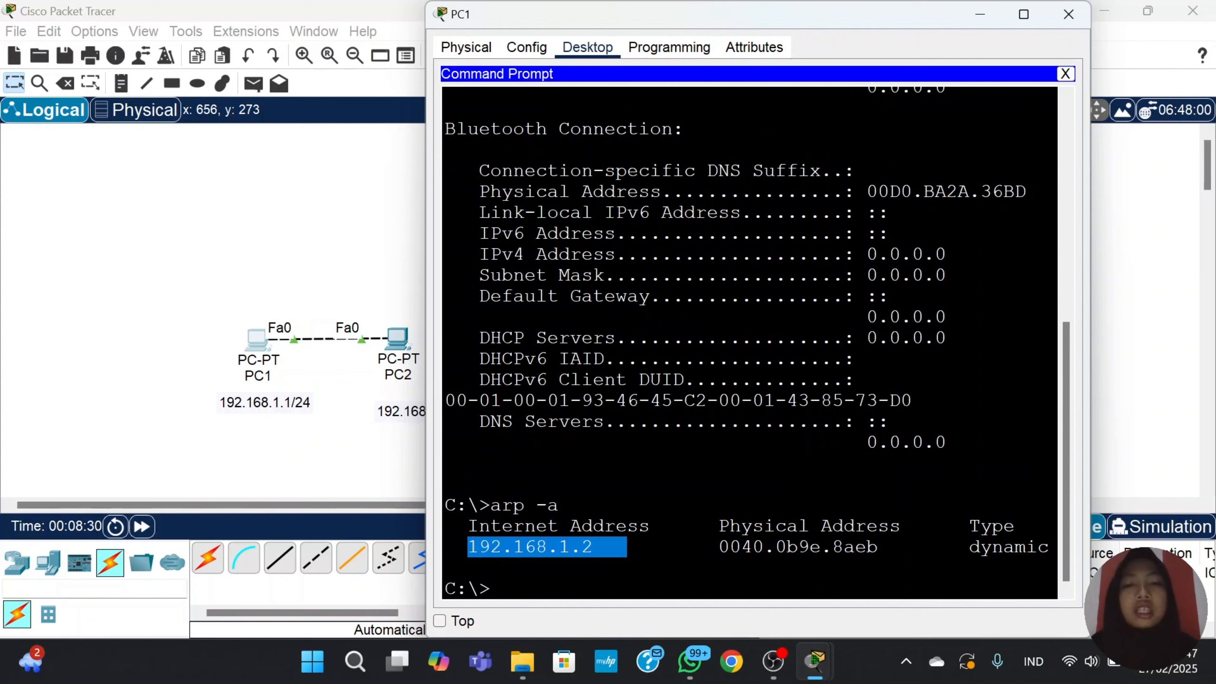
left_click_drag(719, 547, 877, 546)
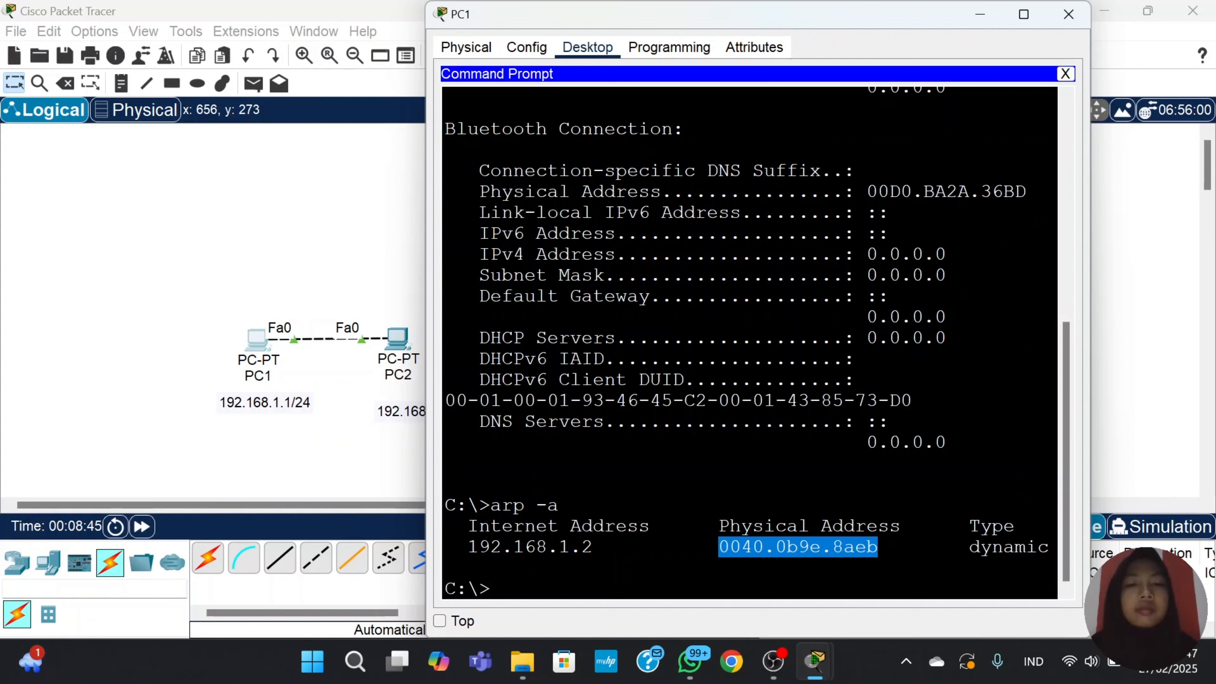
left_click(879, 548)
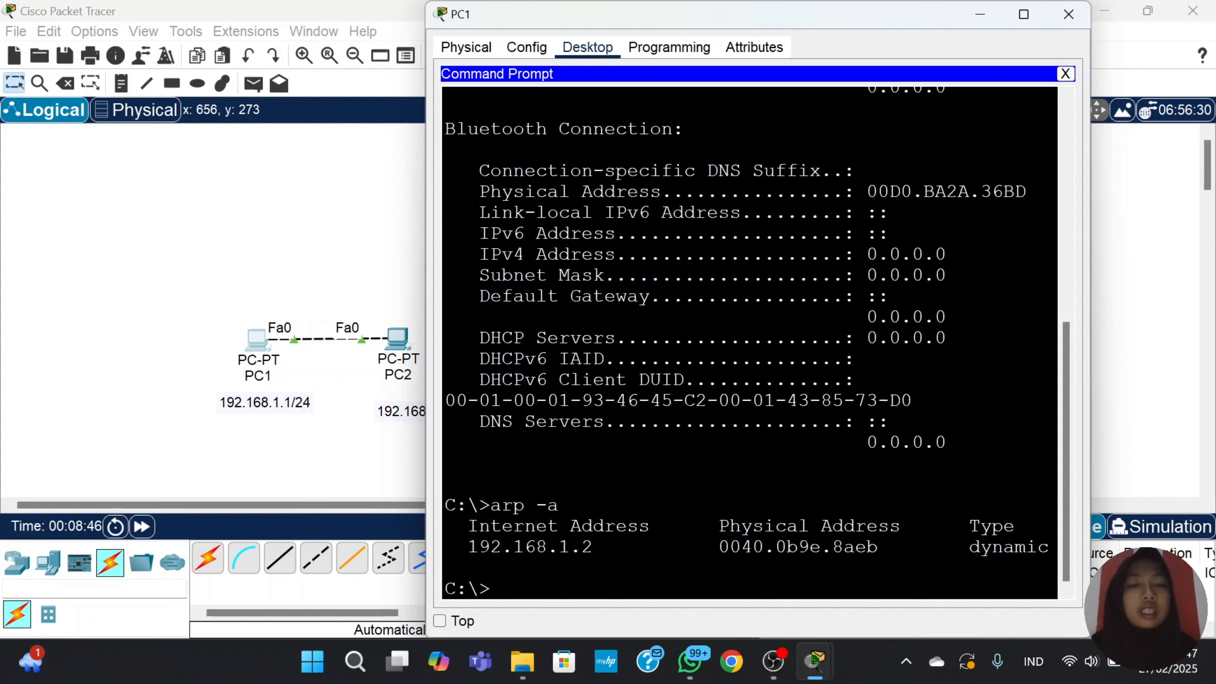
left_click(980, 16)
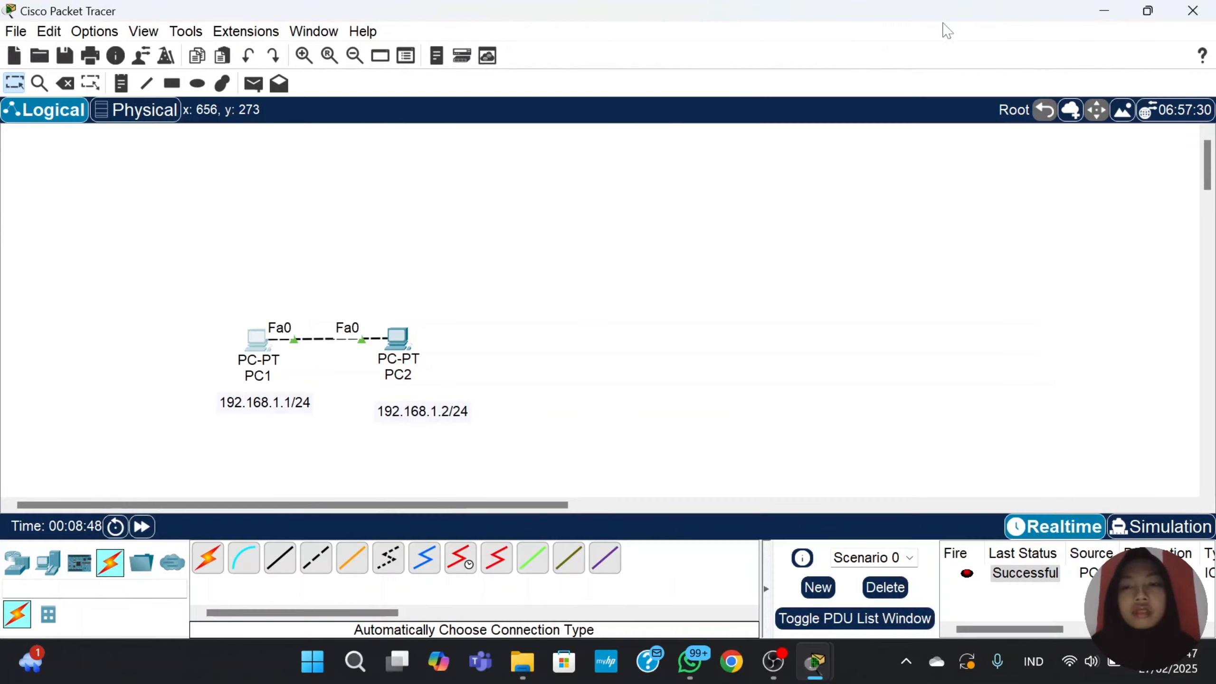
Reopen PC2's Command Prompt and restore PC1's window, offset so that PC2's physical address and PC1's ARP table can be viewed together.
left_click(402, 337)
left_click(882, 103)
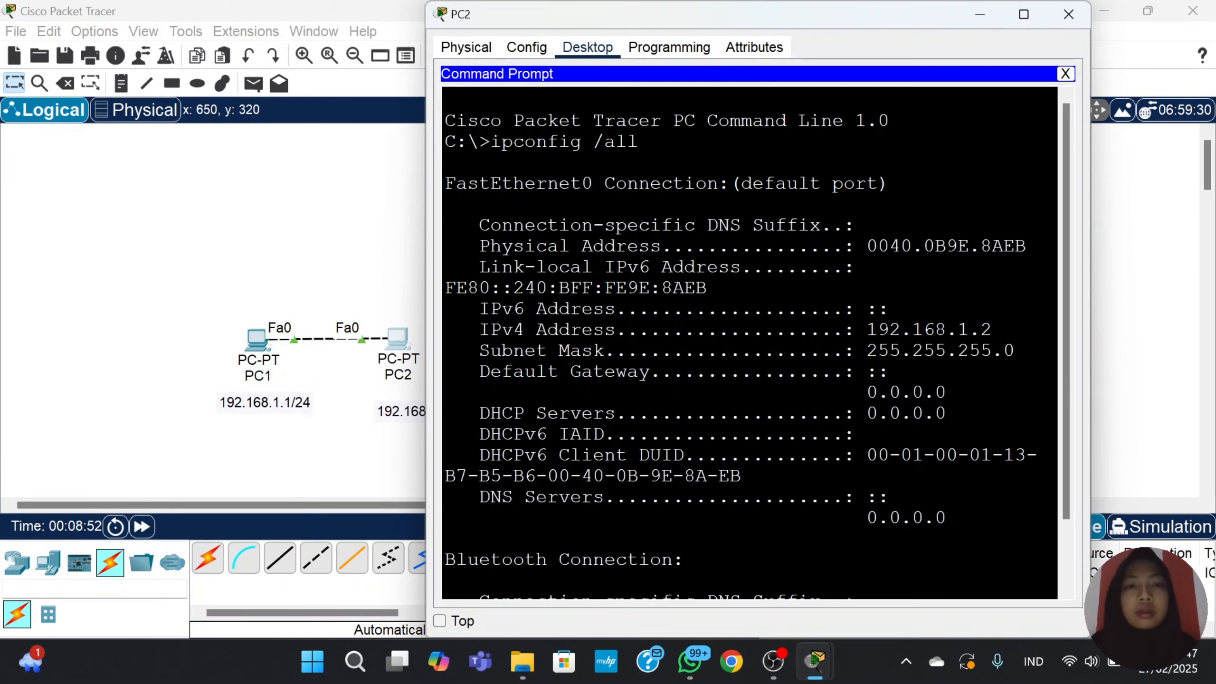
mouse_move(815, 661)
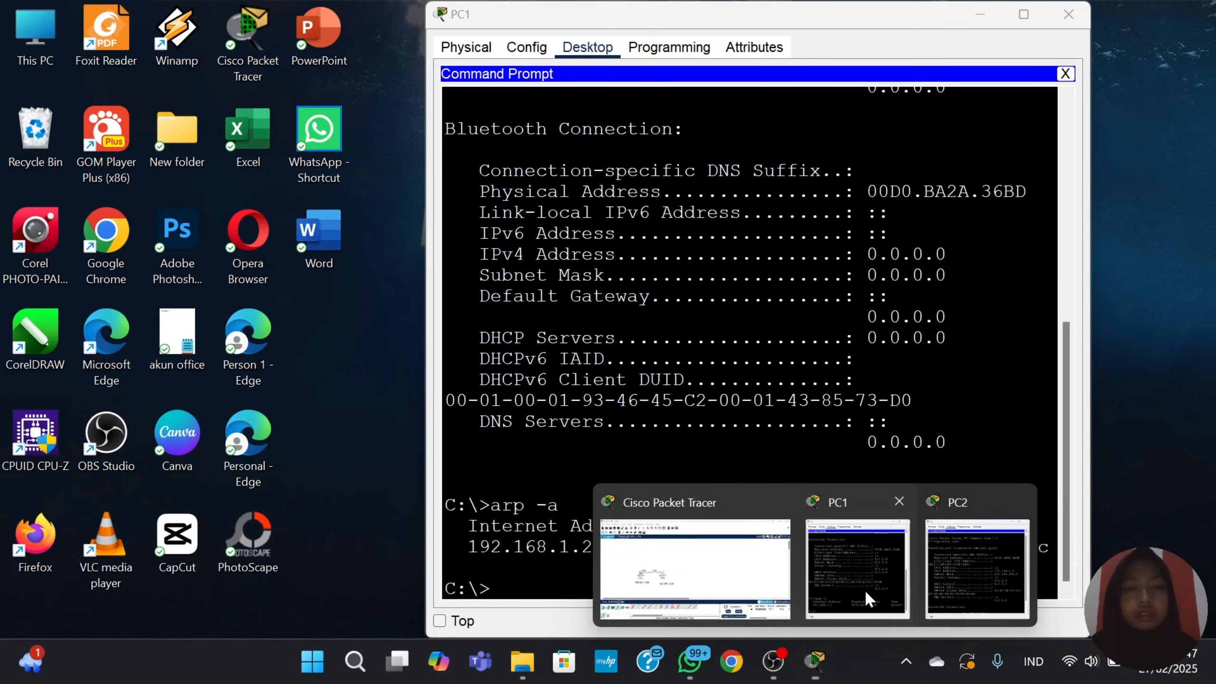
left_click(864, 589)
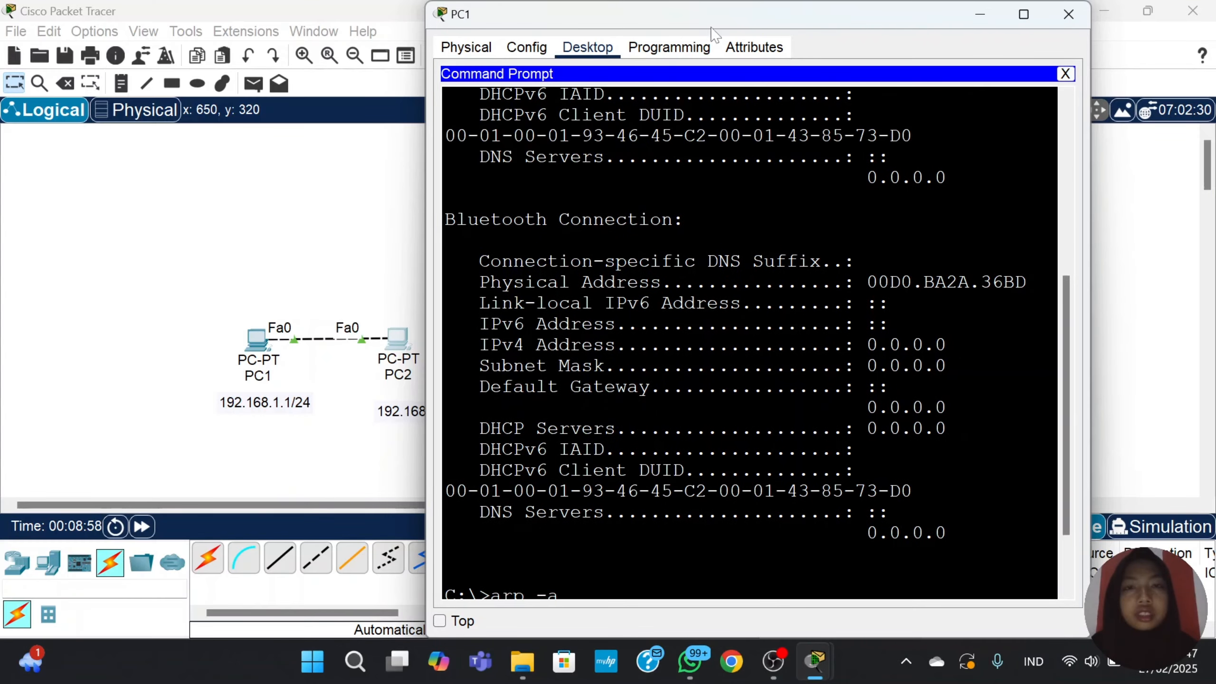
left_click_drag(711, 19, 435, 46)
key("Return")
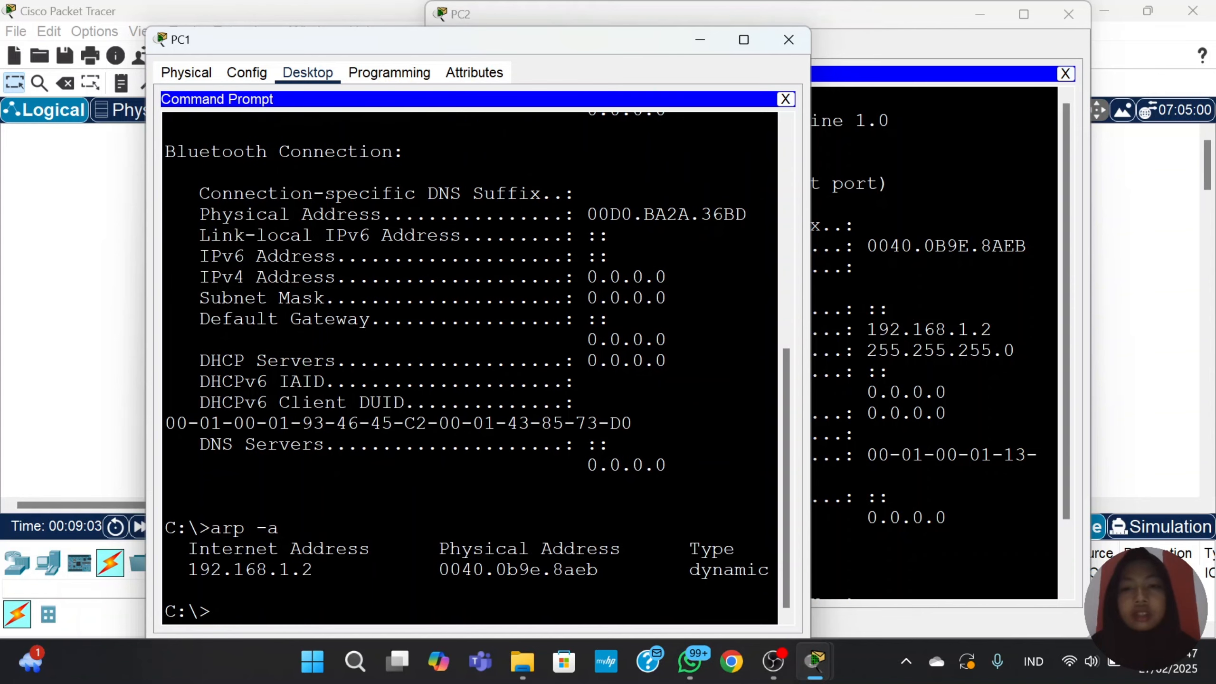
Compare PC2's FastEthernet0 physical address with the entry in PC1's ARP table.
left_click(867, 245)
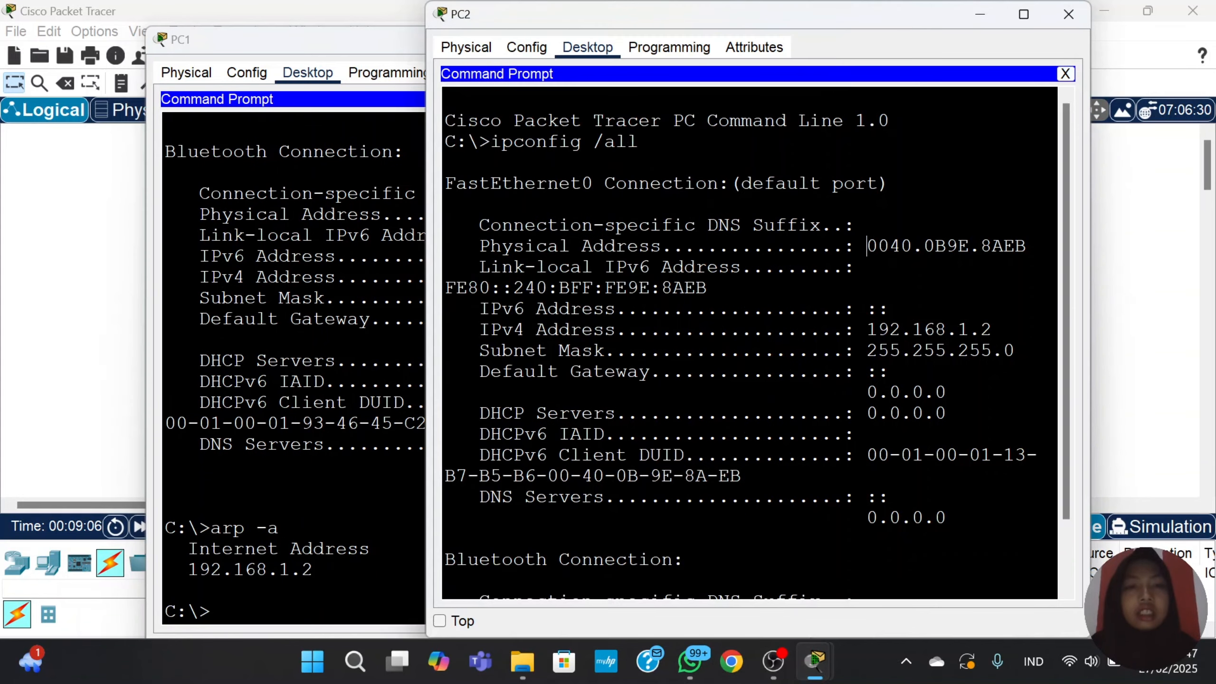
left_click_drag(867, 245, 1027, 246)
left_click(336, 256)
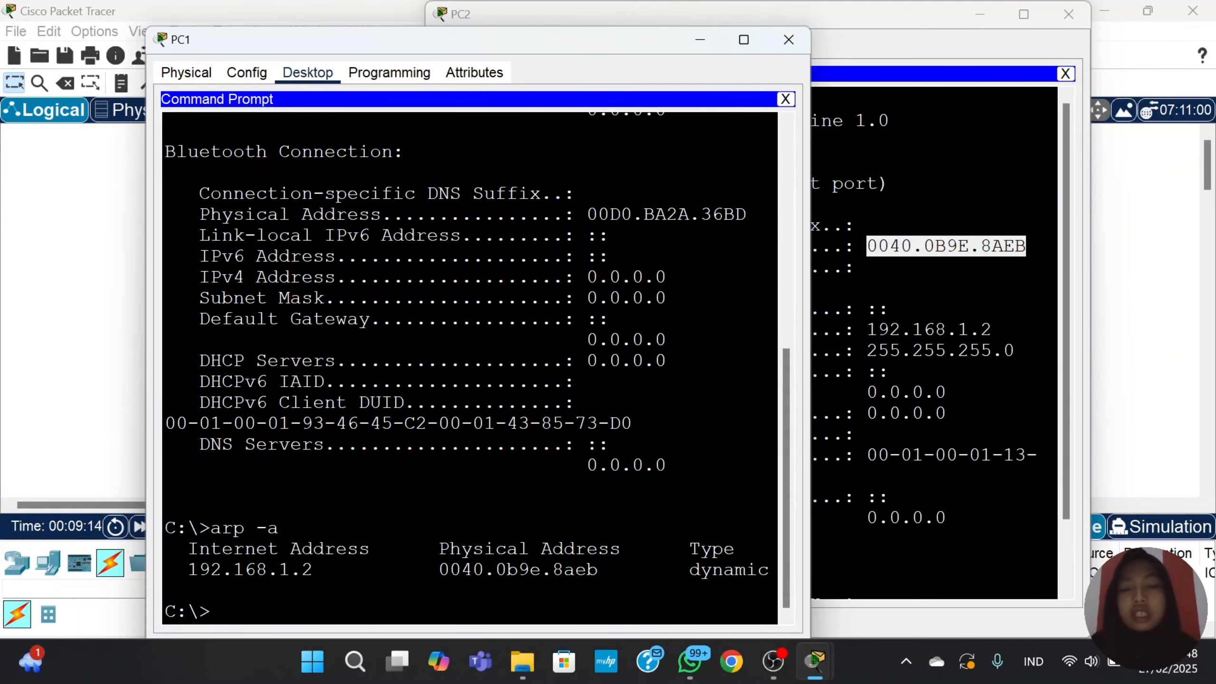
Check the physical address in PC1's ARP entry once more, then close the PC1 and PC2 windows.
left_click_drag(437, 570, 598, 570)
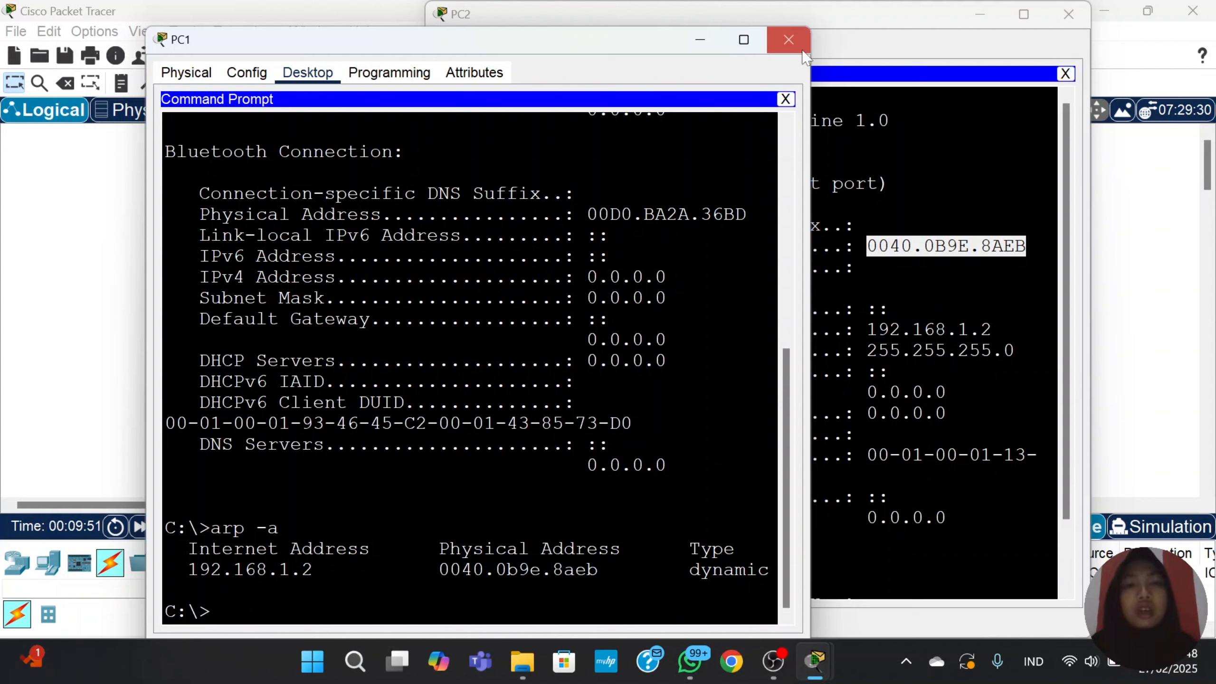
left_click(802, 47)
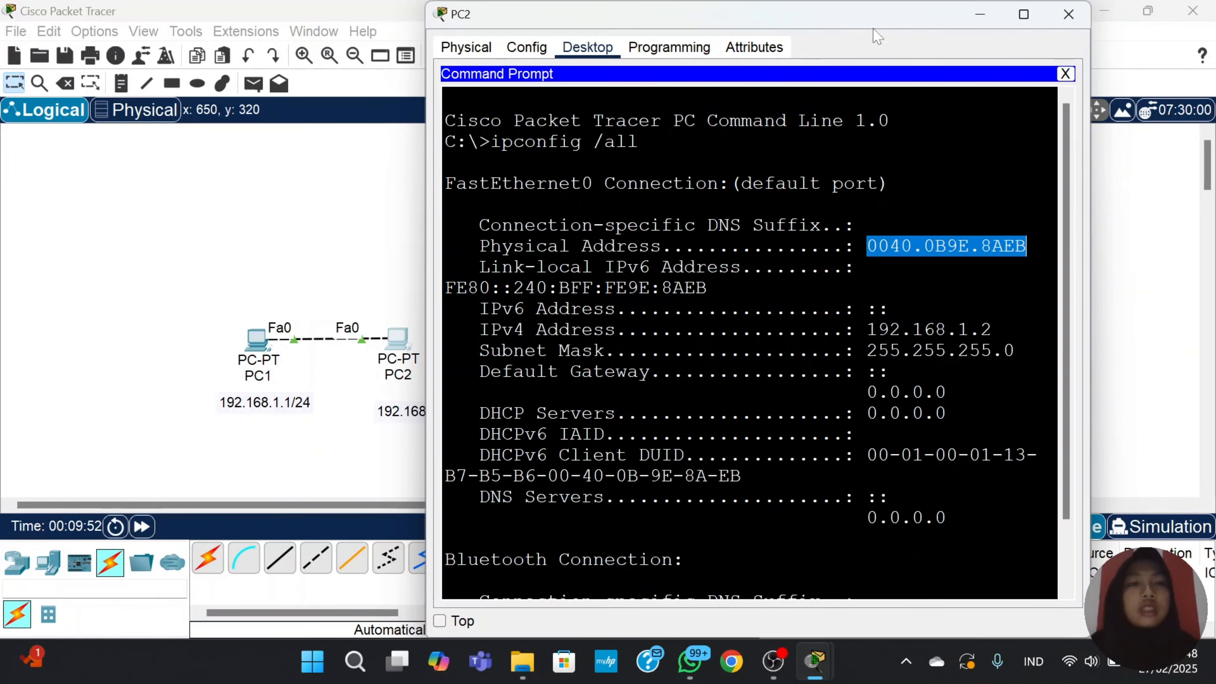
left_click(1068, 13)
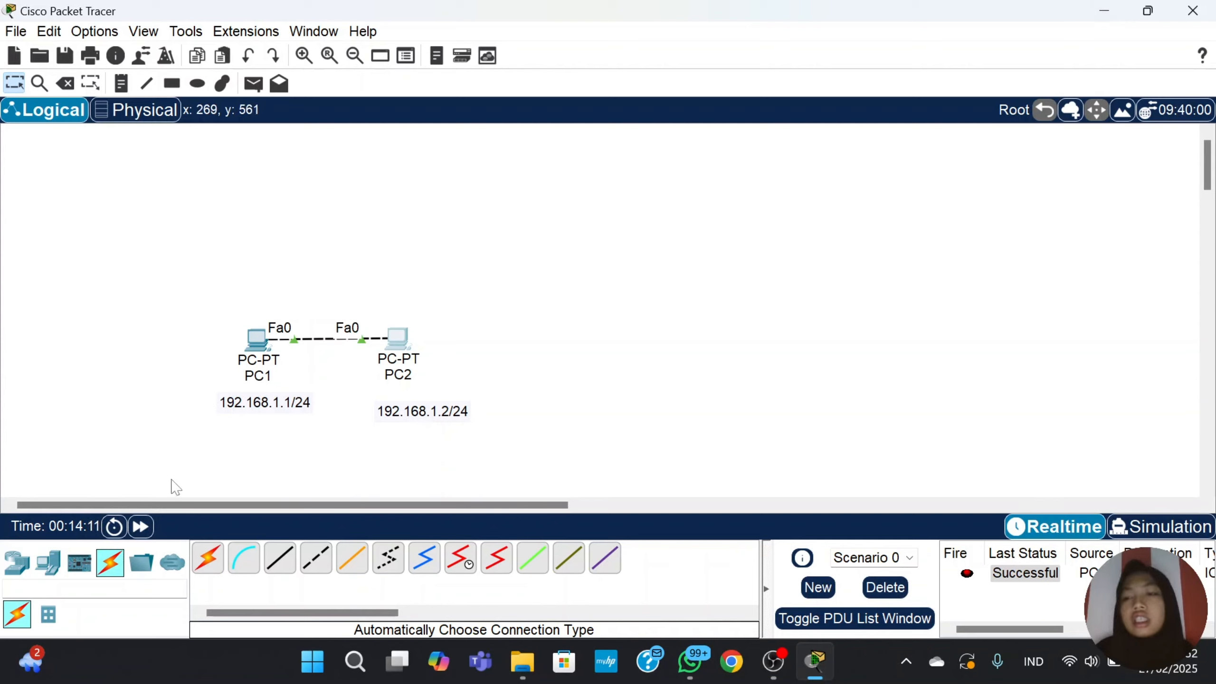
Add a 2960 switch to the workspace above PC2.
left_click(17, 563)
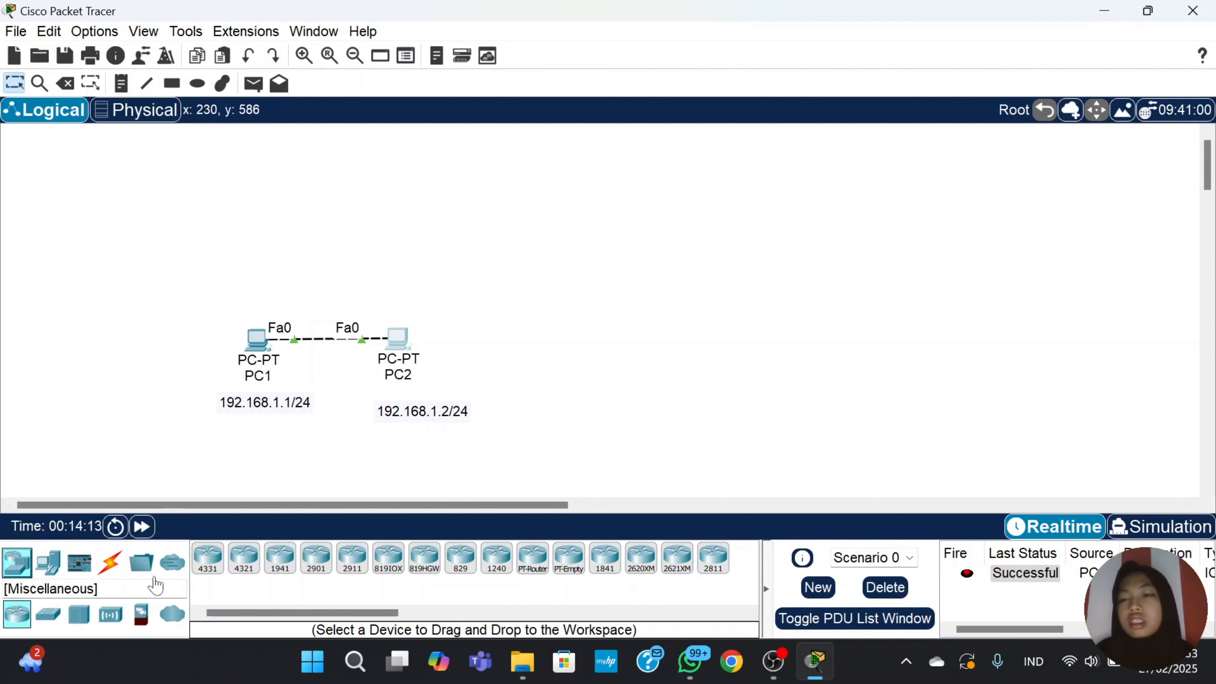
left_click(48, 615)
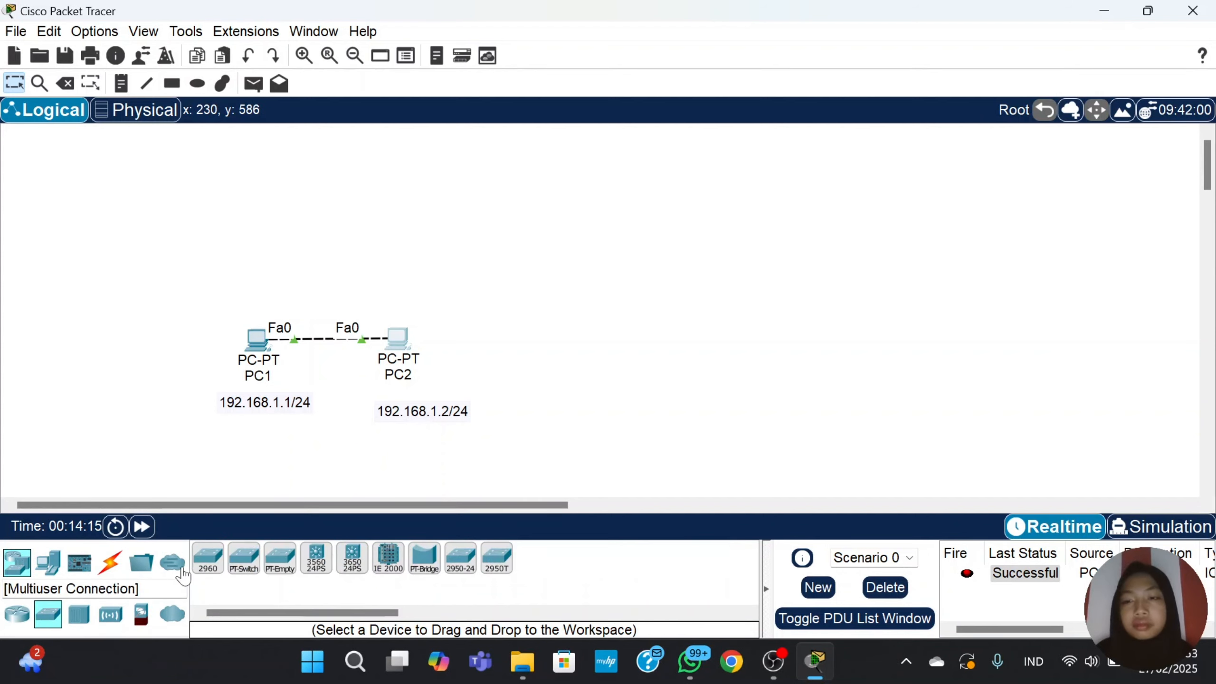
left_click(207, 558)
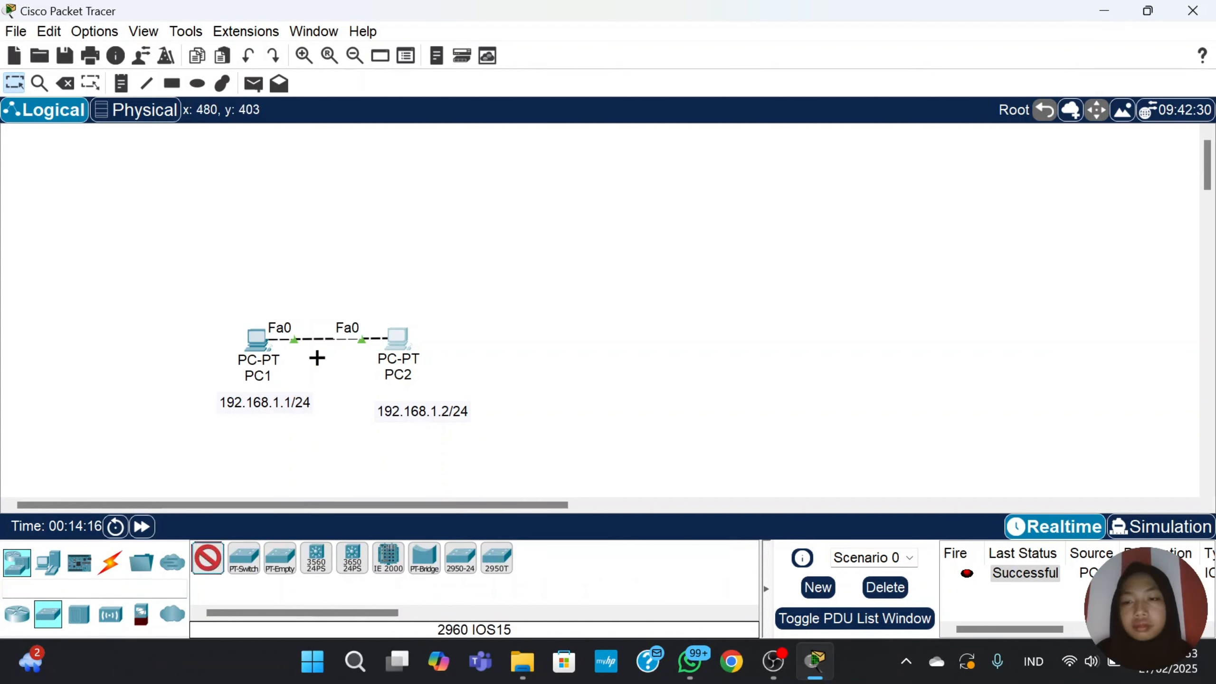
left_click(396, 229)
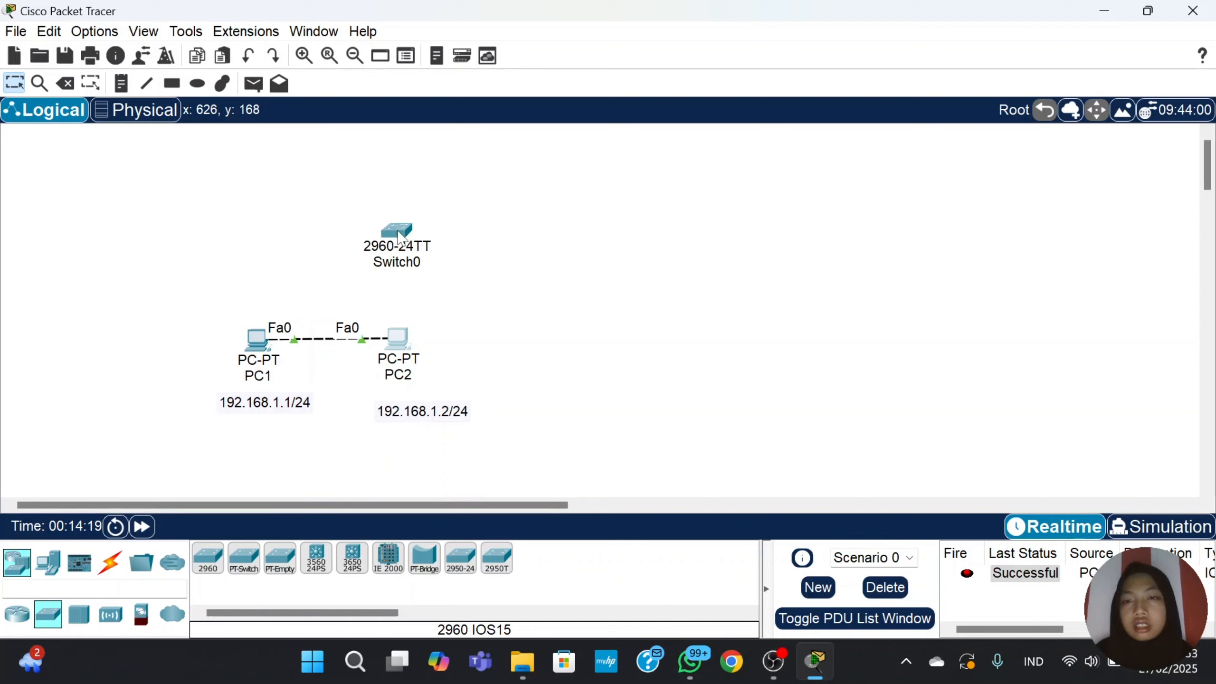
Add a third PC to the workspace, beside PC2 and level with it.
left_click(49, 573)
left_click(208, 558)
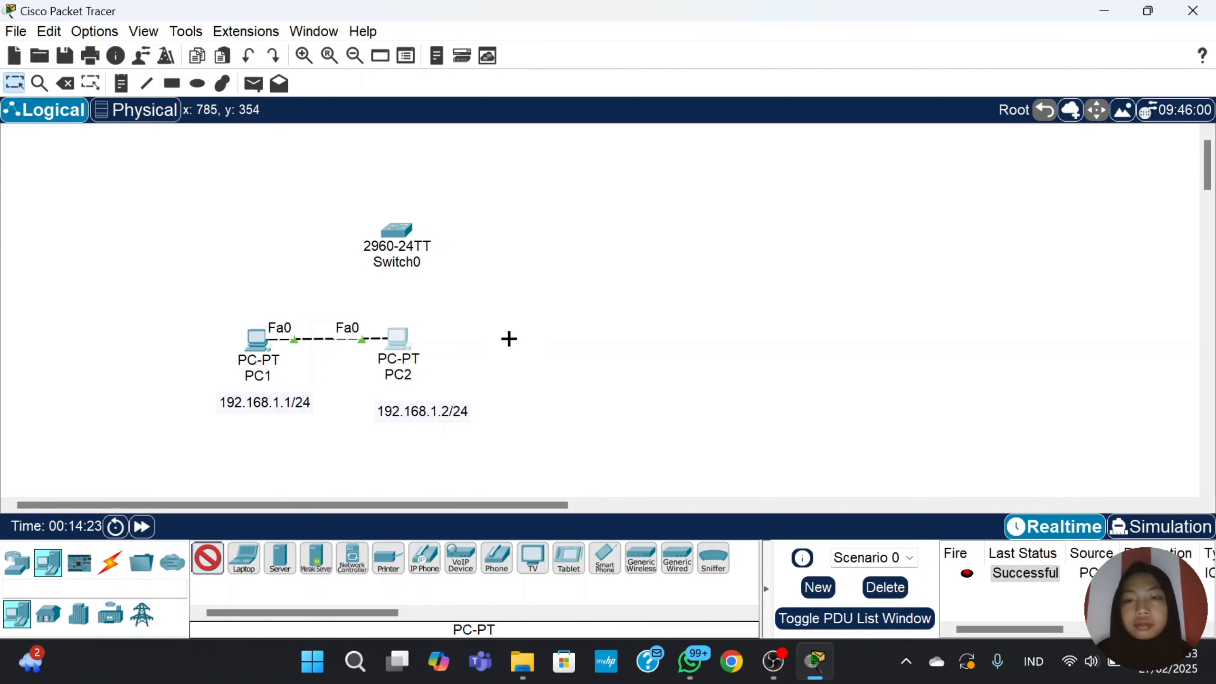
left_click(514, 339)
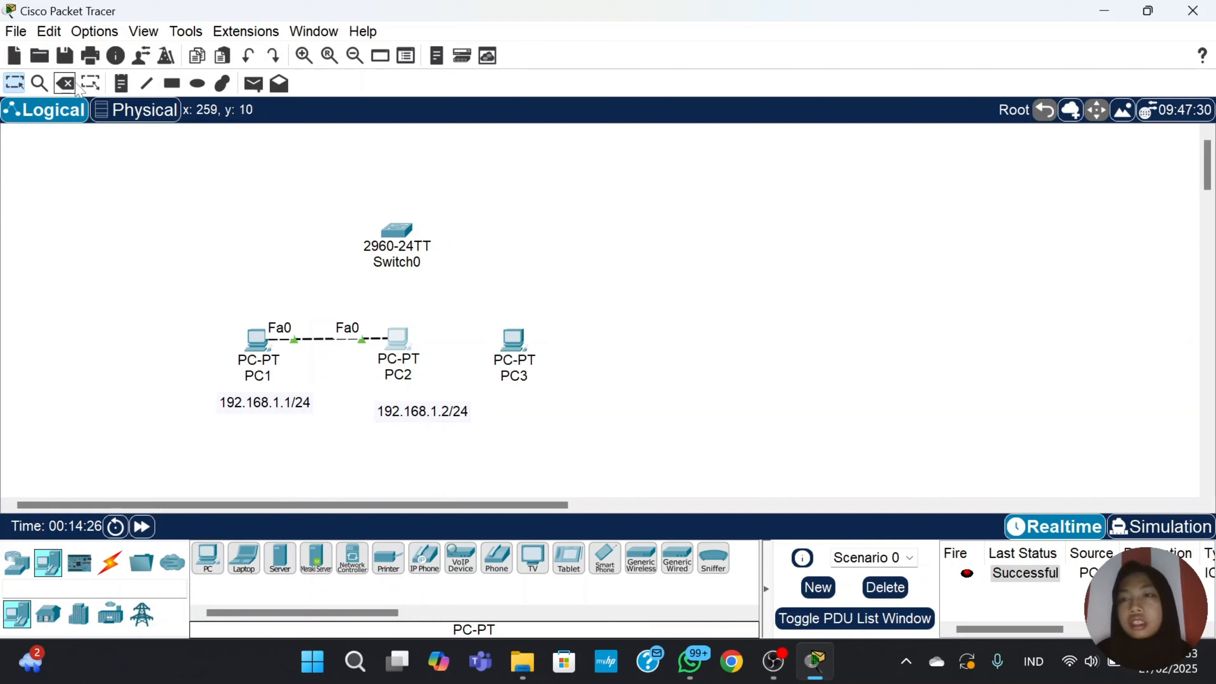
Delete the direct cable between PC1 and PC2, keeping both PCs, and return to the selection tool.
key("Delete")
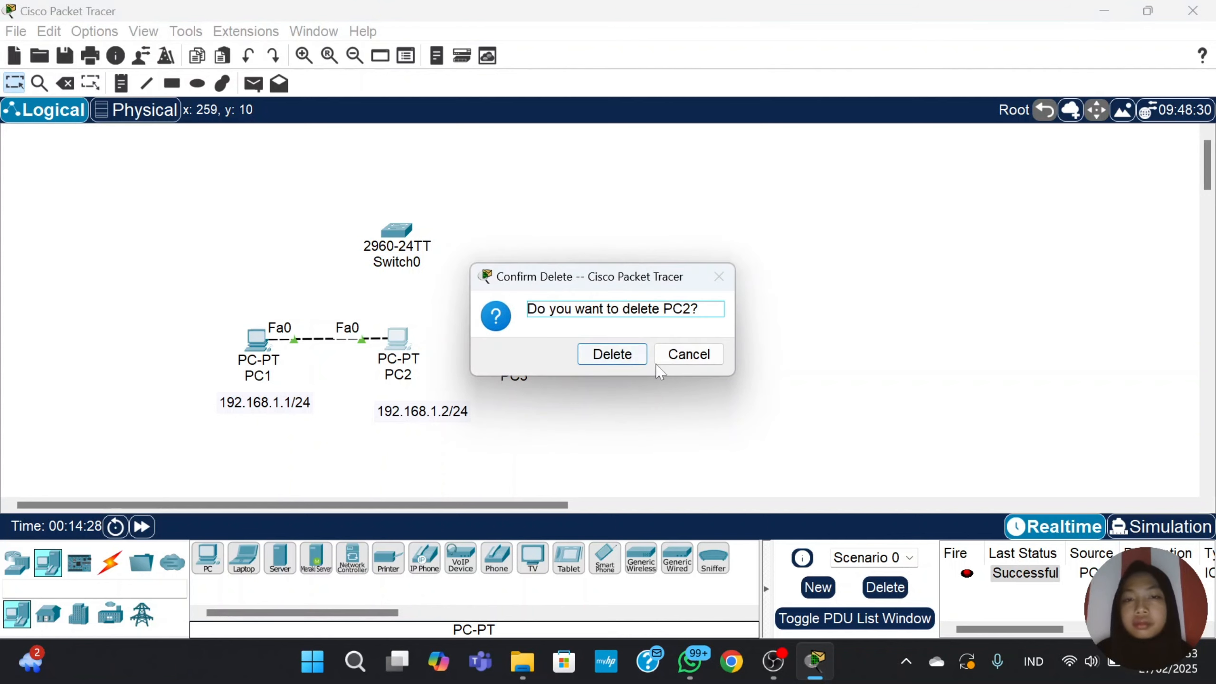
left_click(698, 357)
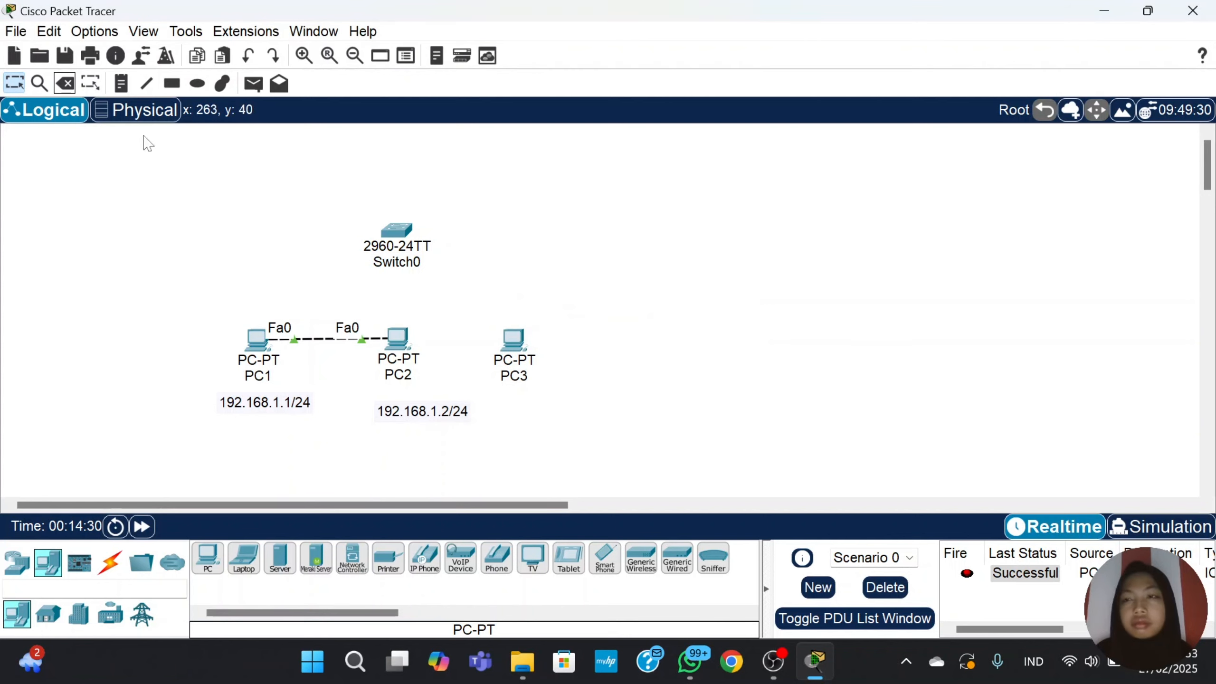
left_click(64, 84)
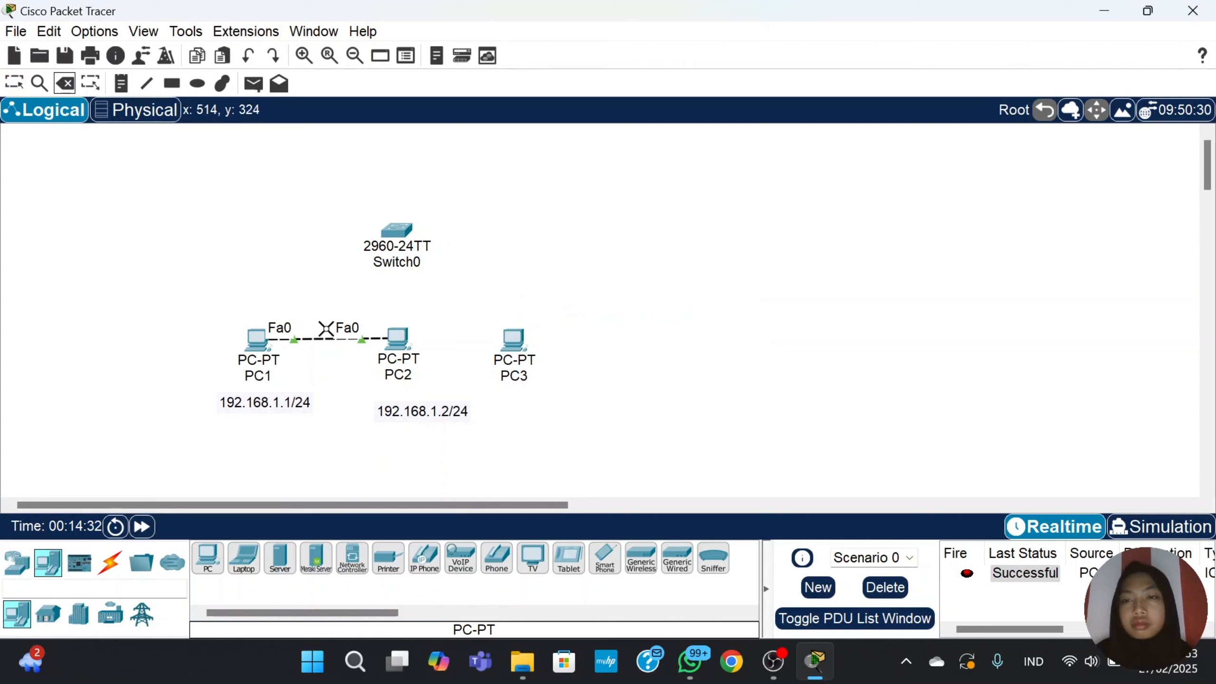
left_click(328, 339)
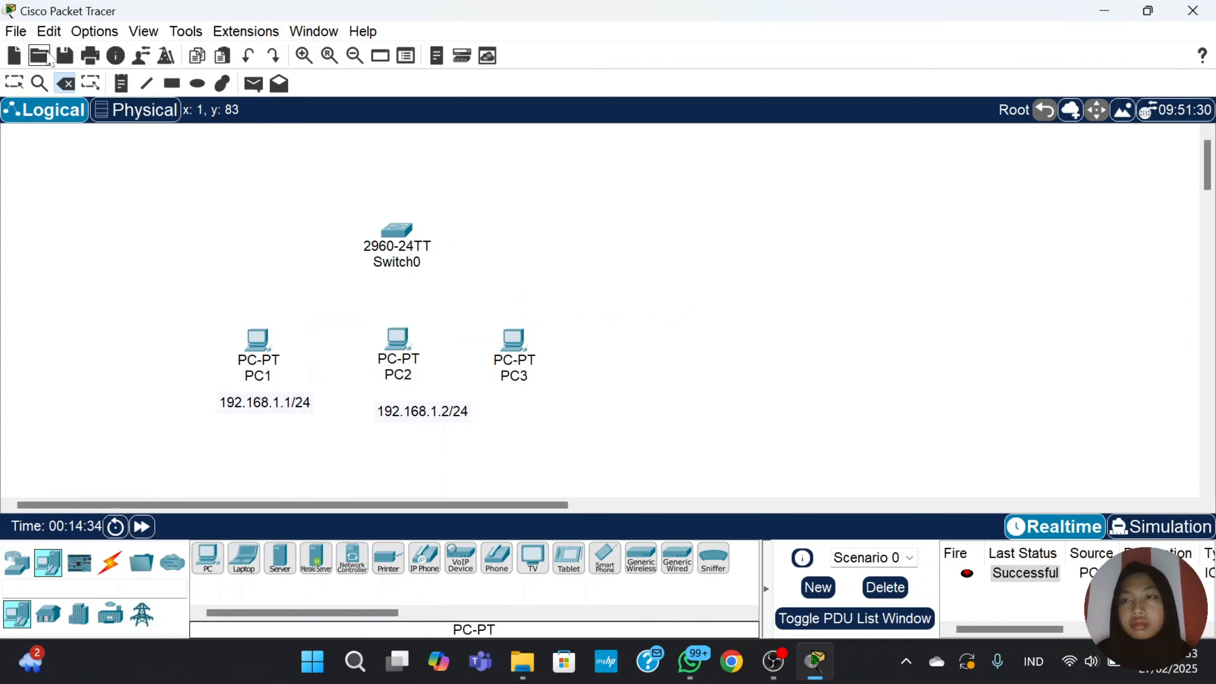
left_click(13, 82)
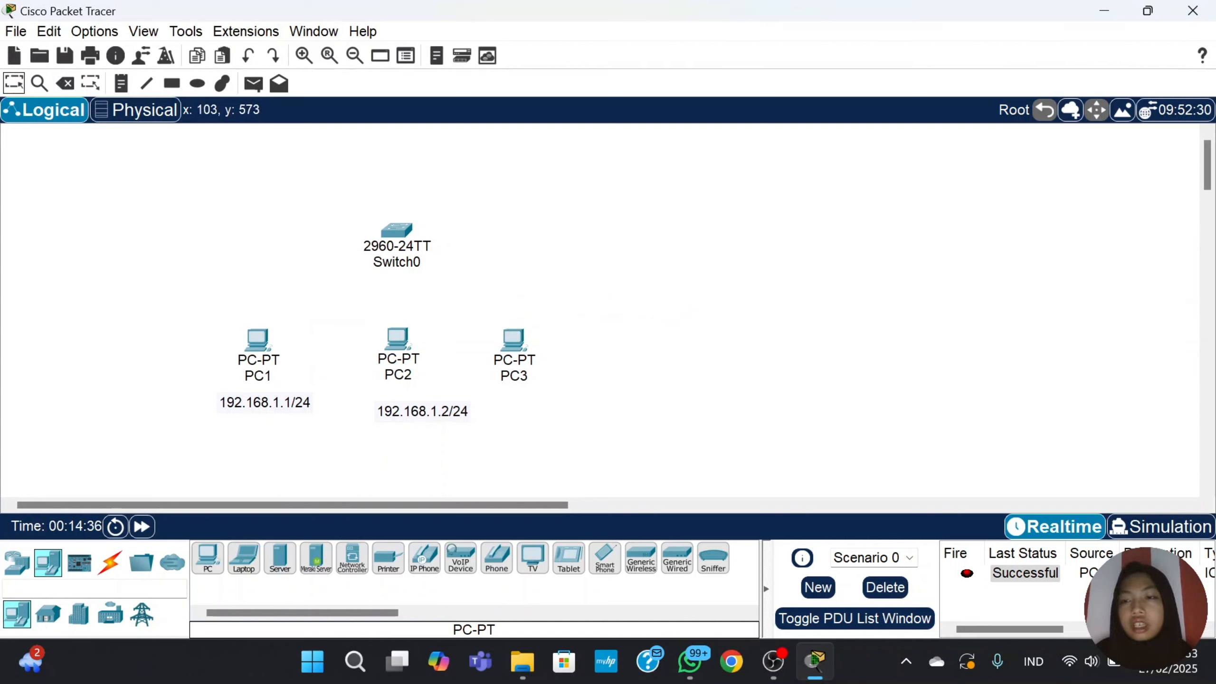
Cable PC1, PC2 and PC3 in that order to Switch0 using the automatically chosen connection type.
left_click(110, 563)
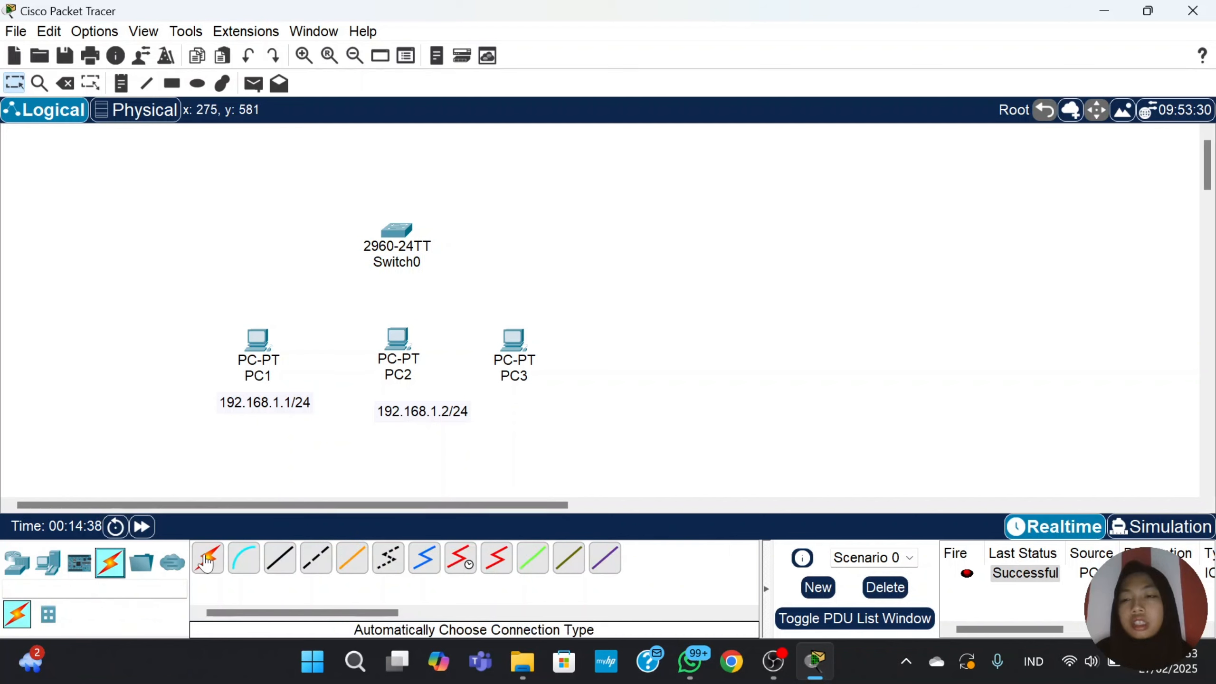
left_click(208, 558)
left_click(246, 352)
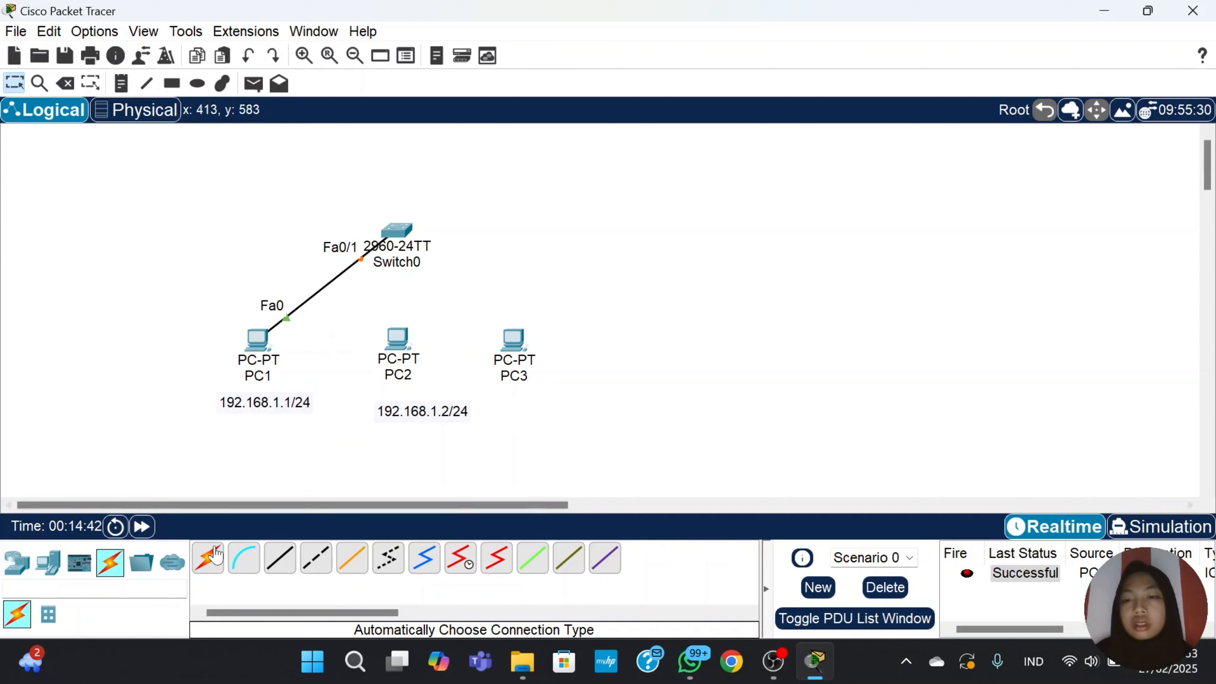
left_click(207, 560)
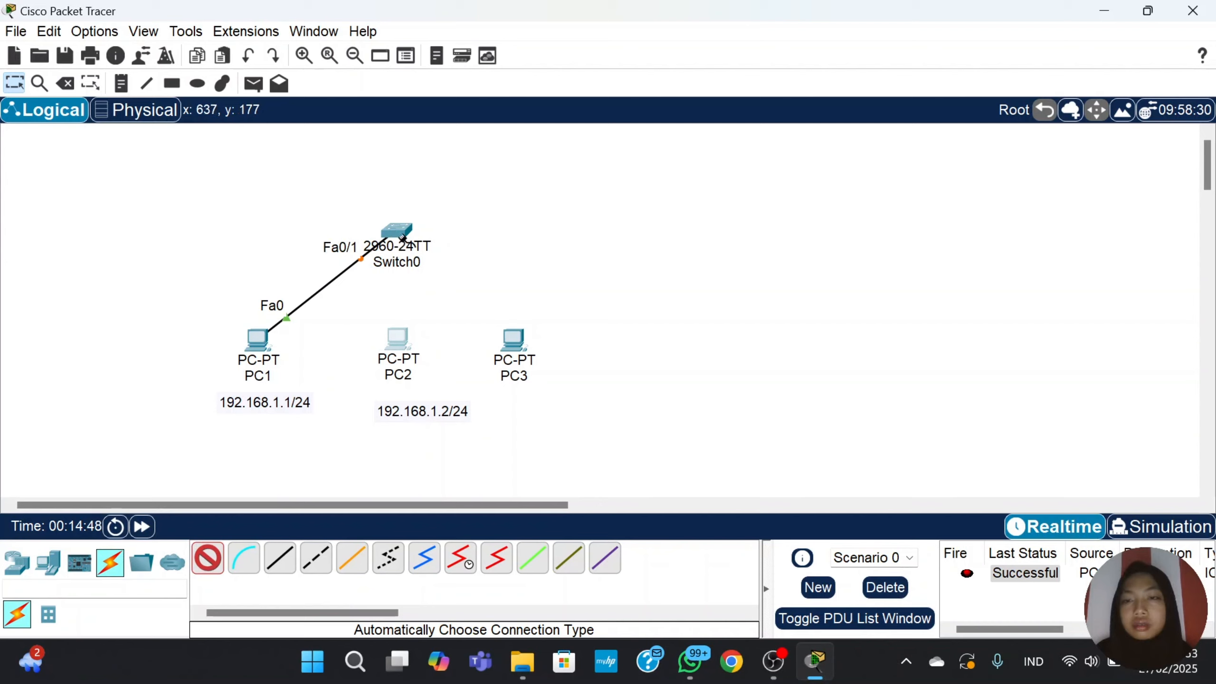
left_click(388, 326)
left_click(393, 236)
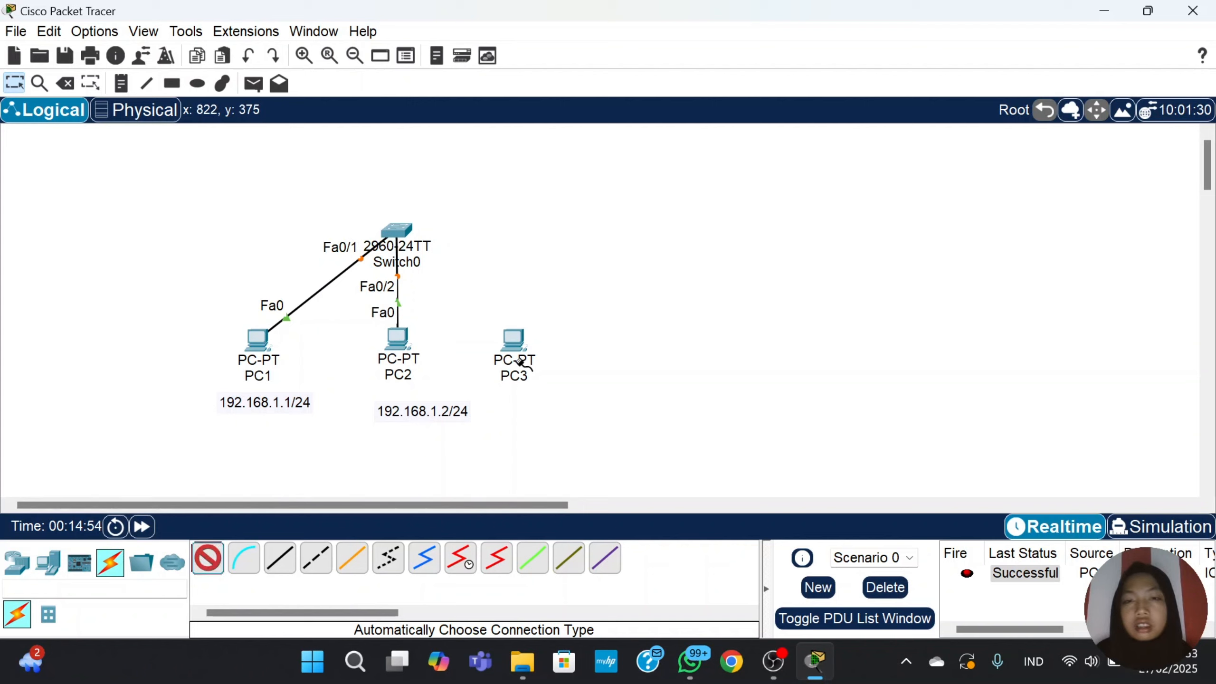
left_click(510, 343)
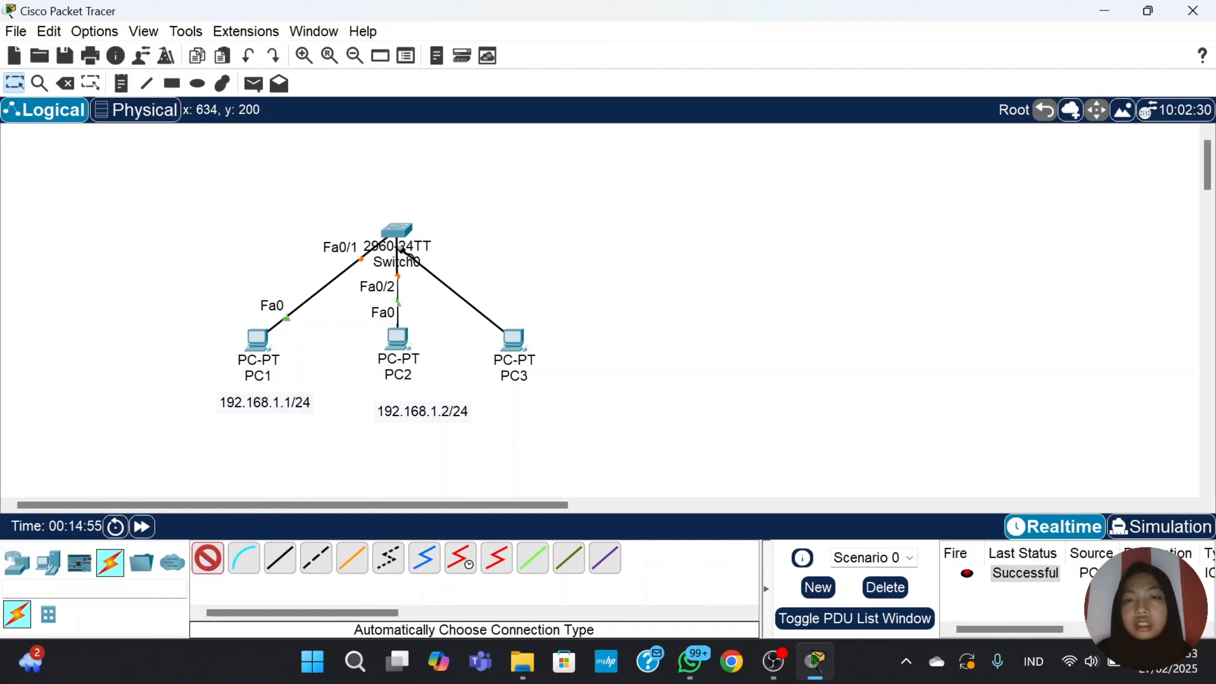
left_click(402, 235)
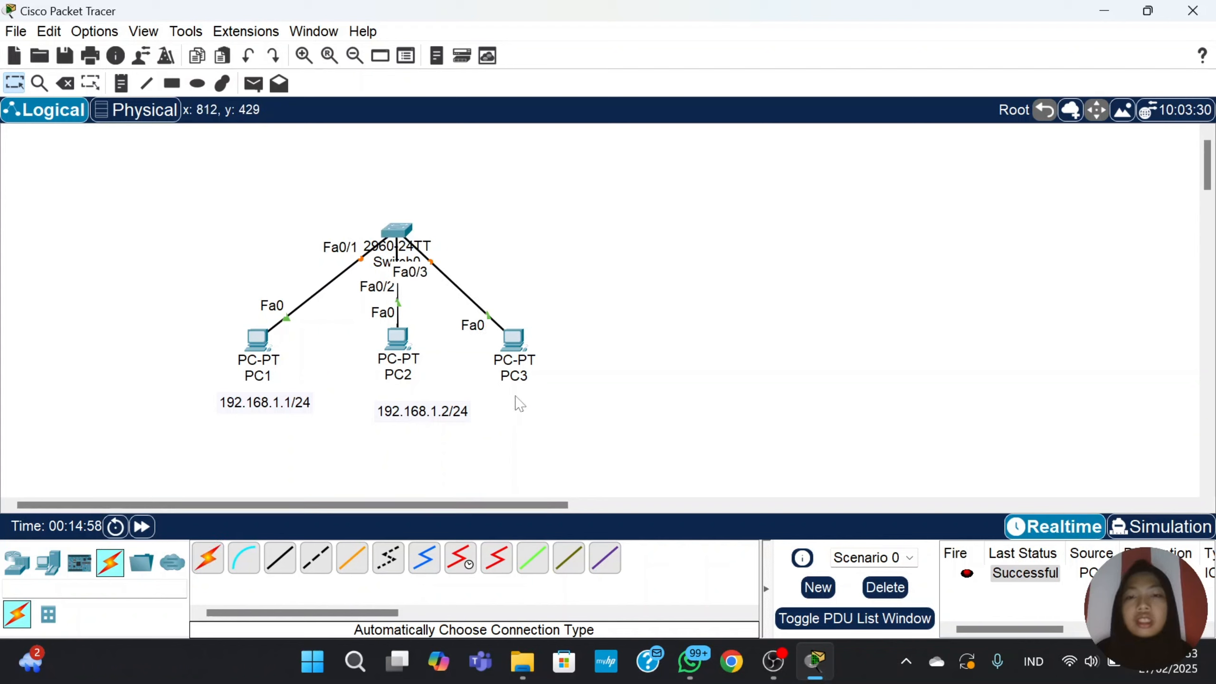
Reposition the address labels of PC2 and PC1 so that each sits centred beneath its device.
left_click_drag(432, 419, 415, 410)
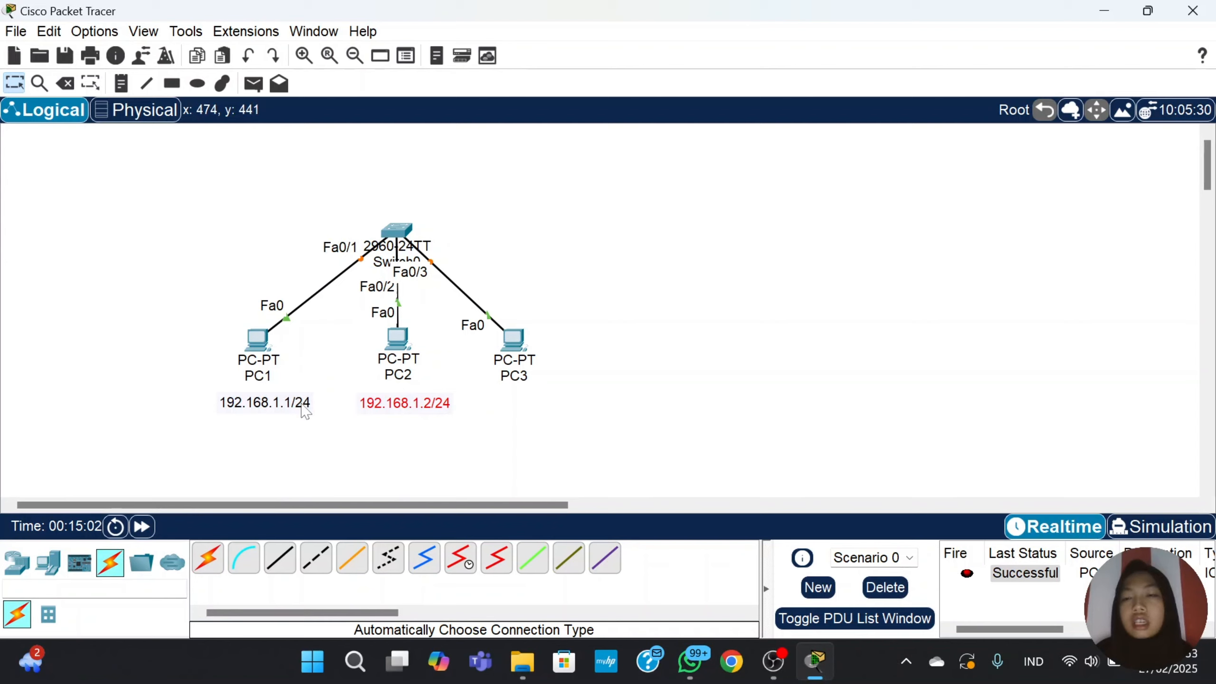
left_click_drag(304, 412, 294, 403)
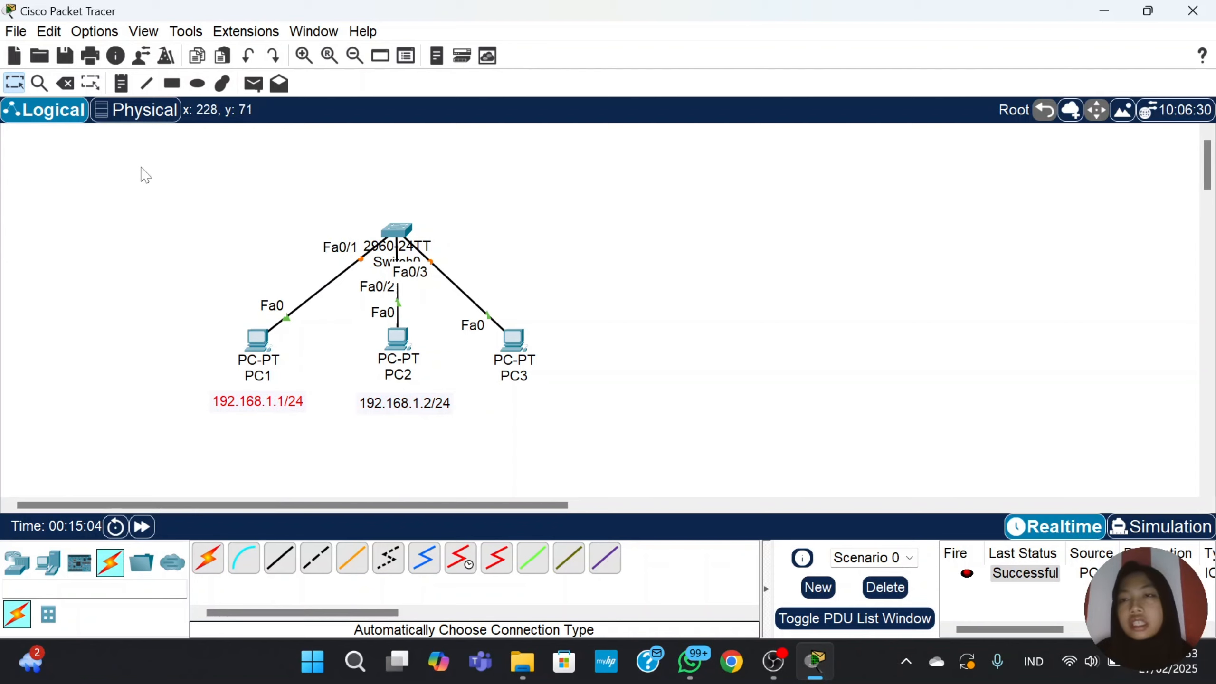
Add a 192.168.1.3/24 note below PC3, then shift PC3 and the note slightly so they line up.
left_click(125, 91)
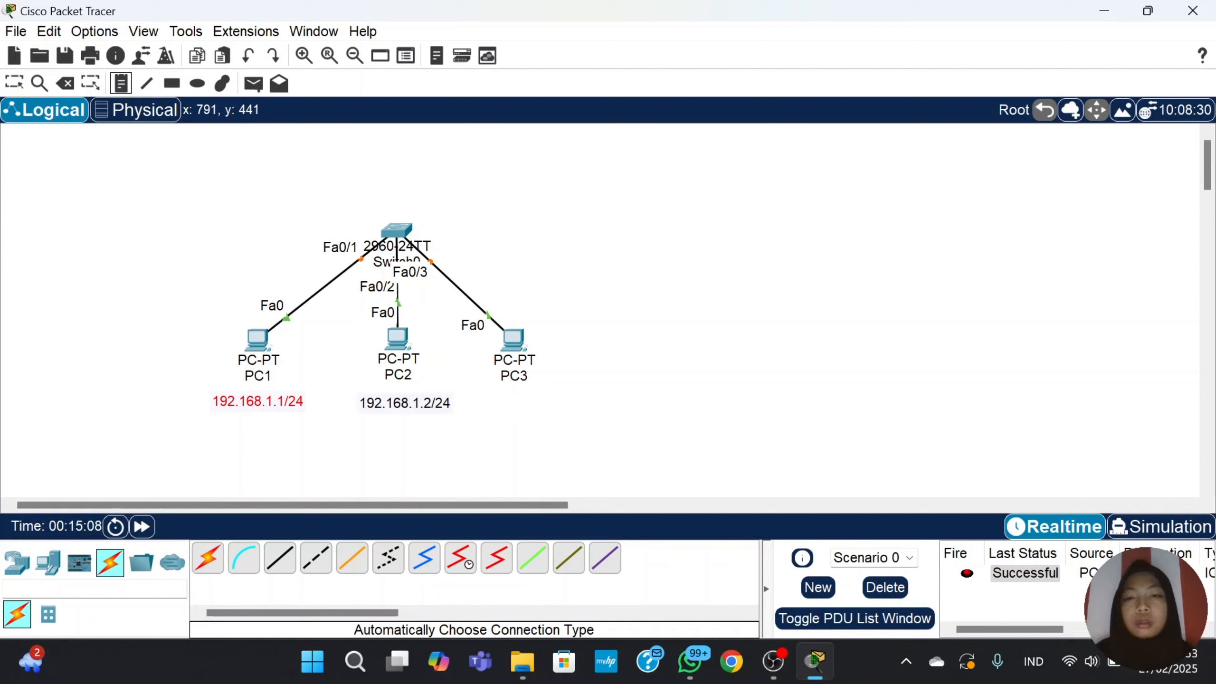
left_click(501, 403)
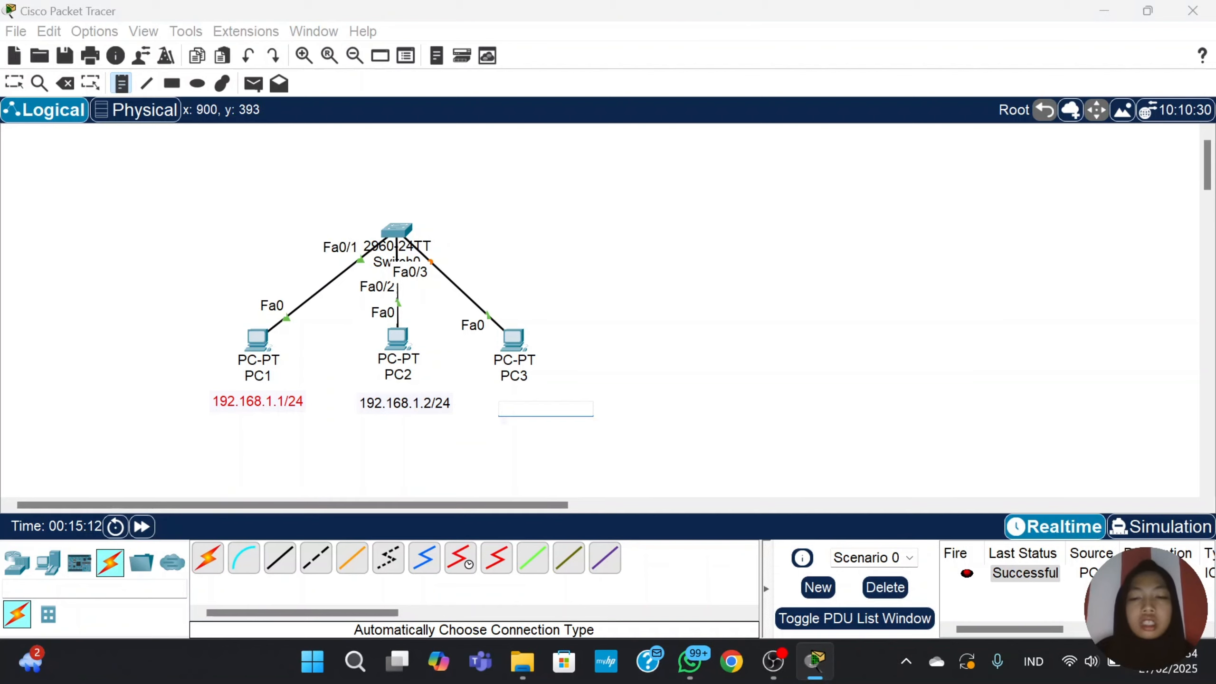
type("192.168")
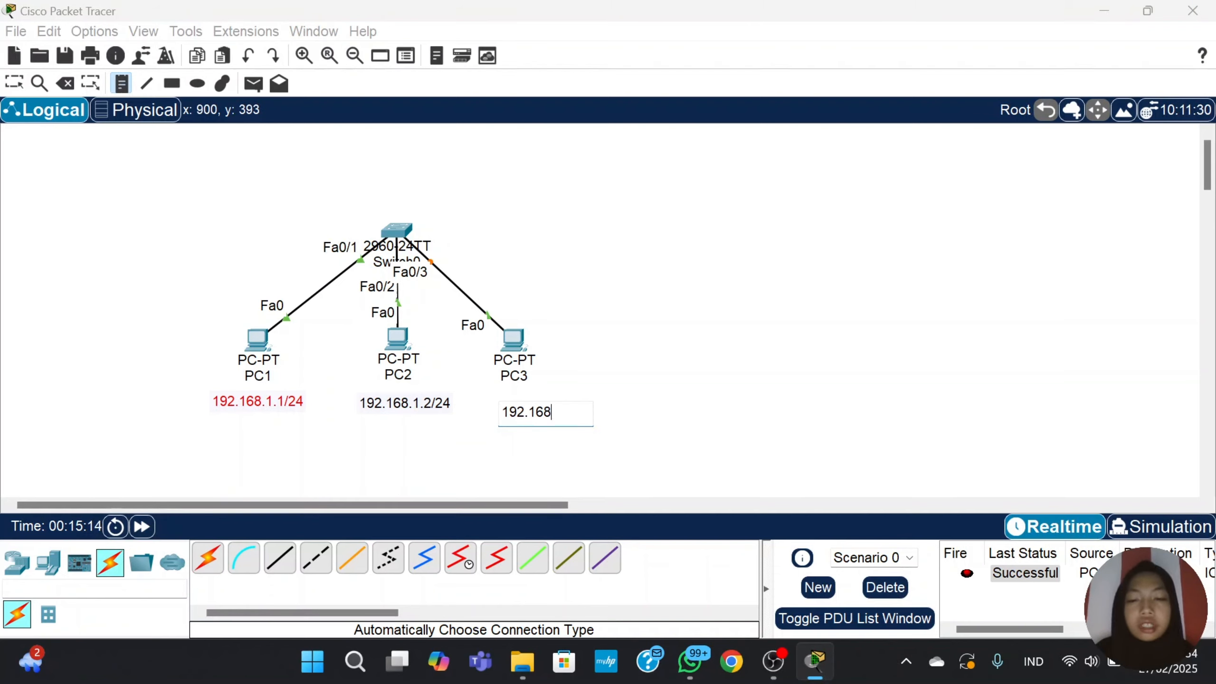
type(".1.3/")
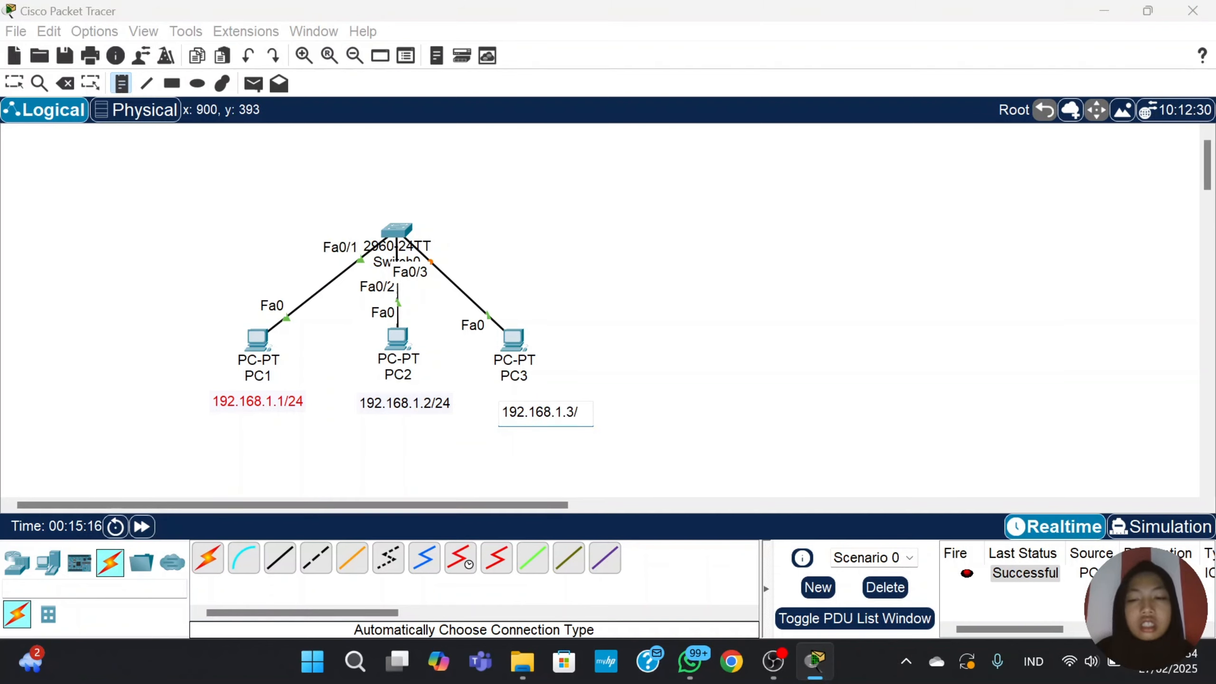
type("24")
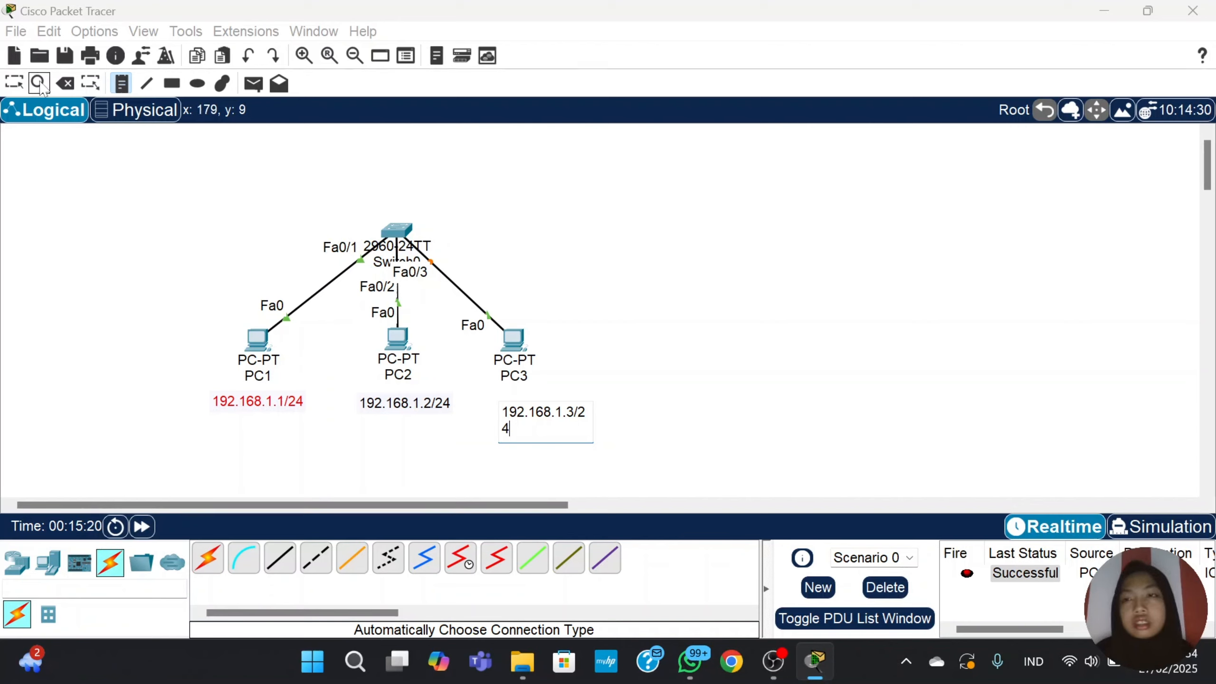
left_click(23, 87)
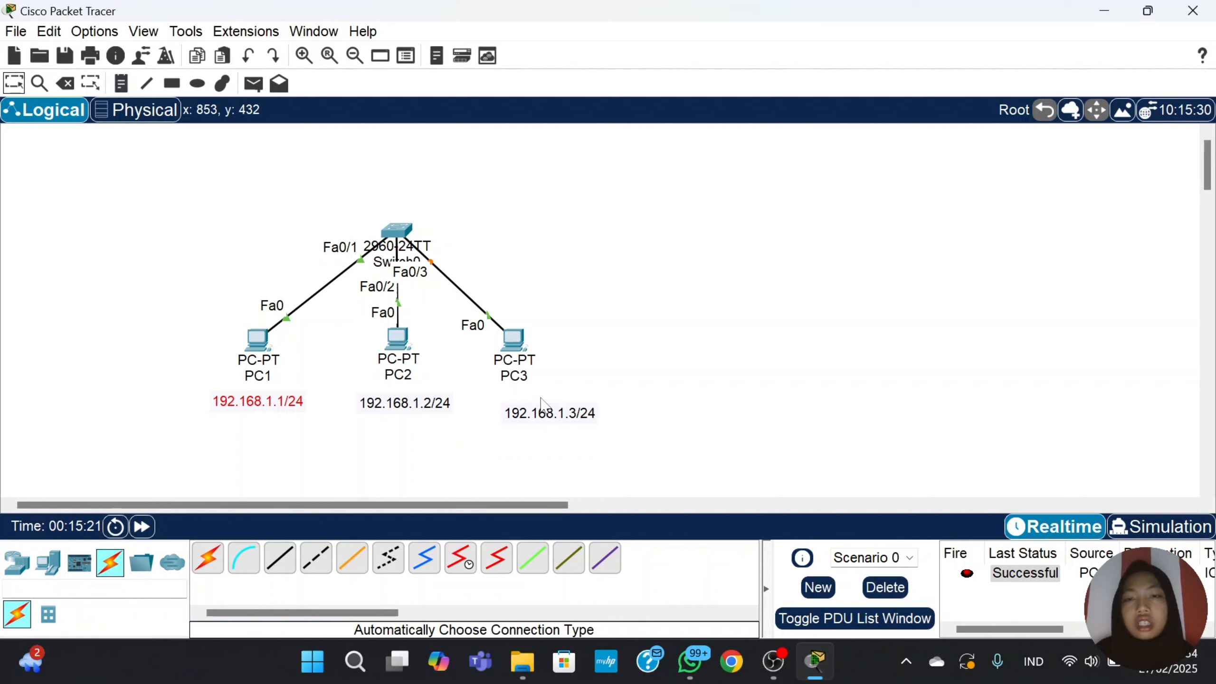
left_click_drag(500, 342, 514, 345)
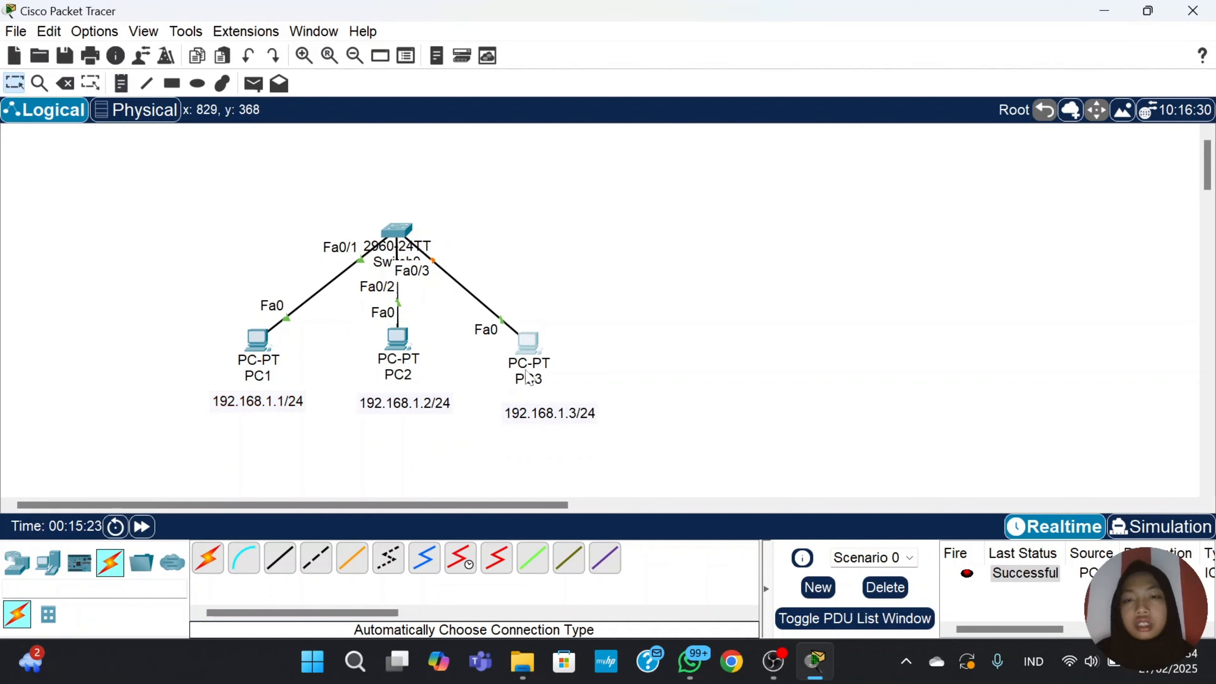
left_click_drag(529, 417, 520, 412)
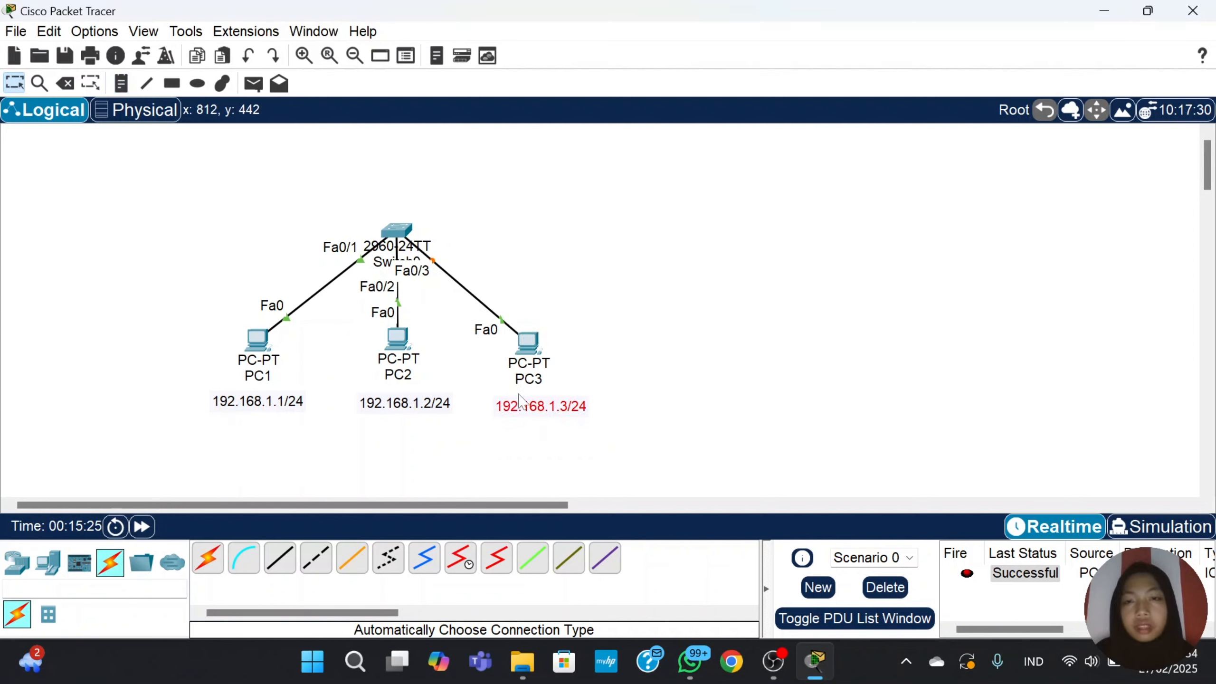
Set PC3's static IPv4 address to 192.168.1.3 with subnet mask 255.255.255.0 in its IP Configuration.
left_click(528, 343)
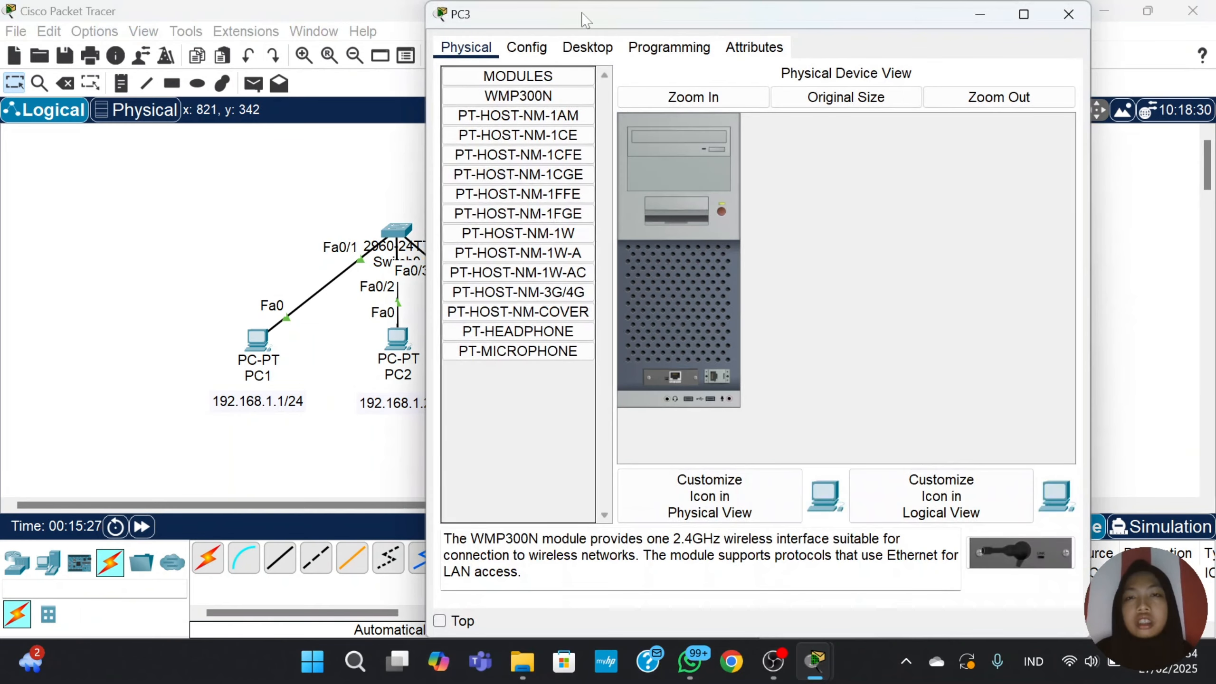
left_click(587, 47)
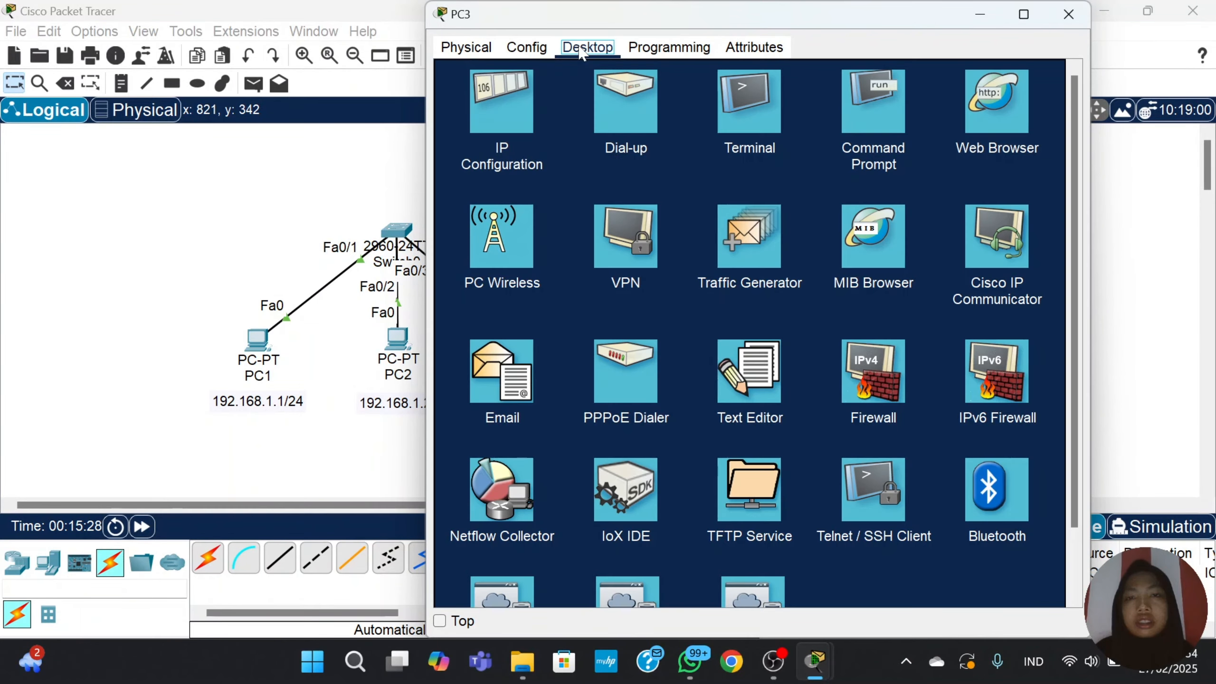
left_click(511, 115)
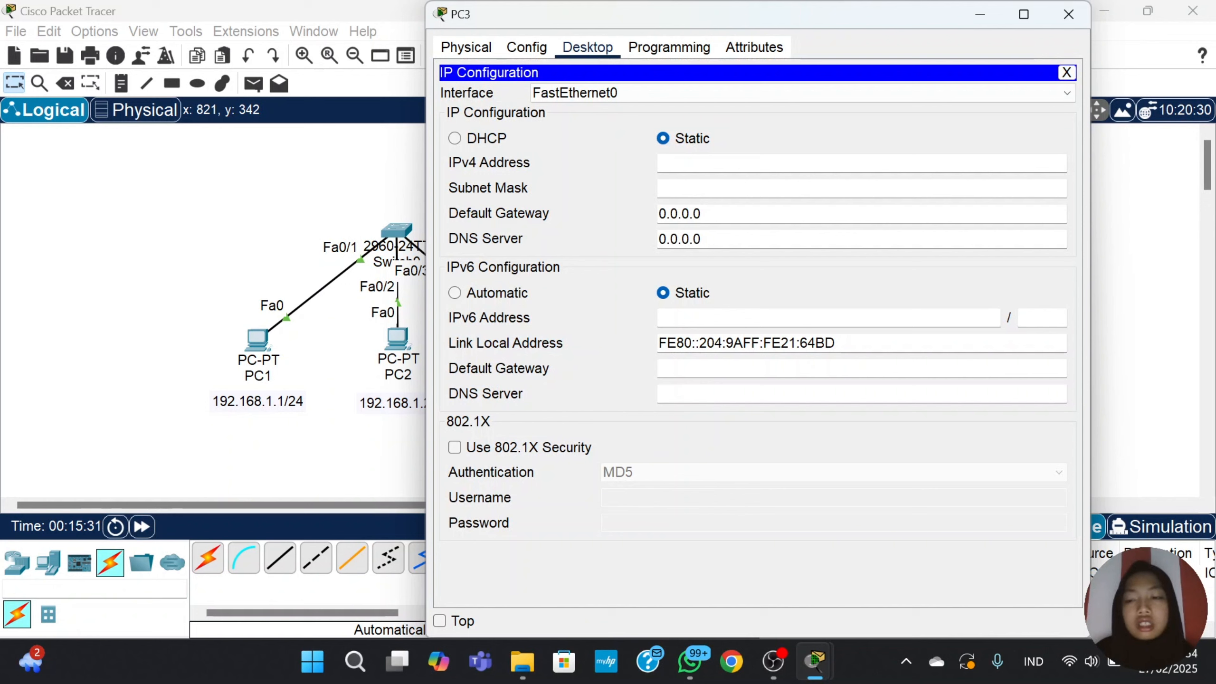
type("192.168.1.3")
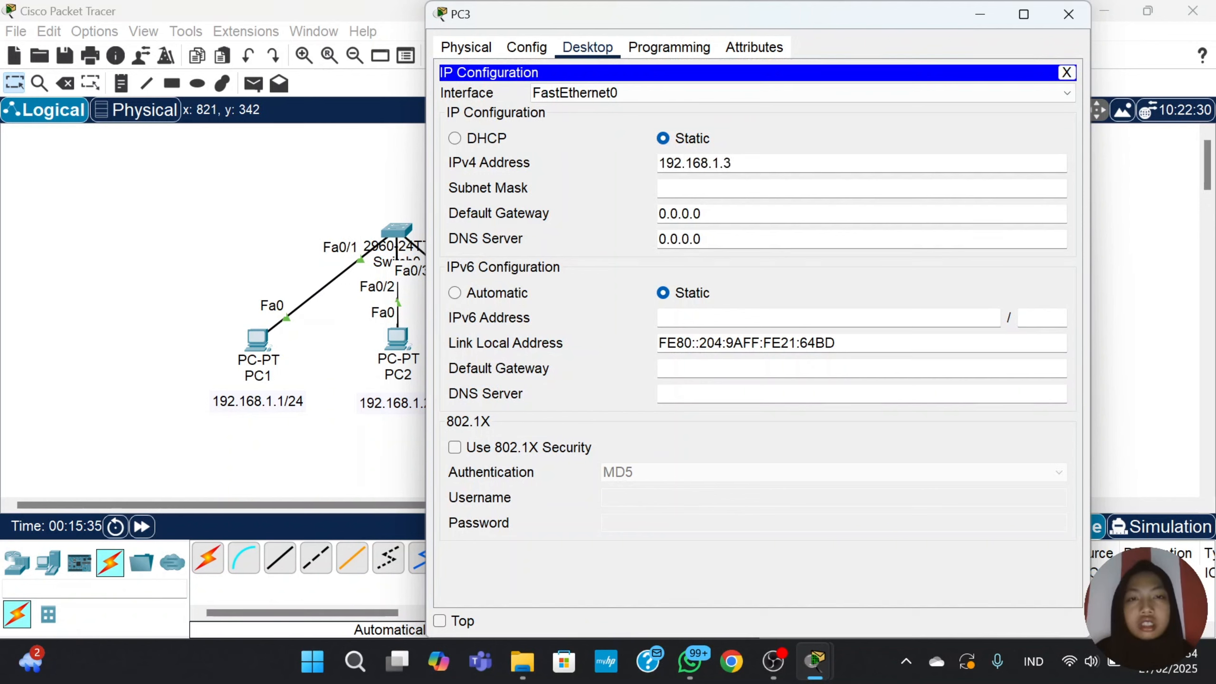
key("Return")
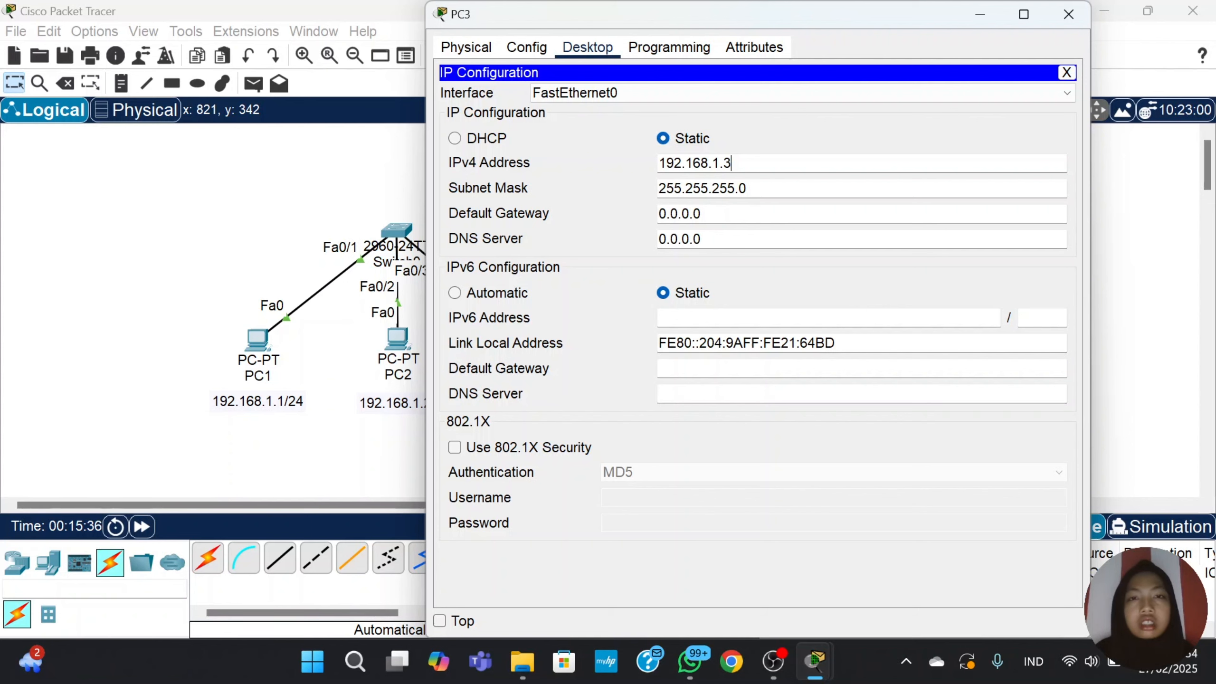
Close PC3's configuration and move PC2 slightly lower so it lines up with PC1 and PC3.
left_click(1069, 14)
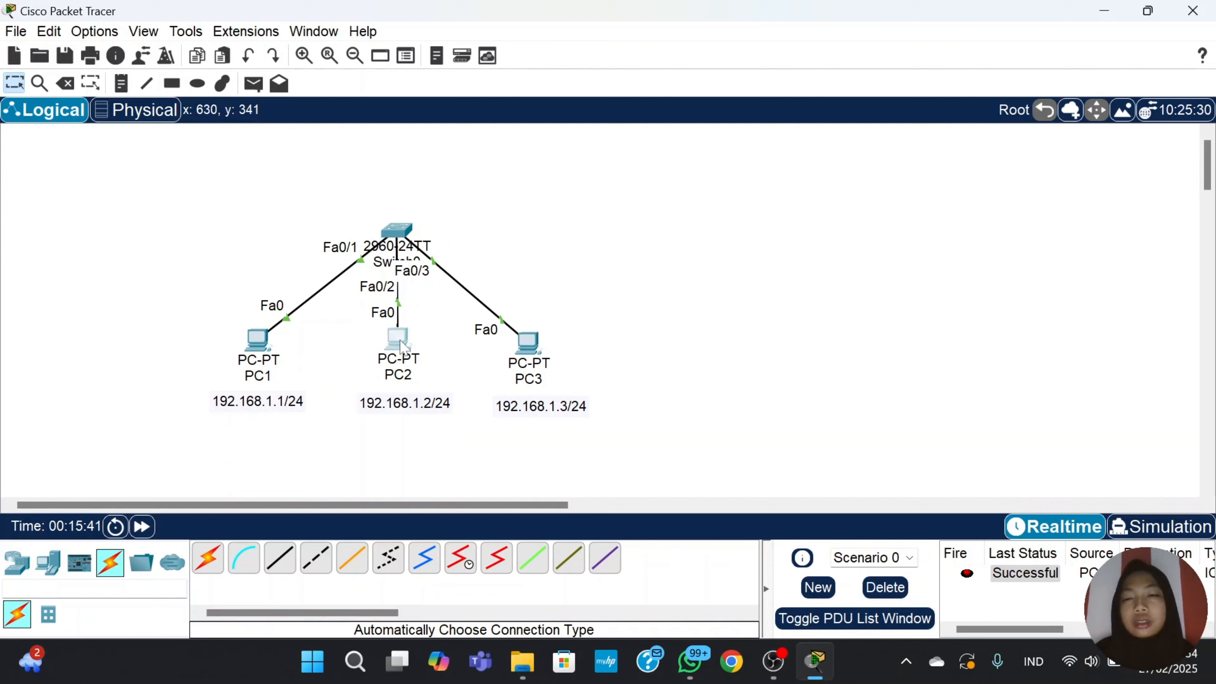
left_click_drag(404, 347, 402, 355)
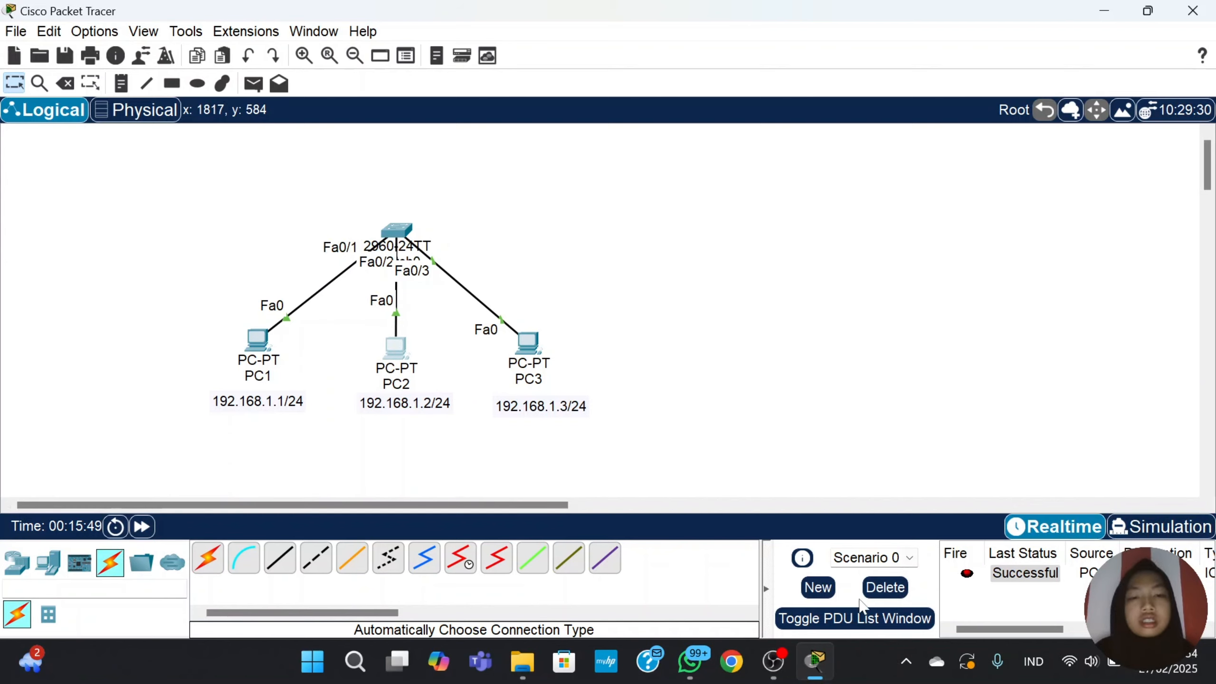
Delete the previous PDU scenario and add a simple PDU from PC1 to PC3 in Simulation mode.
left_click(879, 596)
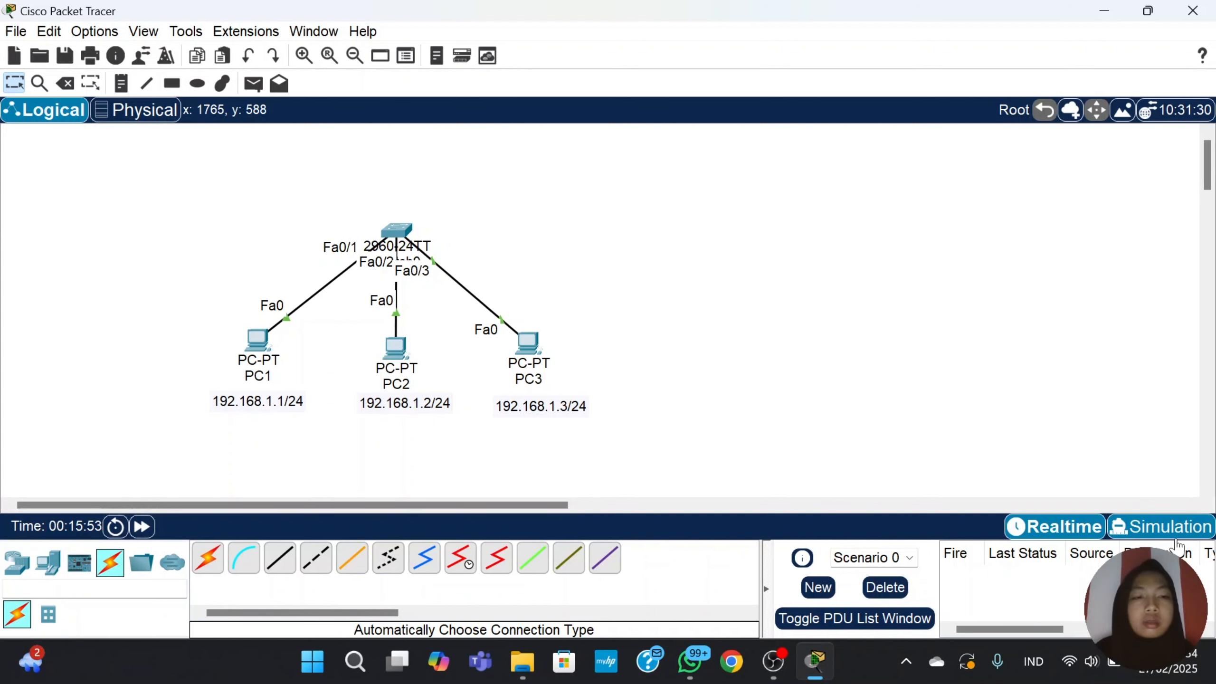
left_click(1160, 526)
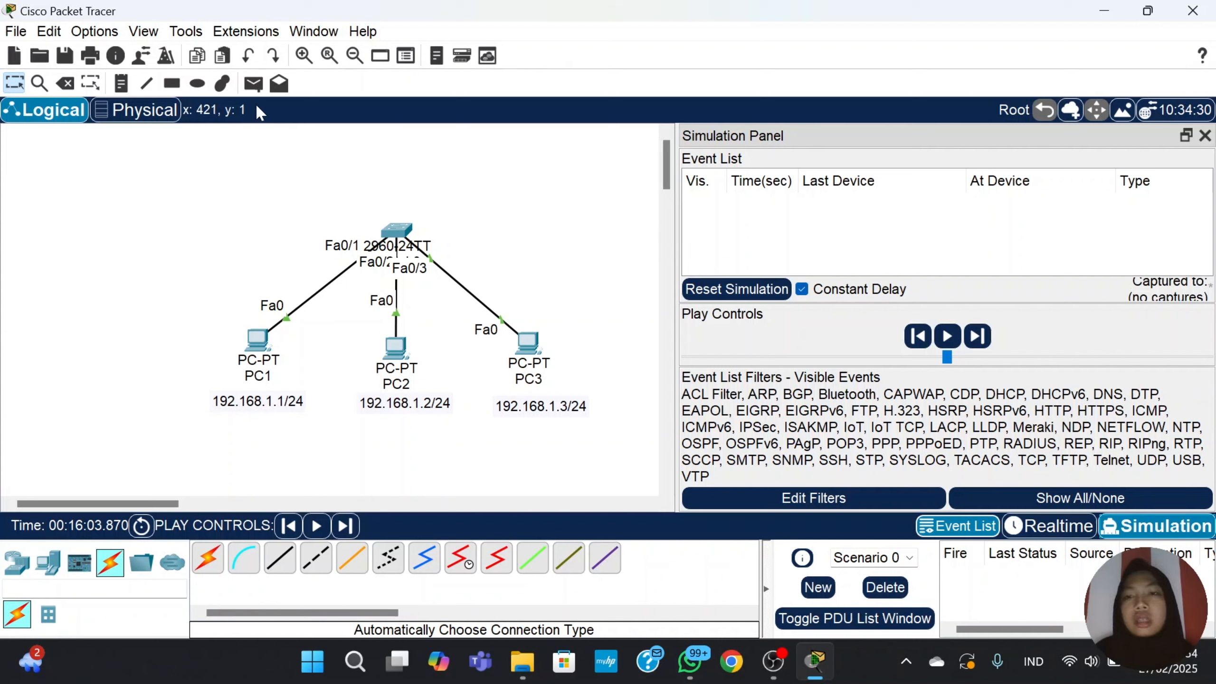
left_click(253, 83)
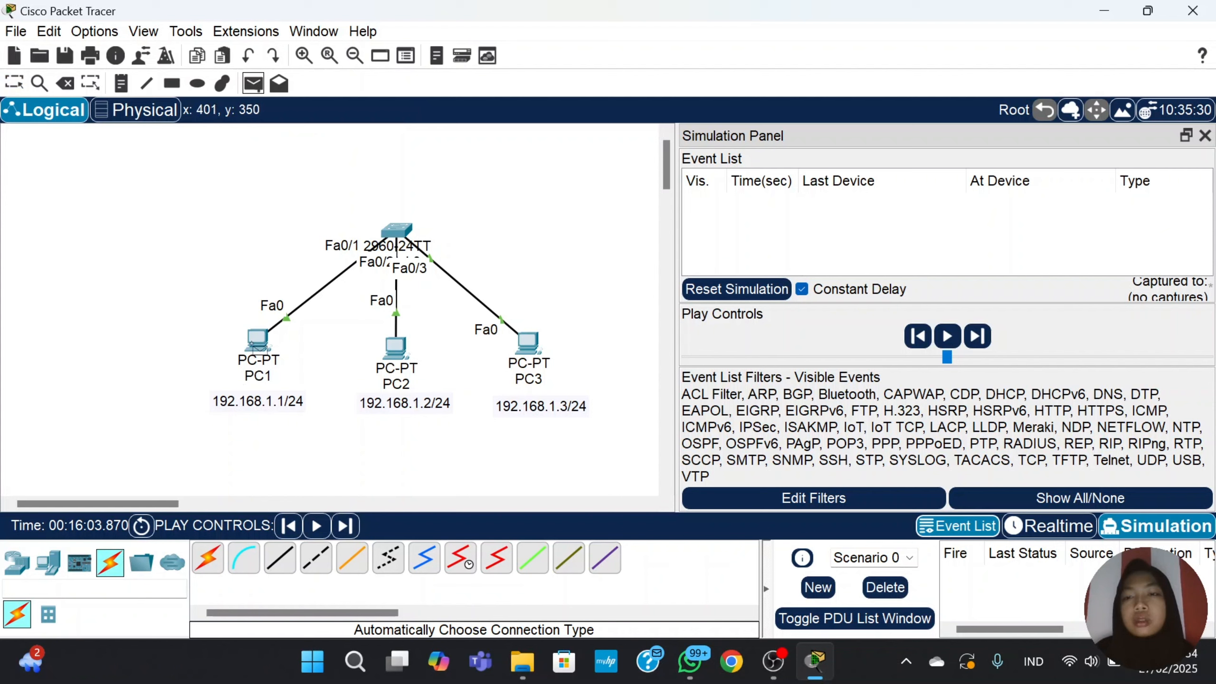
left_click(253, 343)
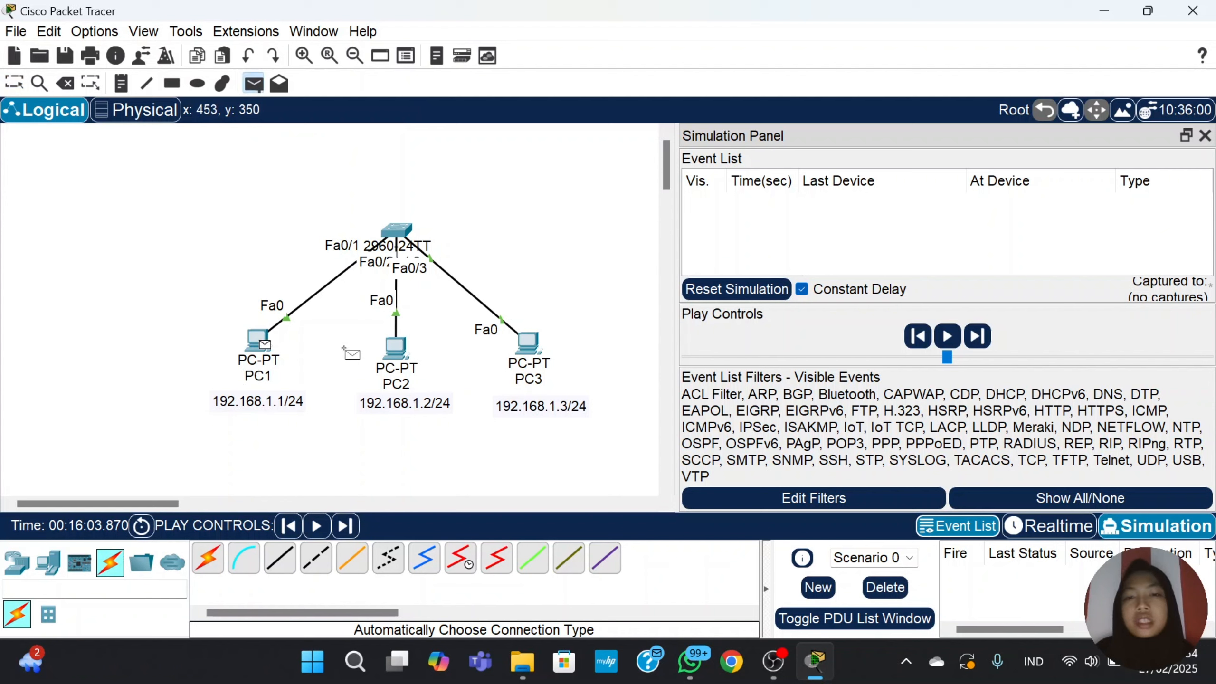
left_click(528, 348)
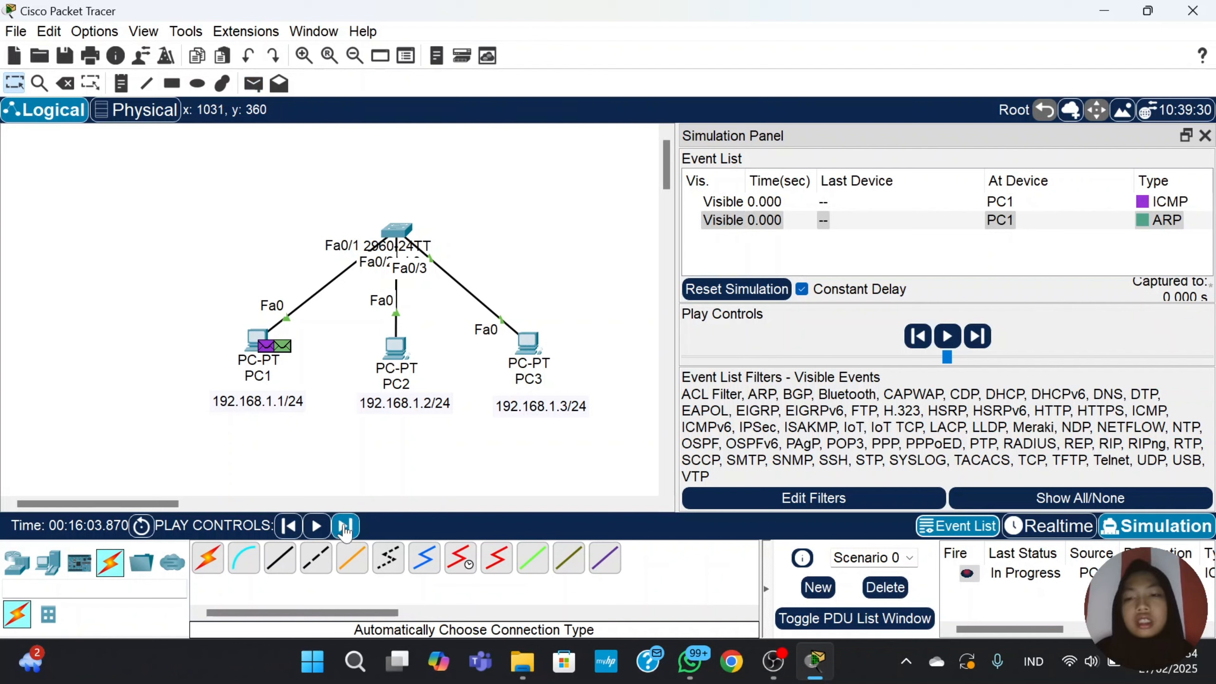
Step the simulation forward through the ARP request to PC2 and PC3 and the ARP reply back to PC1, inspecting the packet at PC2.
left_click(345, 526)
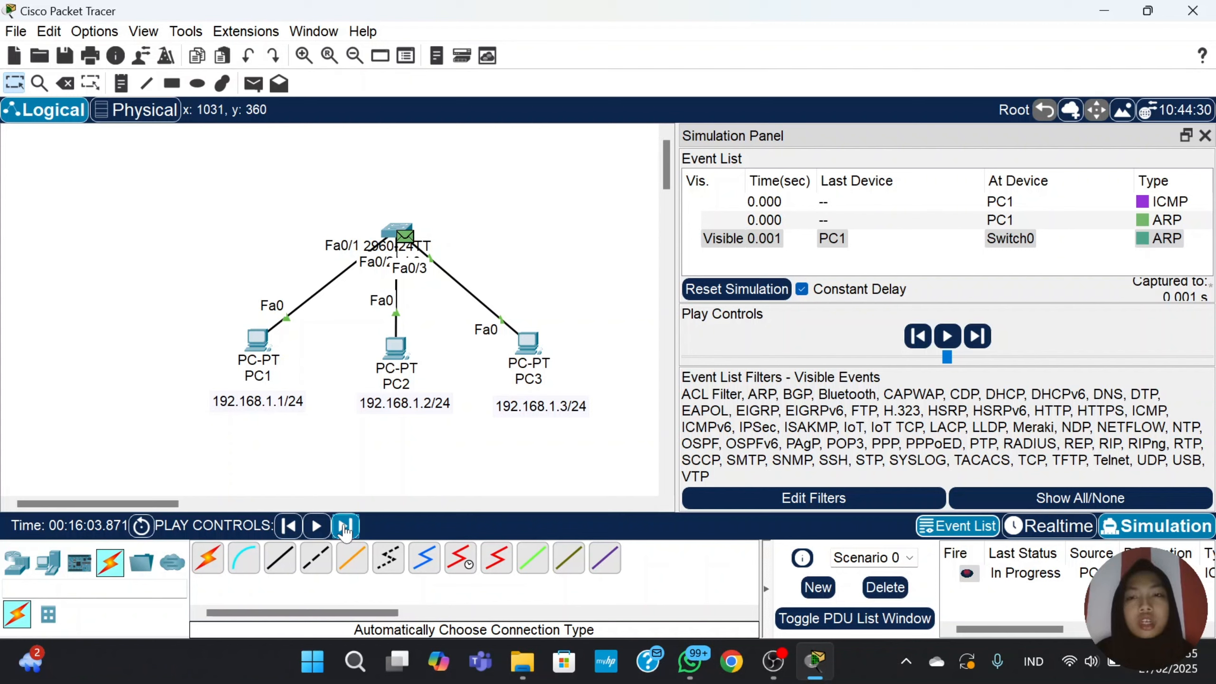
left_click(345, 527)
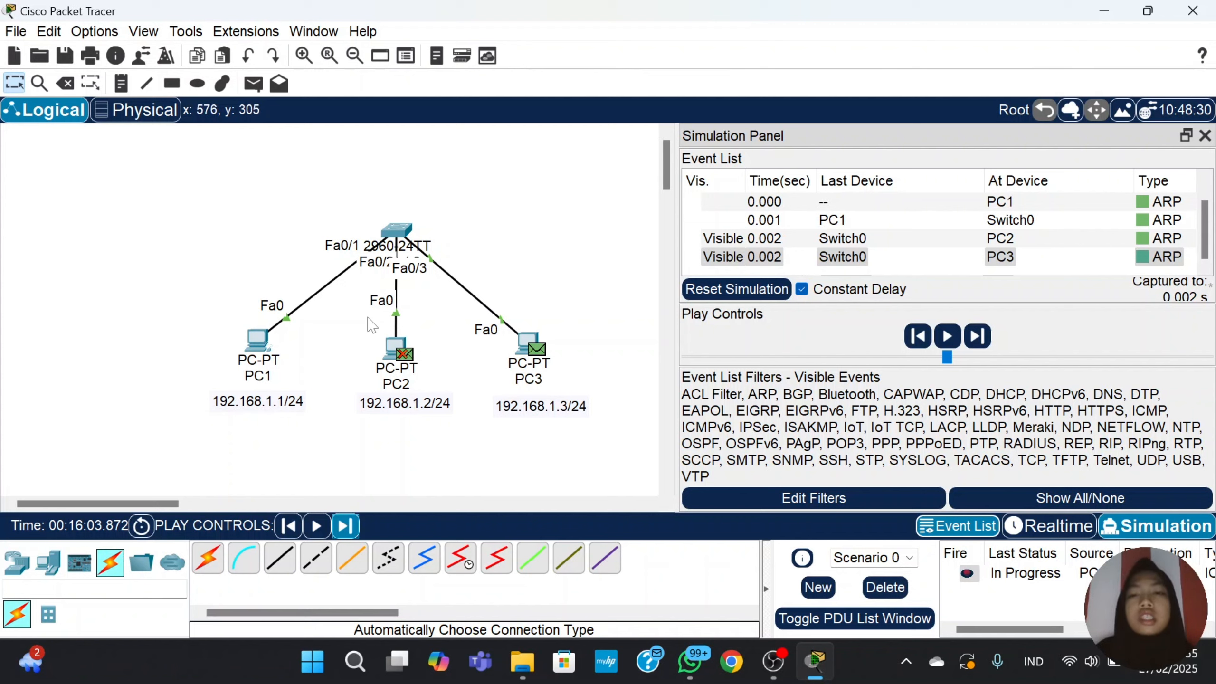
left_click_drag(365, 314, 582, 415)
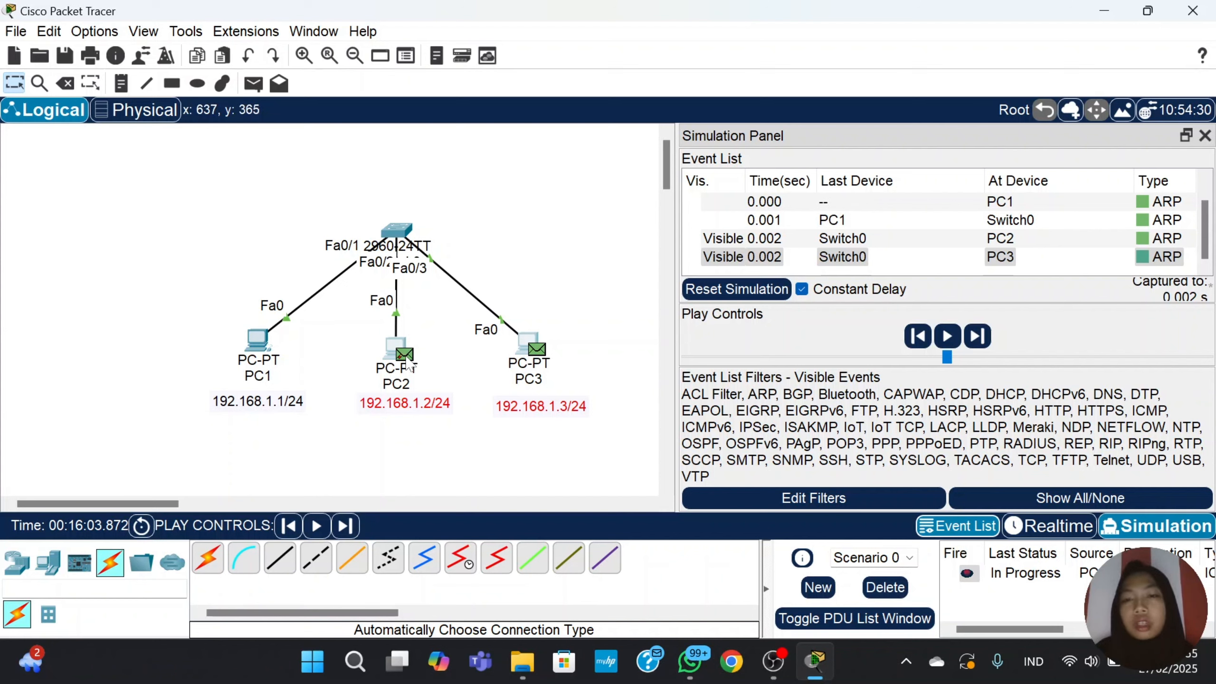
mouse_move(411, 365)
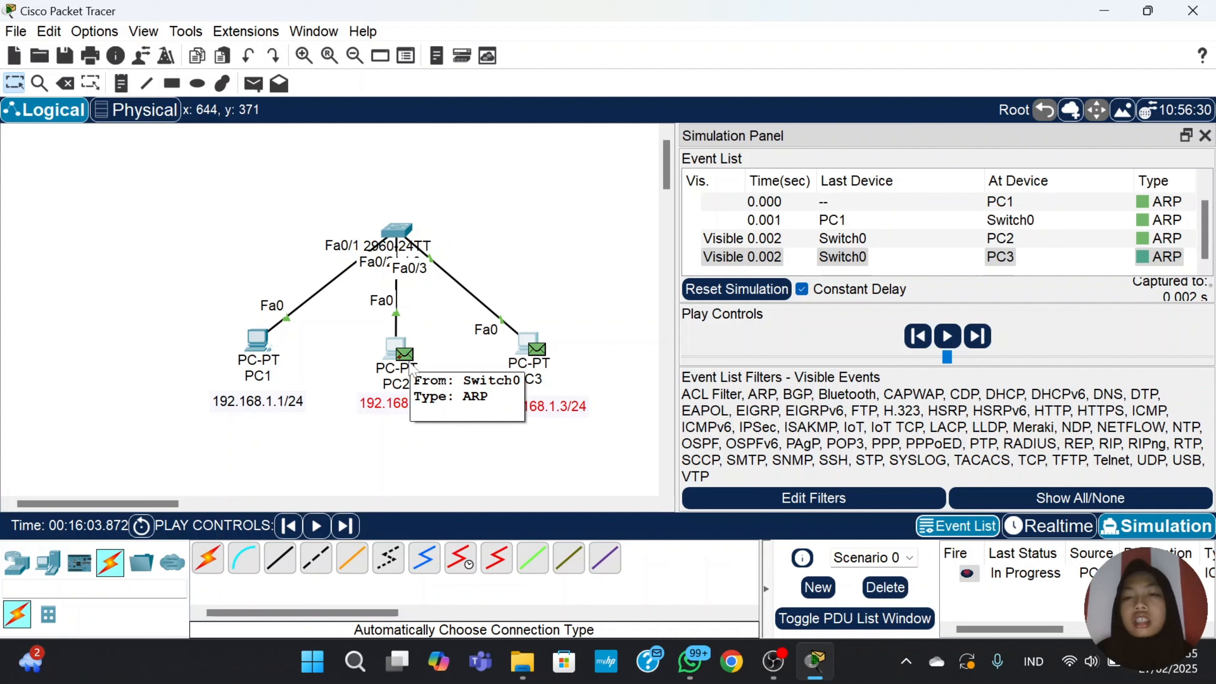
left_click(345, 527)
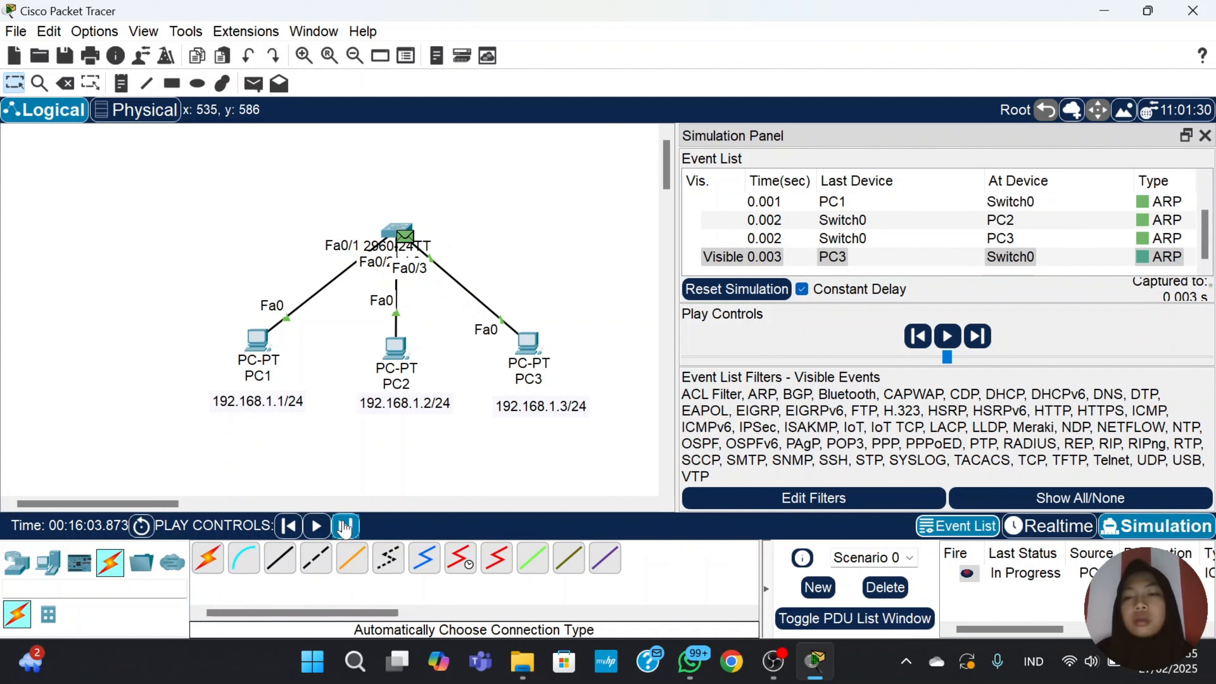
left_click(345, 527)
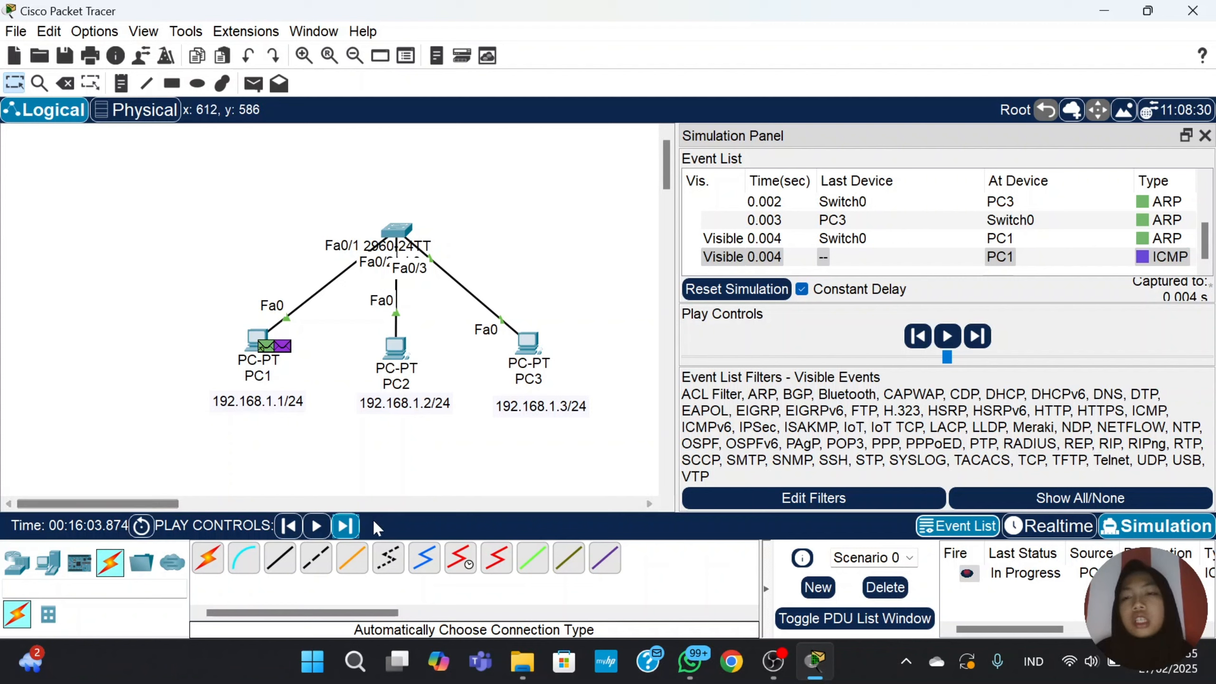
Step the ICMP packet from PC1 to PC3 and back through Switch0, check its status, and return to Realtime mode.
left_click(344, 528)
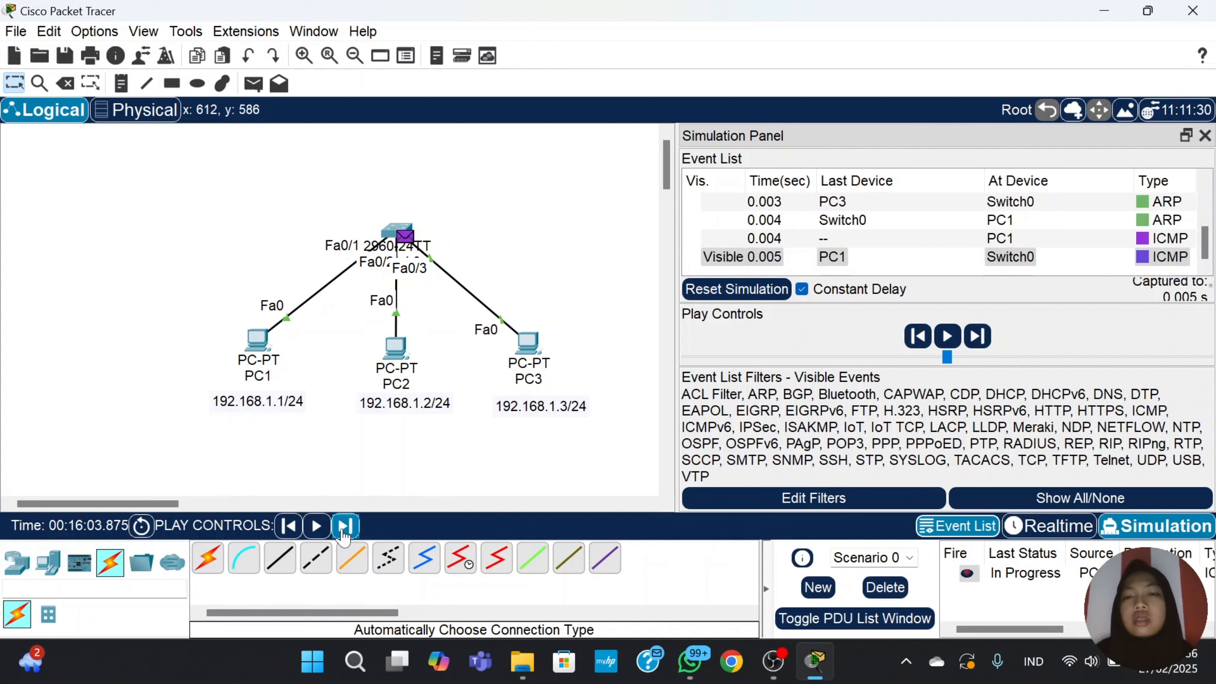
left_click(344, 529)
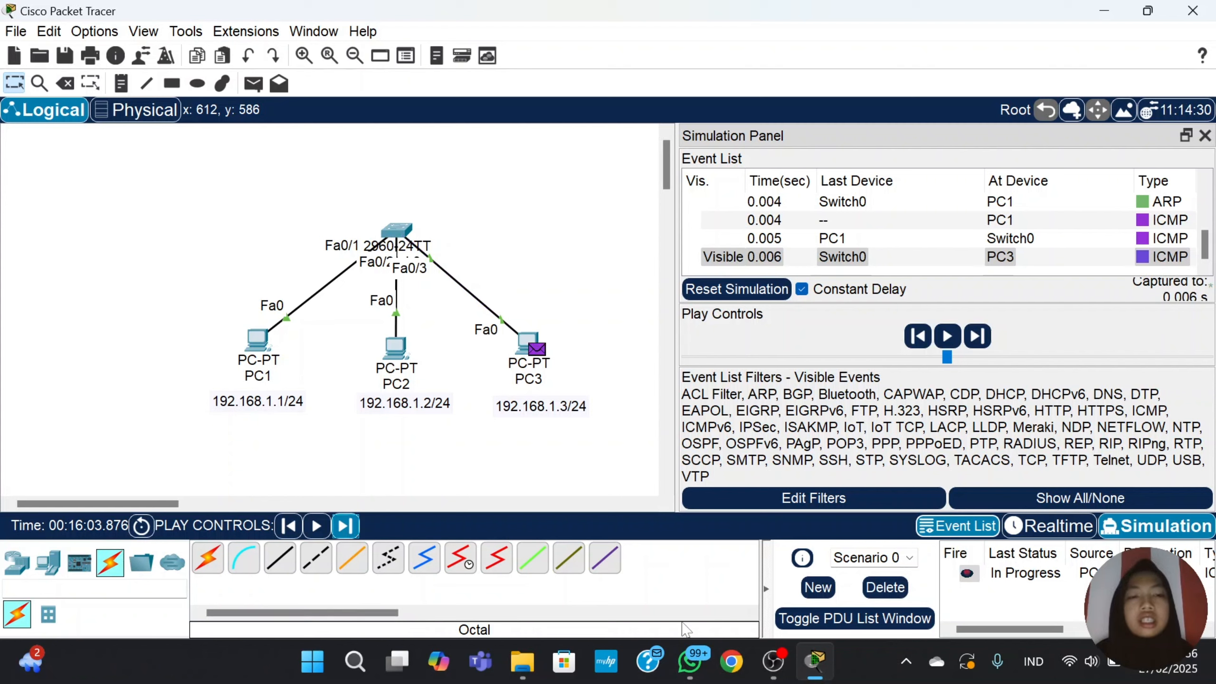
left_click(344, 527)
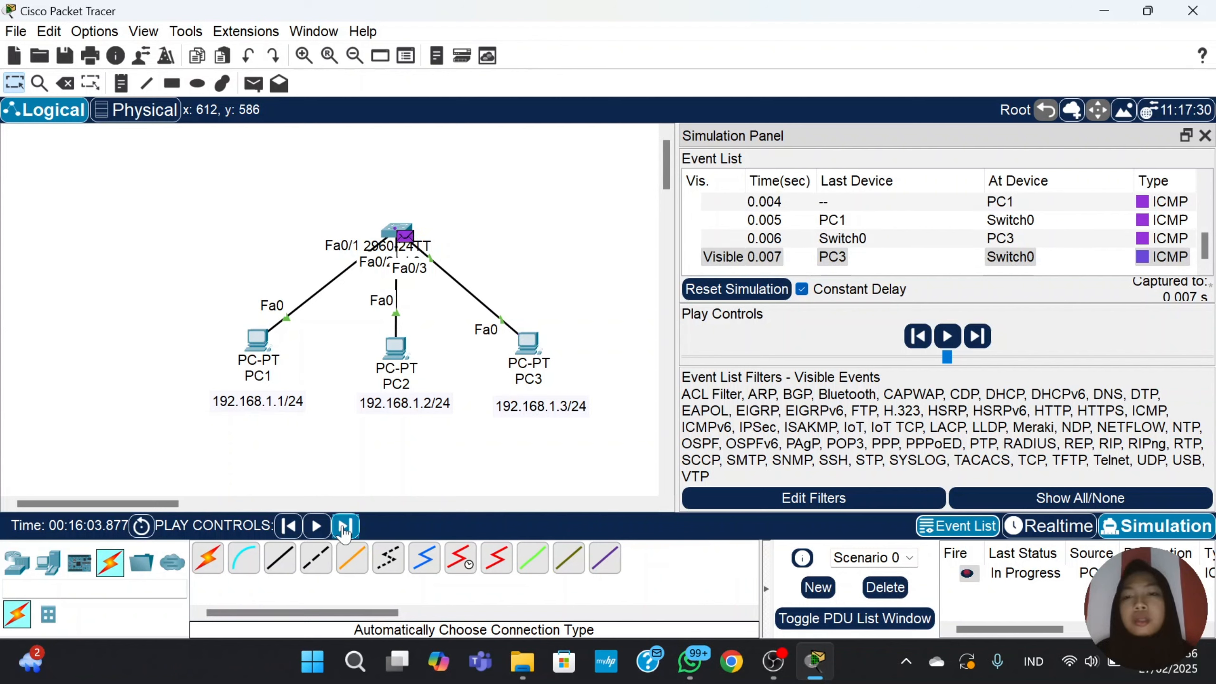
left_click(344, 526)
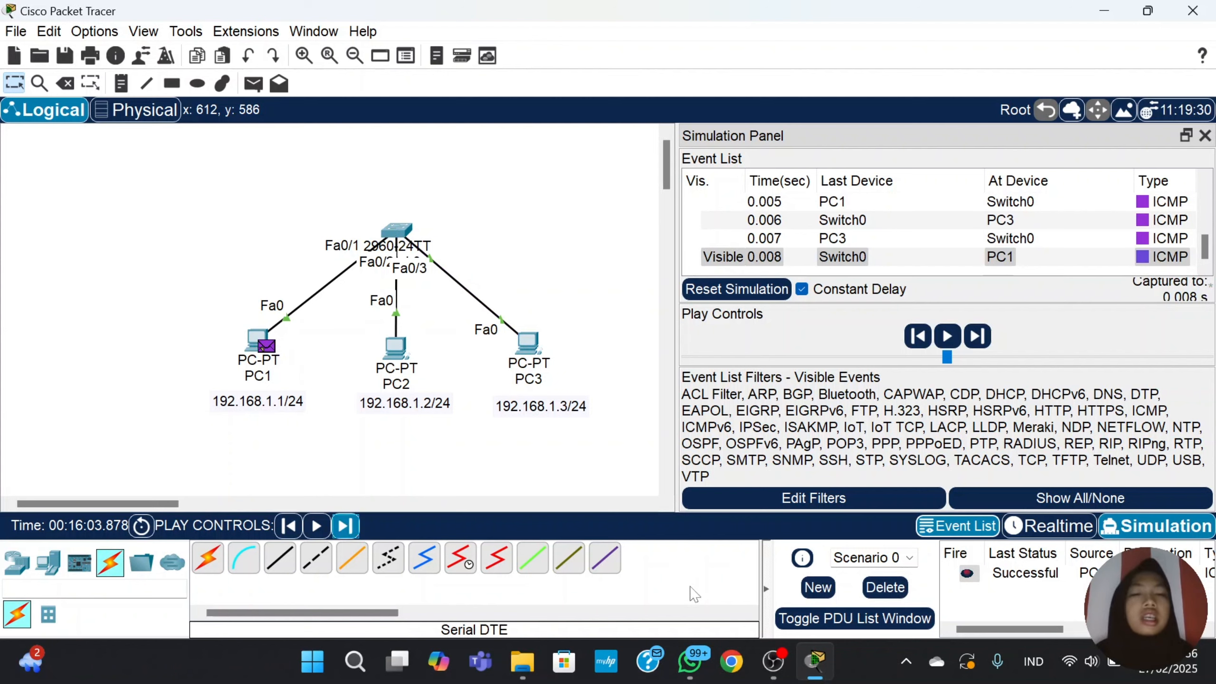
left_click(995, 576)
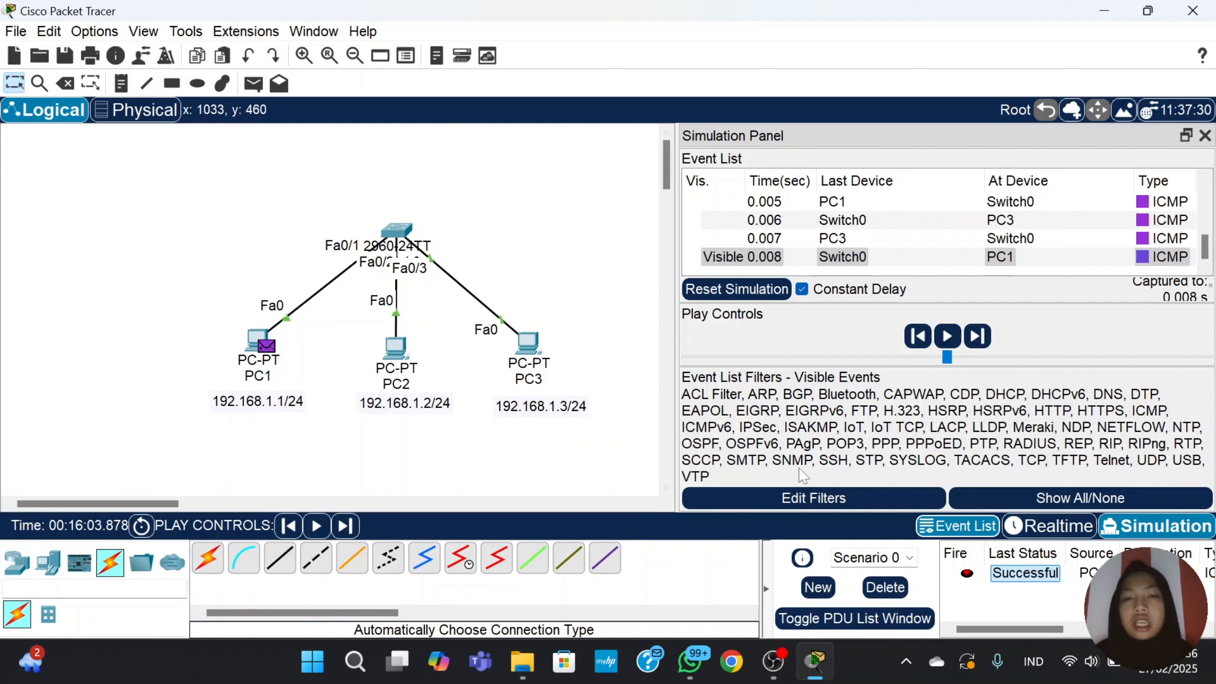
left_click(1076, 528)
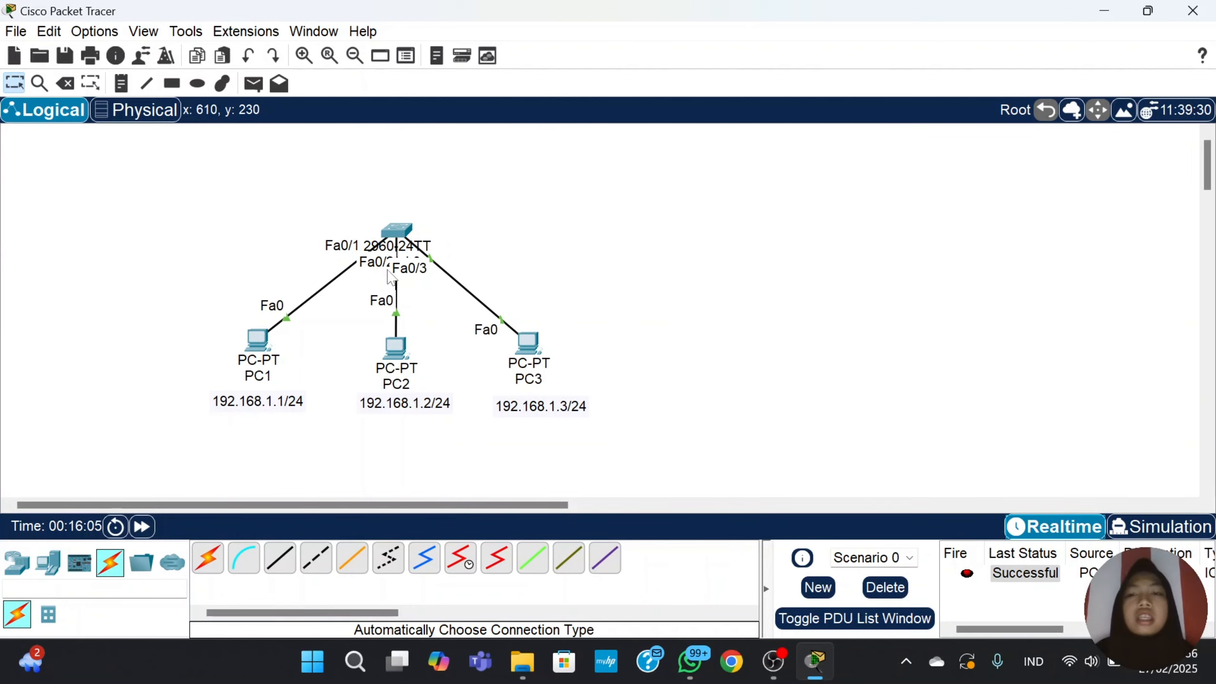
Run arp -a in PC1's Command Prompt, highlight the new entry's IP and physical addresses, and minimize the PC1 window.
left_click(265, 341)
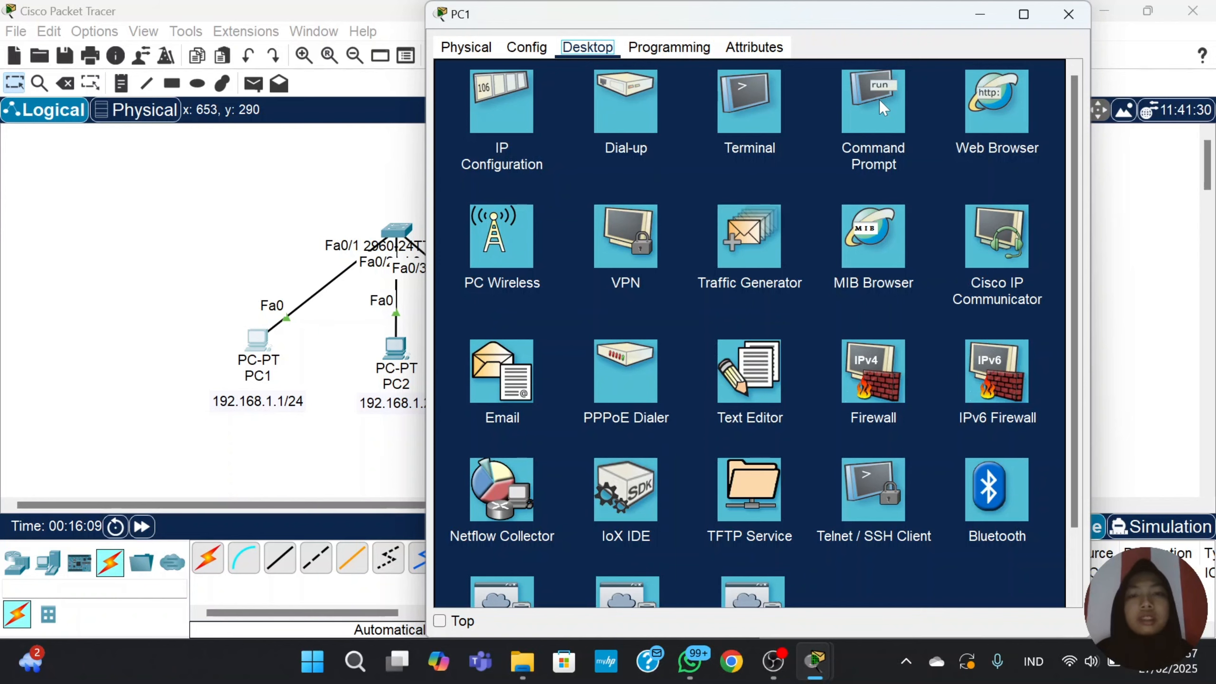
left_click(880, 99)
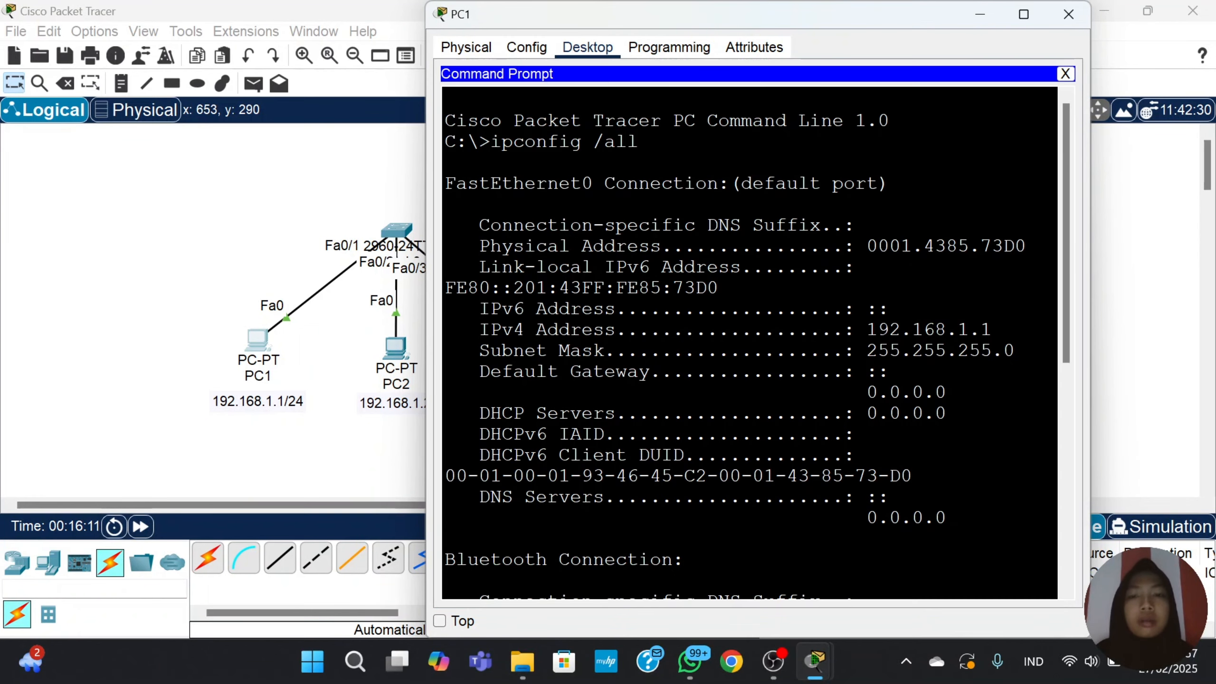
scroll(749, 343, "down", 7)
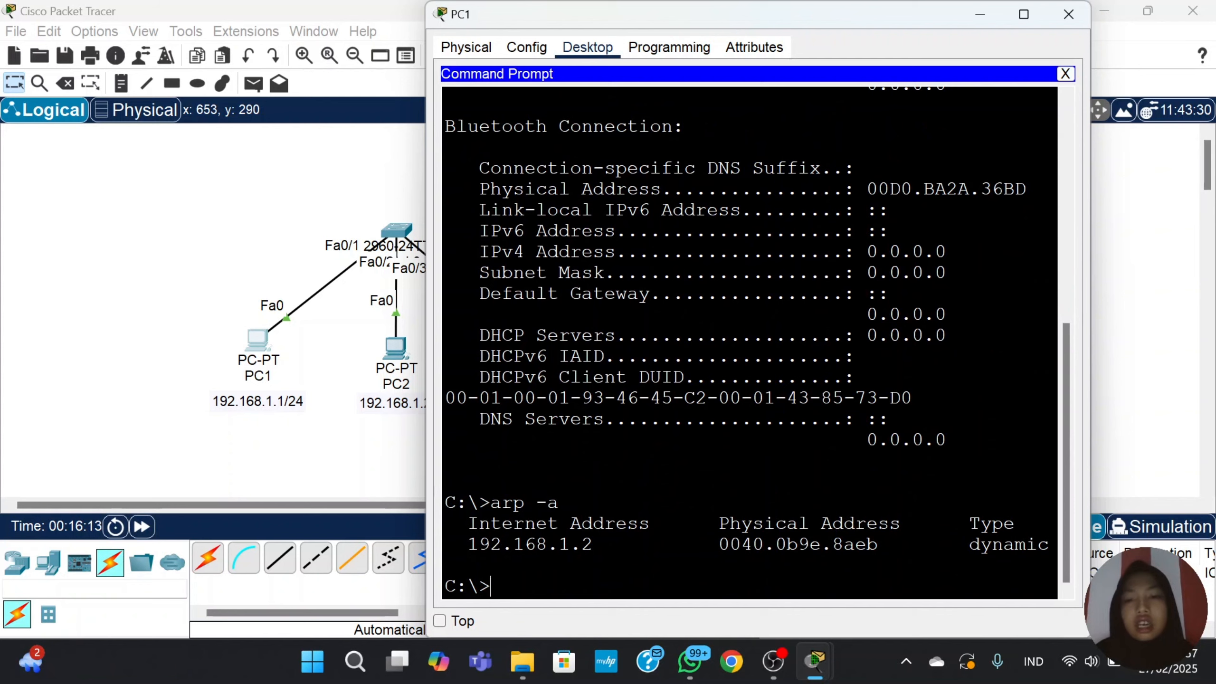
type("arp")
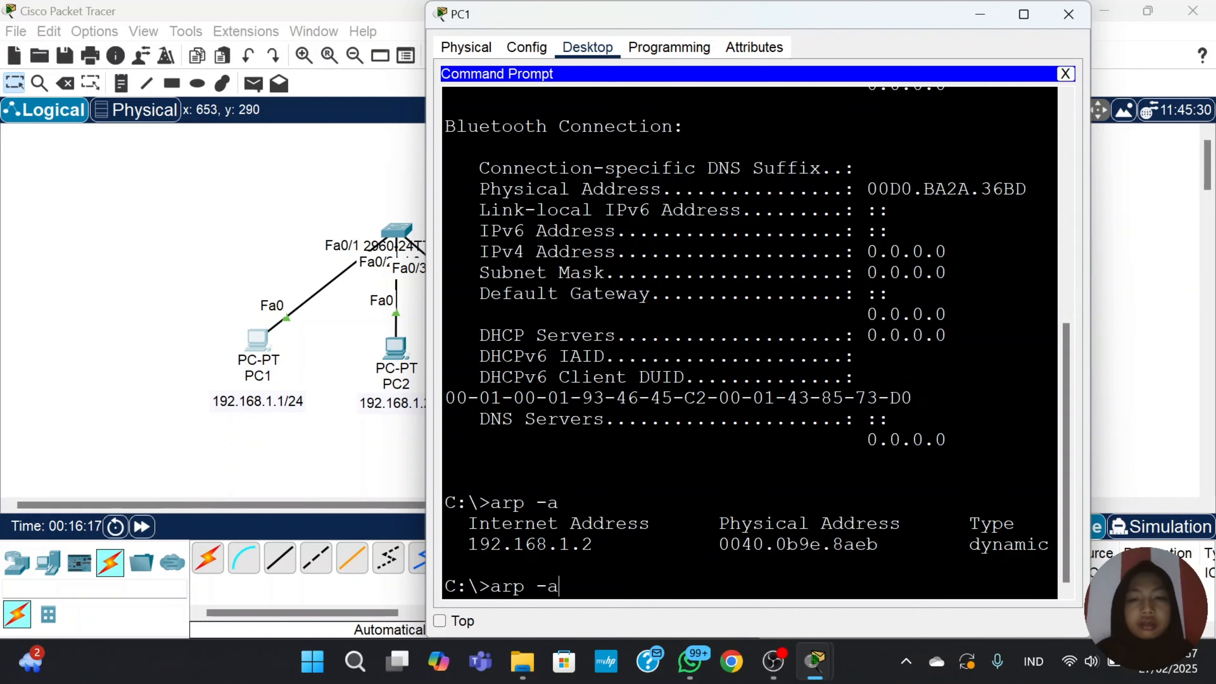
type(" -a")
key("Return")
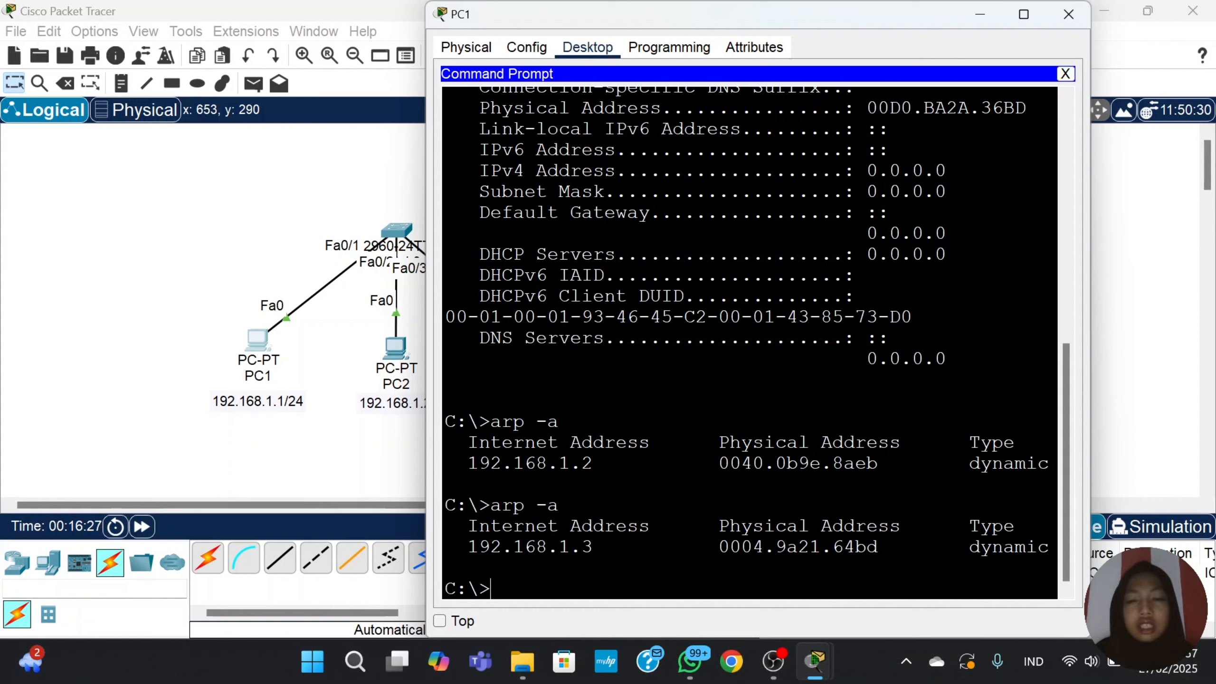
left_click_drag(467, 547, 615, 547)
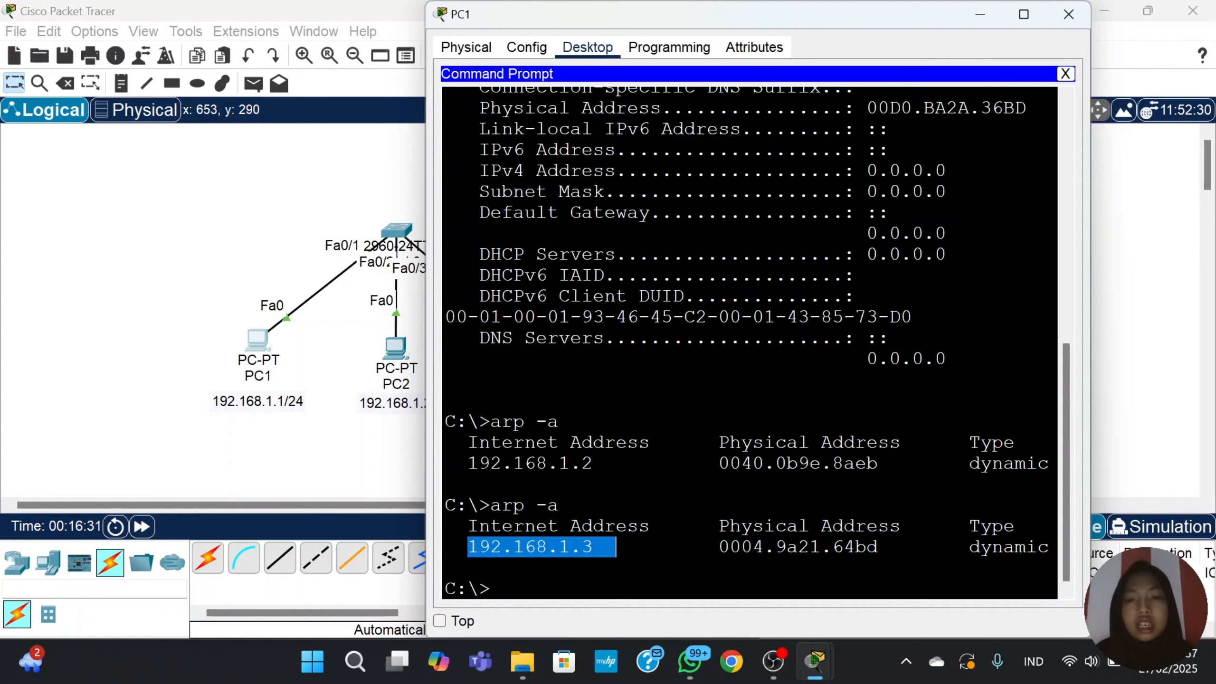
left_click_drag(718, 547, 877, 547)
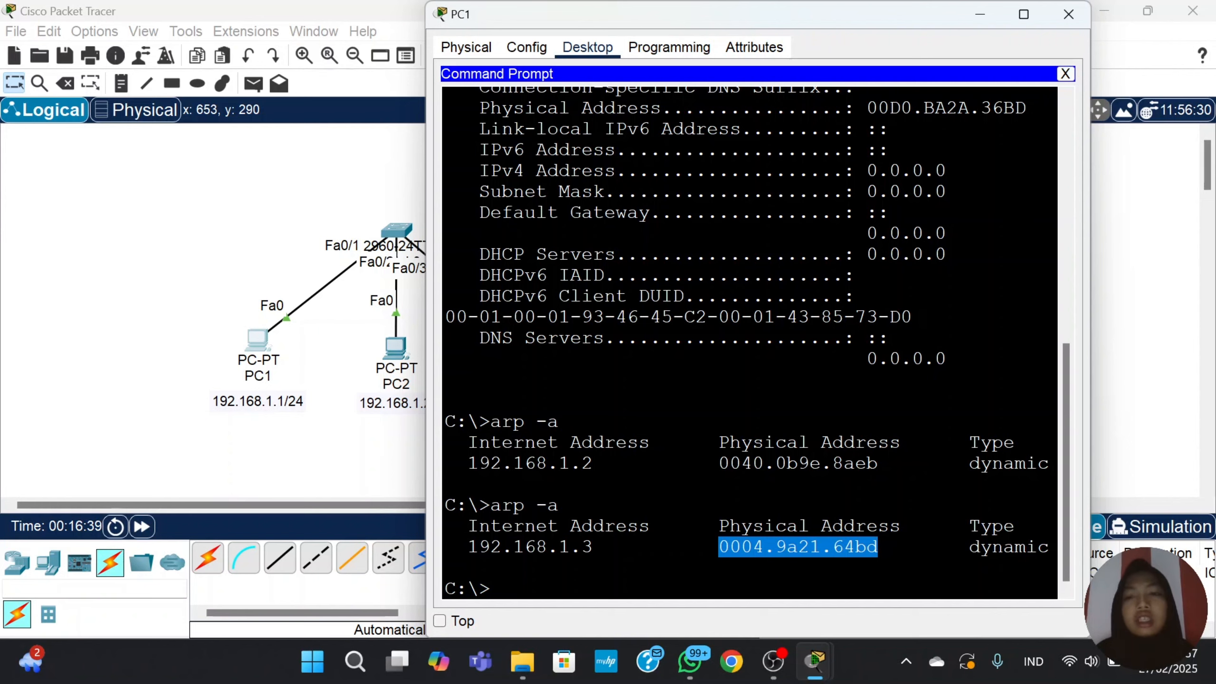
left_click(982, 13)
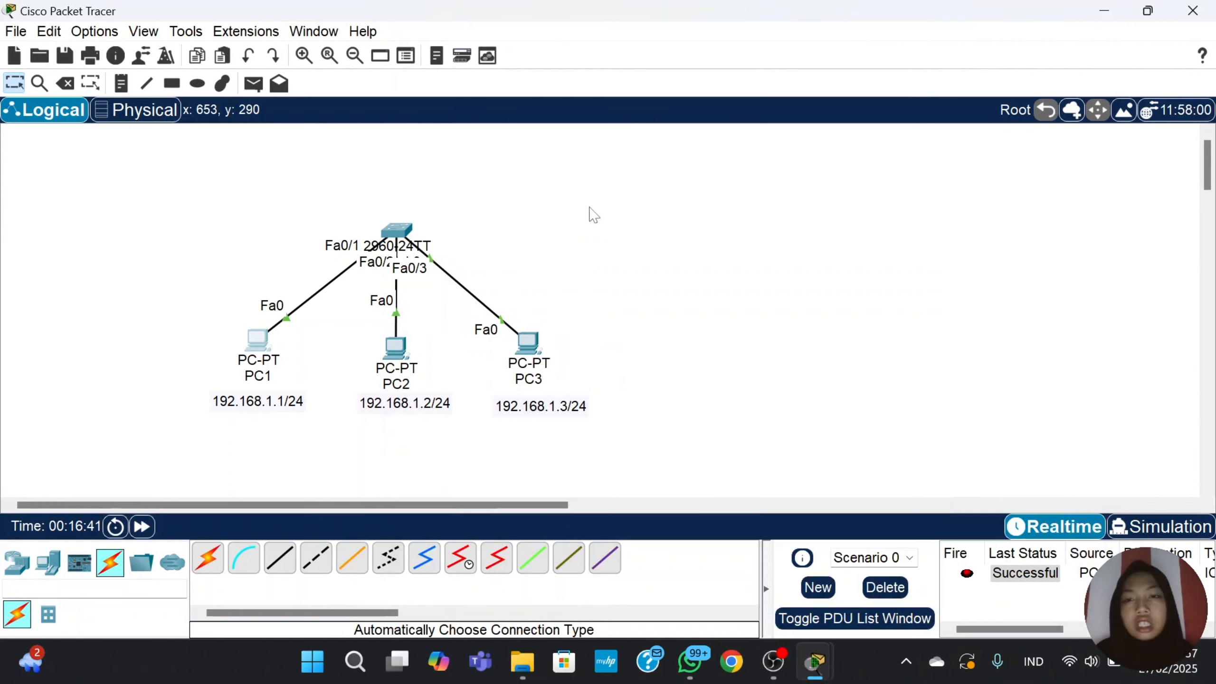
Run ipconfig /all in PC3's Command Prompt to read its FastEthernet0 physical address.
left_click(521, 343)
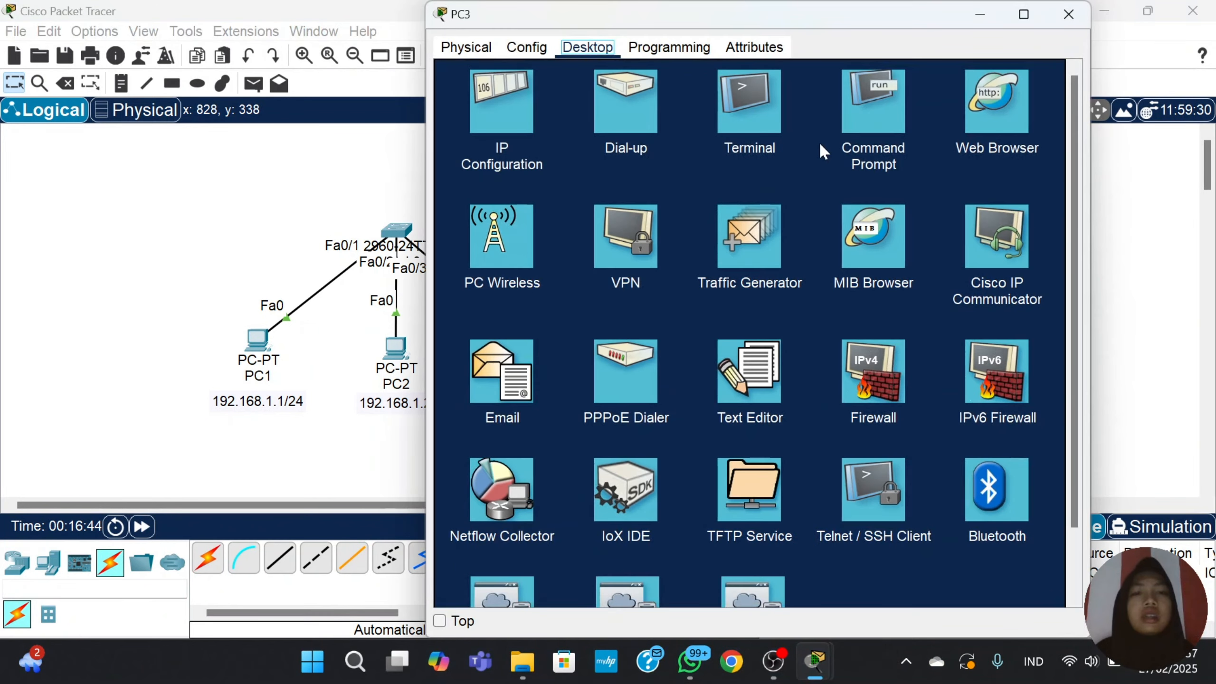
left_click(874, 115)
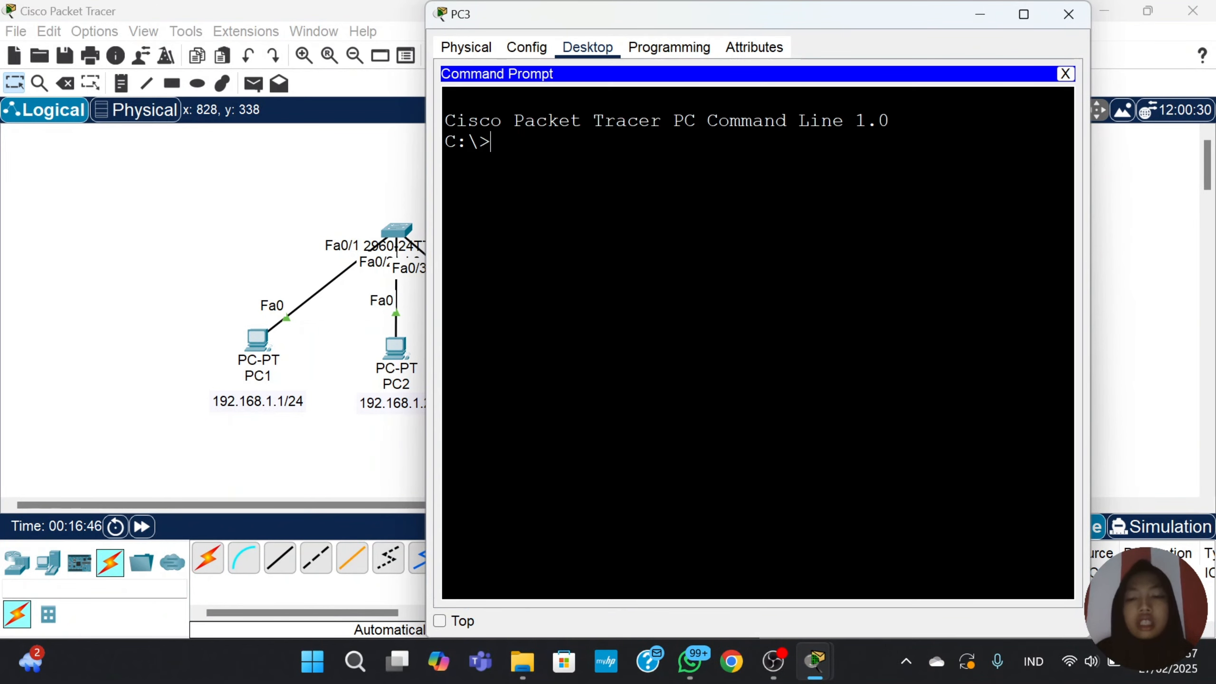
type("ipco")
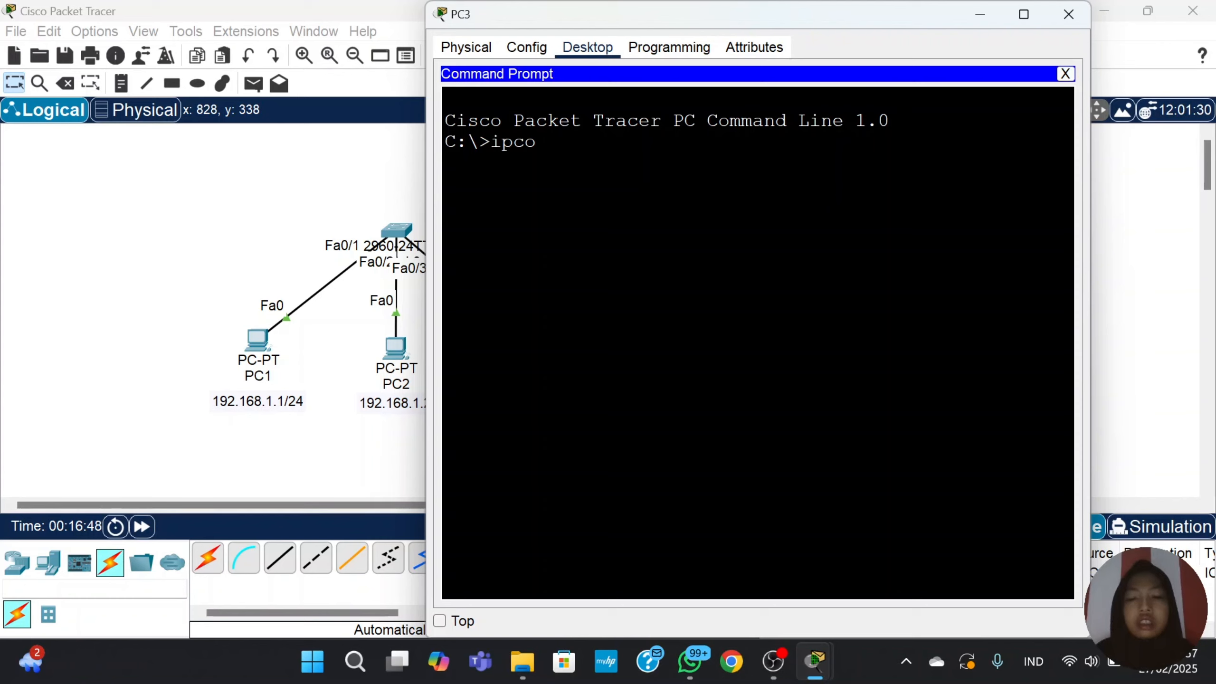
type("nfig /")
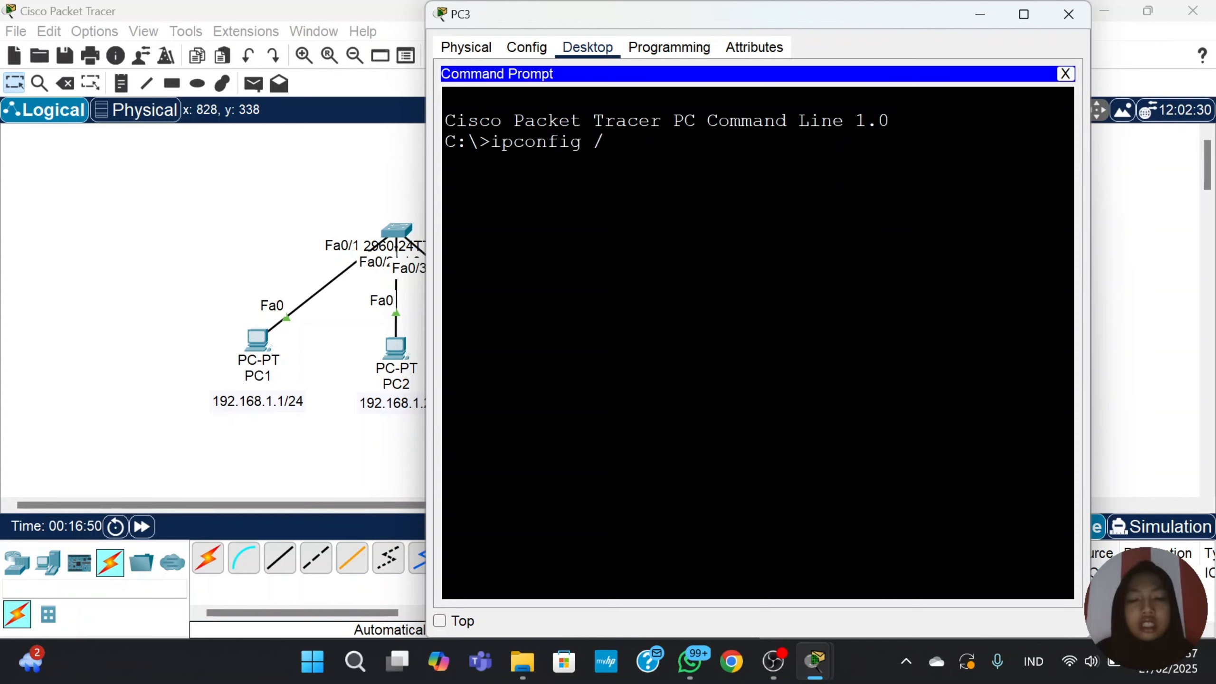
type("all")
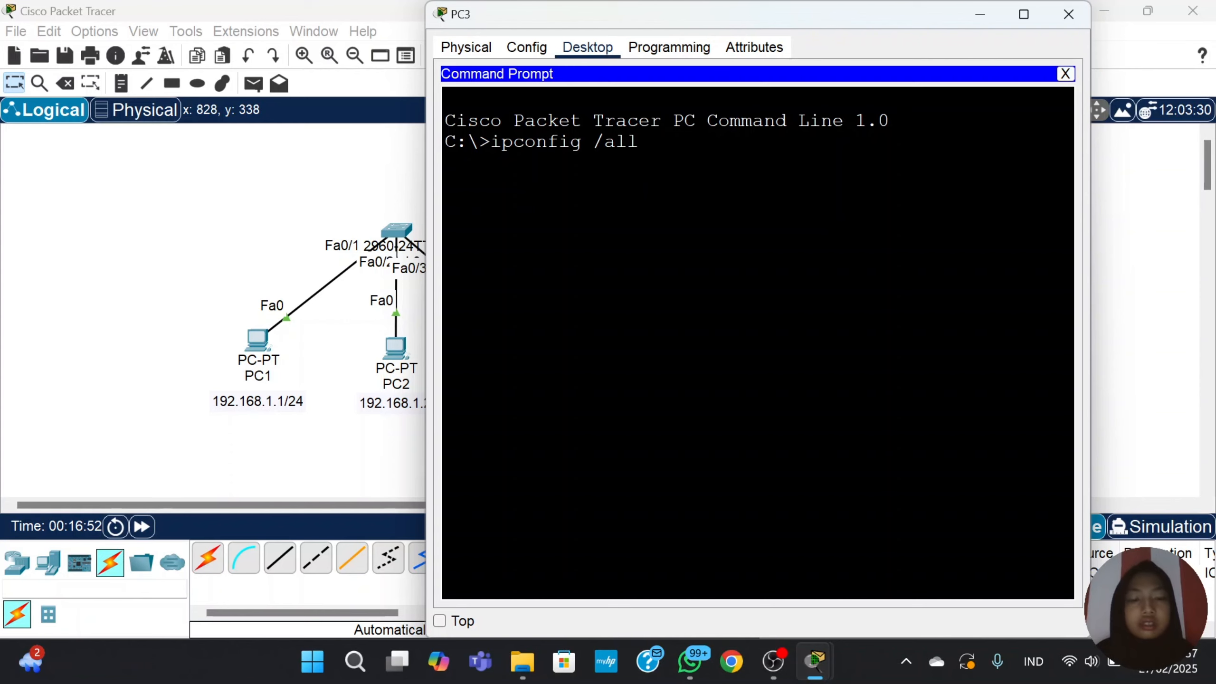
key("Return")
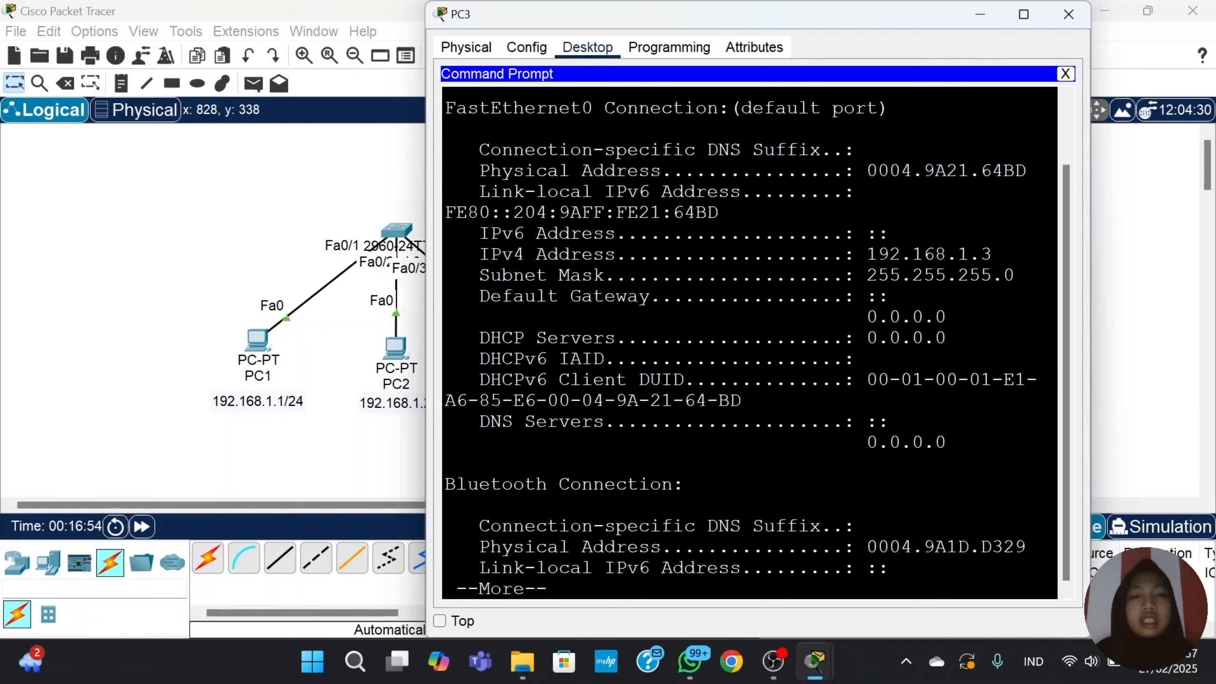
Place PC1's Command Prompt beside PC3's and highlight PC3's FastEthernet0 physical address to compare it with PC1's ARP entry.
mouse_move(814, 661)
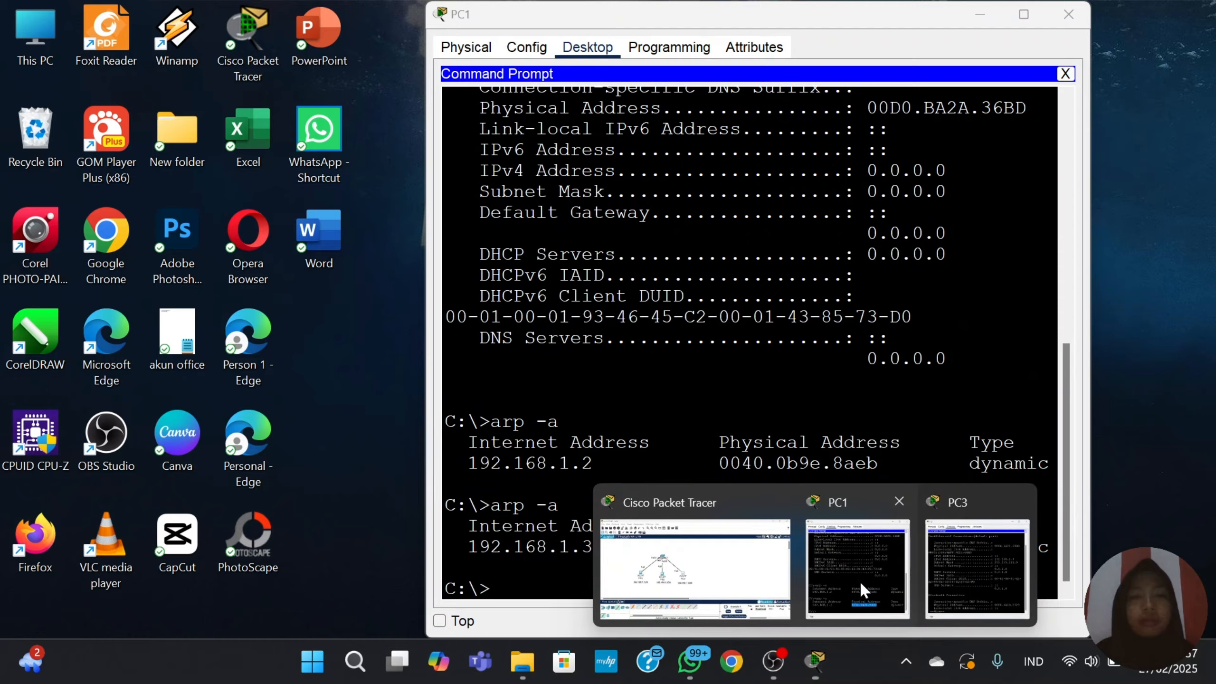
left_click(859, 580)
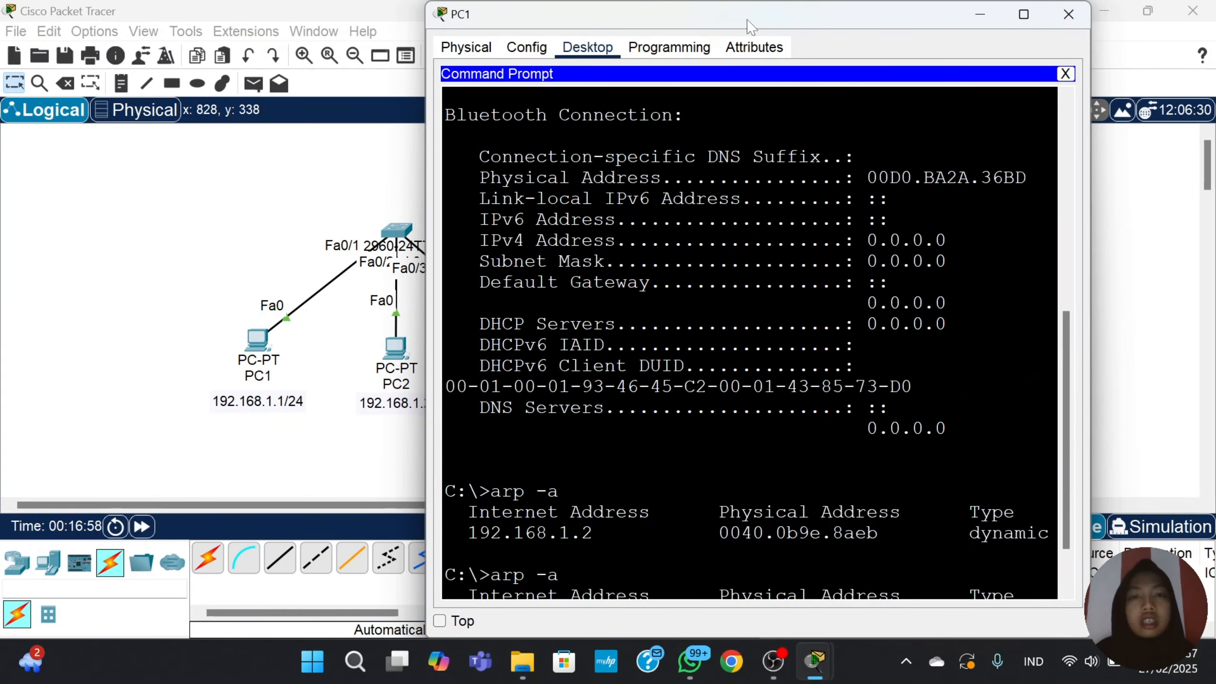
left_click_drag(748, 23, 484, 114)
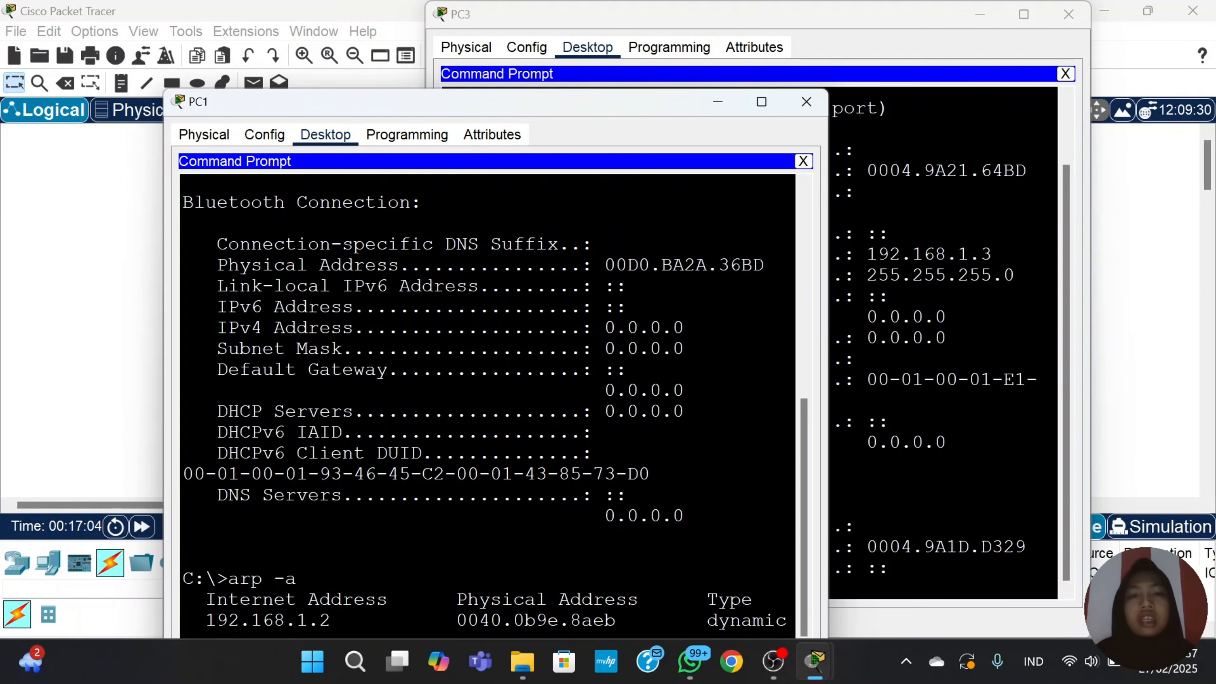
left_click(867, 170)
left_click_drag(868, 170, 1002, 170)
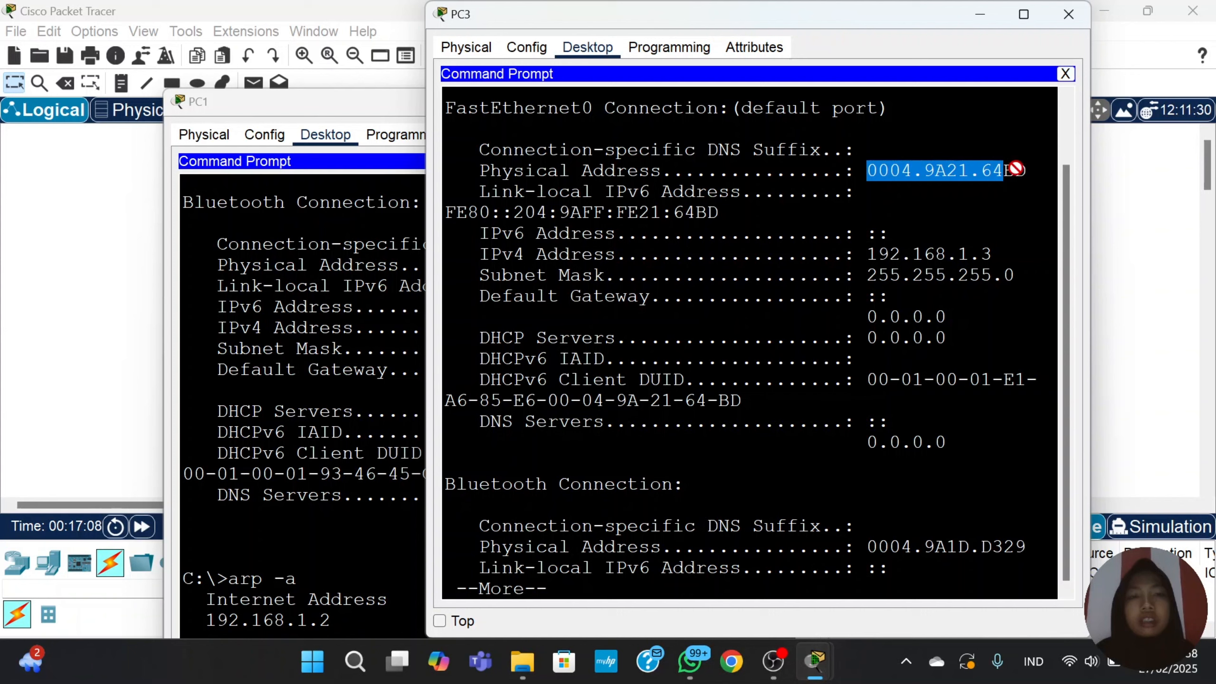
left_click(877, 171)
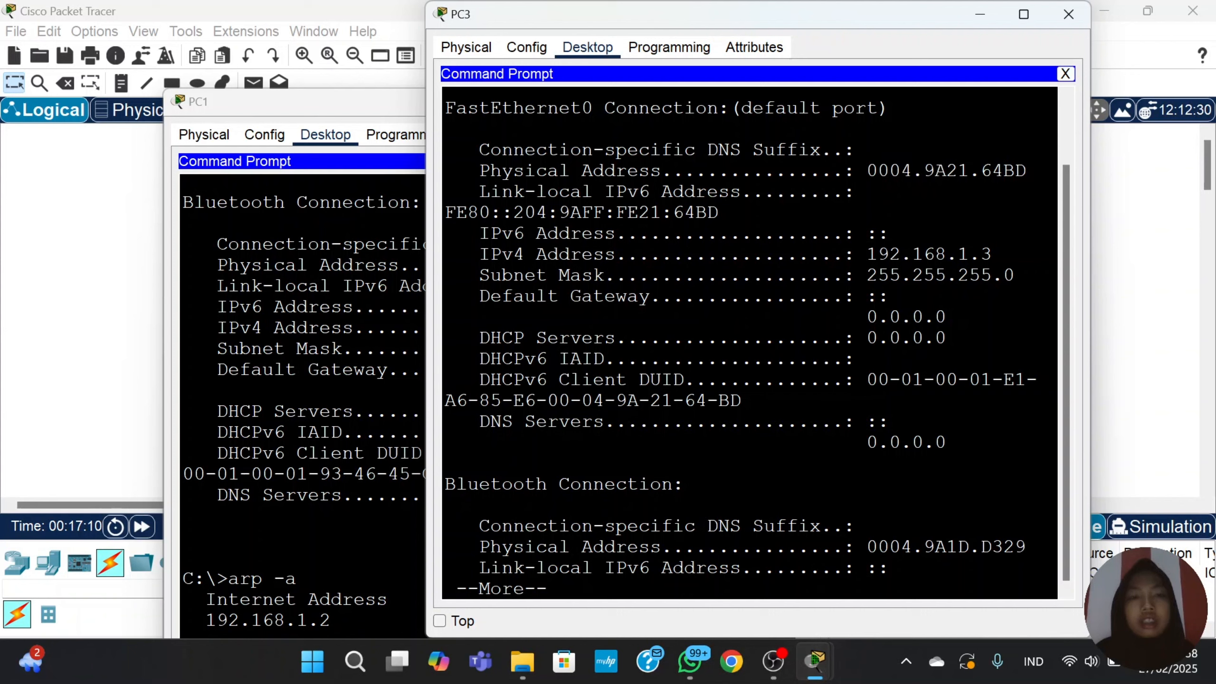
left_click_drag(867, 171, 854, 191)
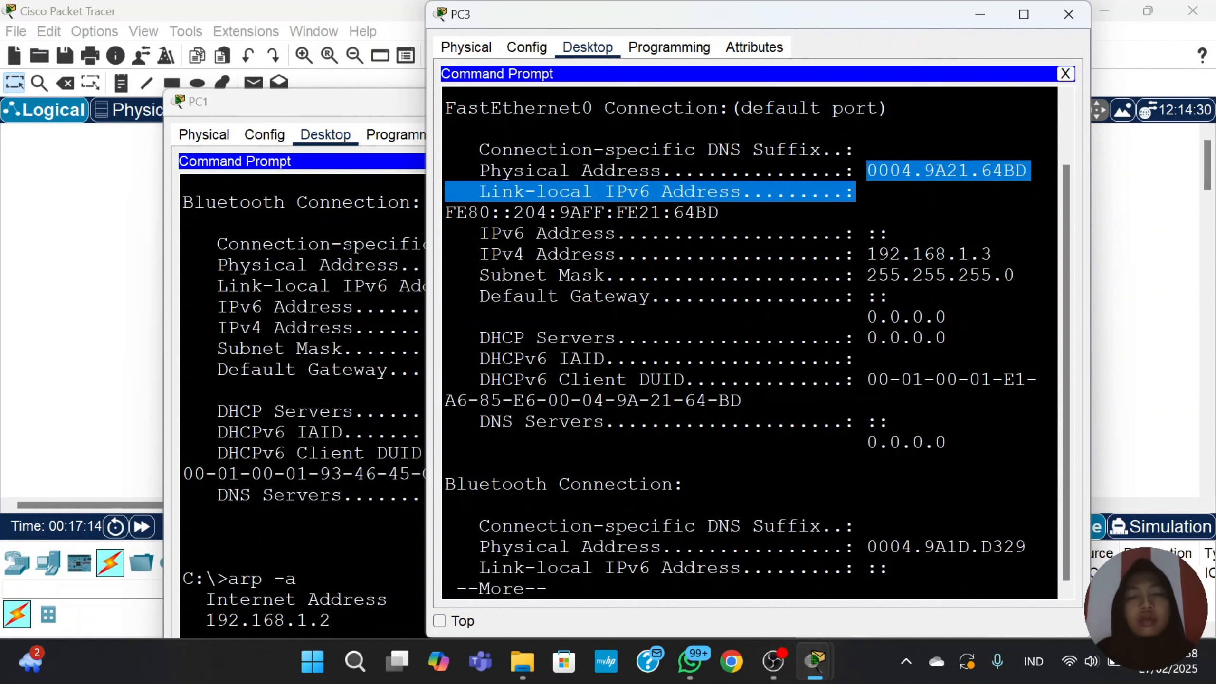
left_click(377, 202)
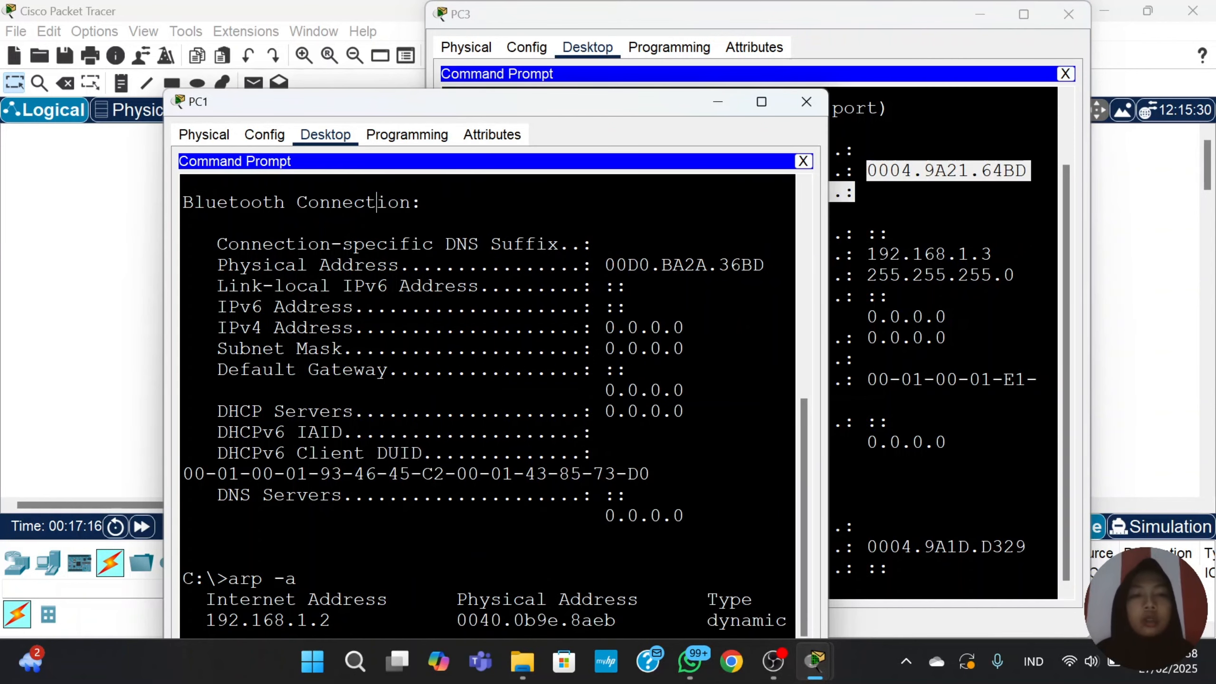
scroll(377, 202, "down", 2)
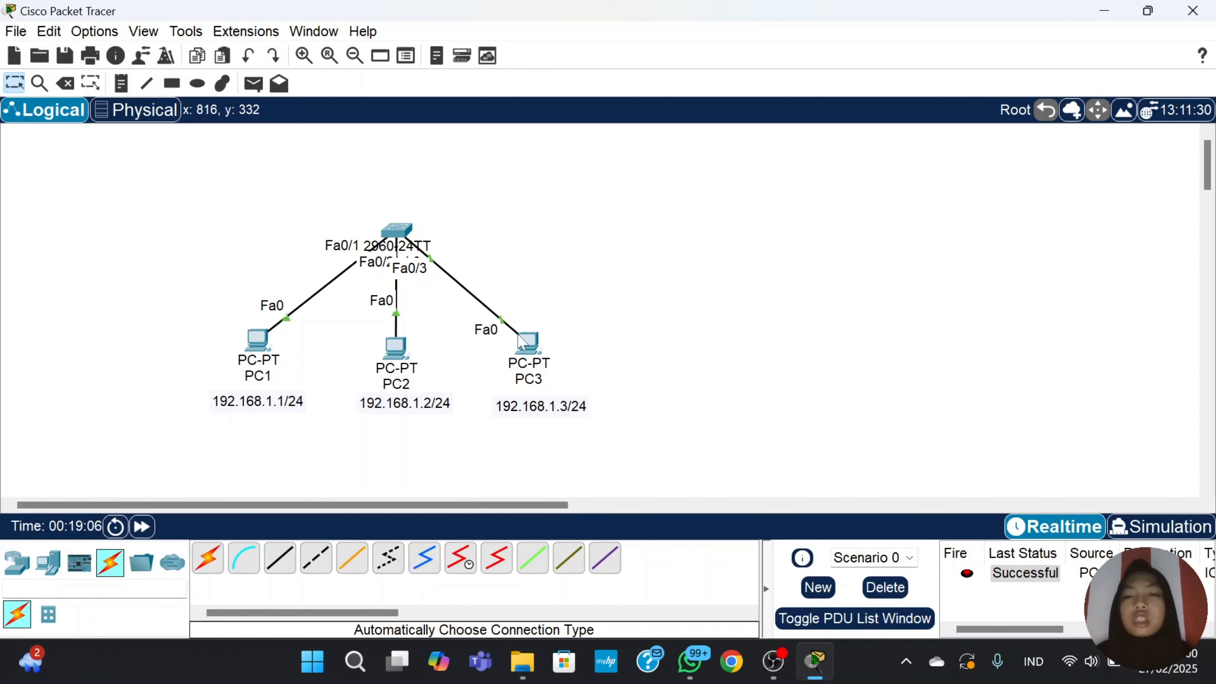
Clear PC1's ARP table by running arp -d in its Command Prompt, and close the PC1 window.
mouse_move(525, 337)
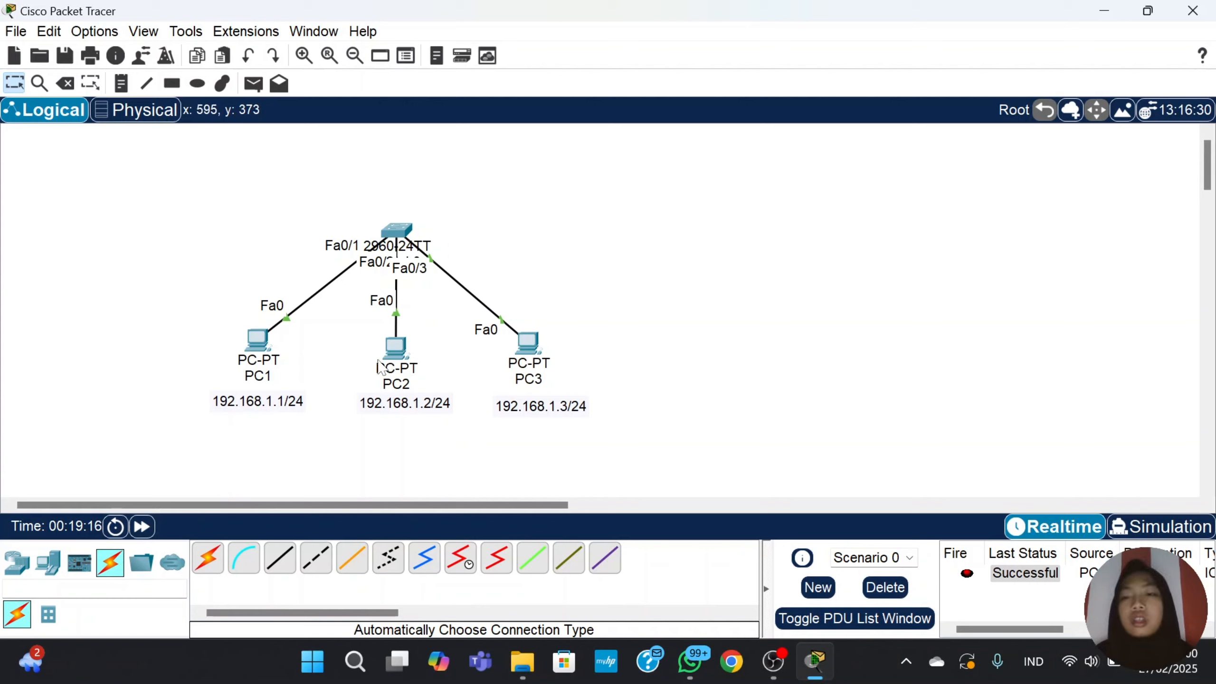
left_click(260, 341)
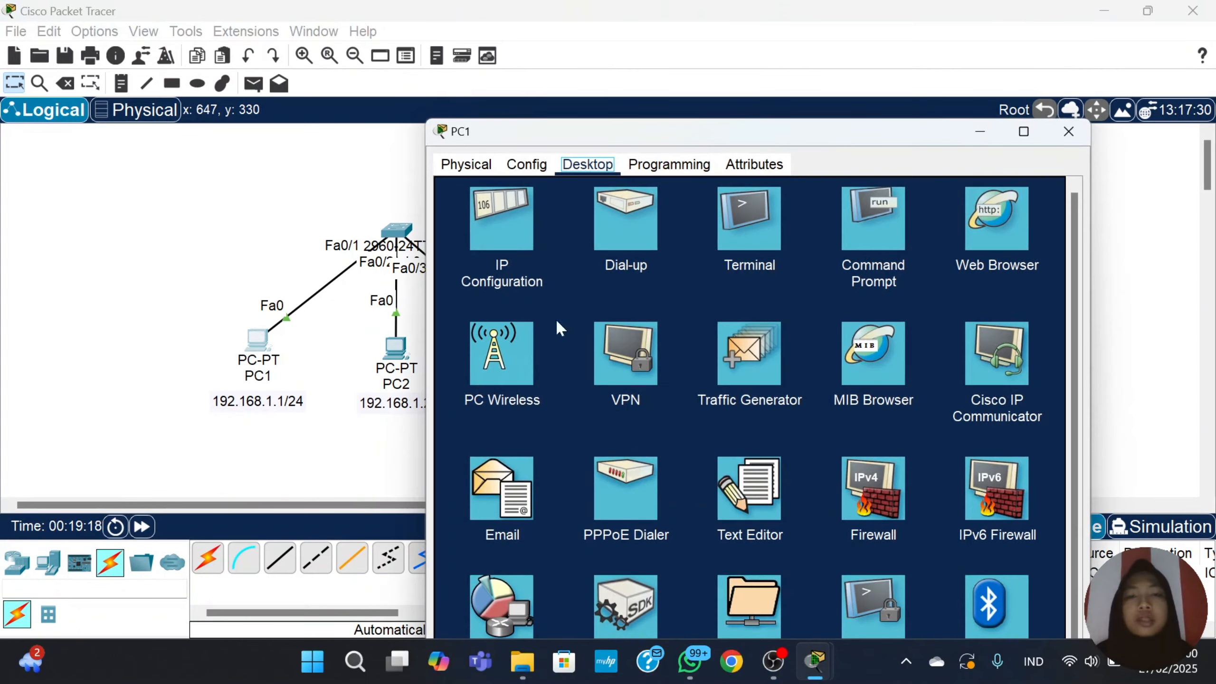
mouse_move(806, 132)
left_mouse_down()
mouse_move(787, 21)
mouse_move(790, 82)
mouse_move(818, 154)
mouse_move(814, 118)
left_mouse_up()
left_click(891, 211)
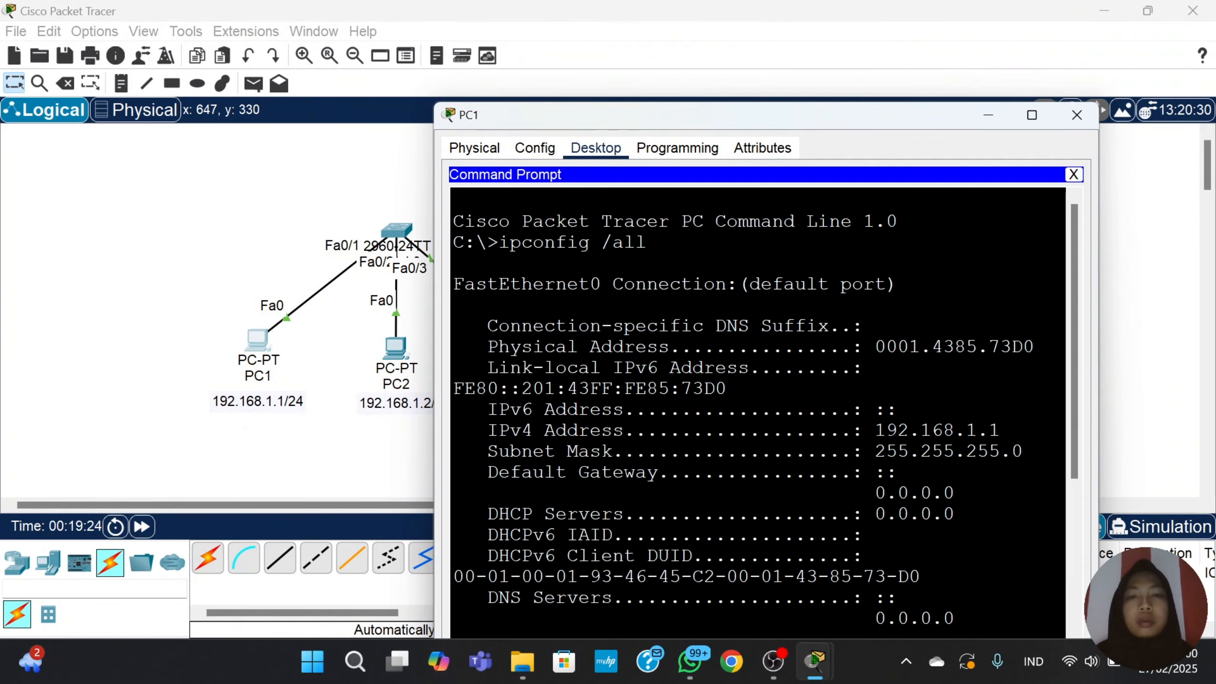
scroll(758, 413, "down", 7)
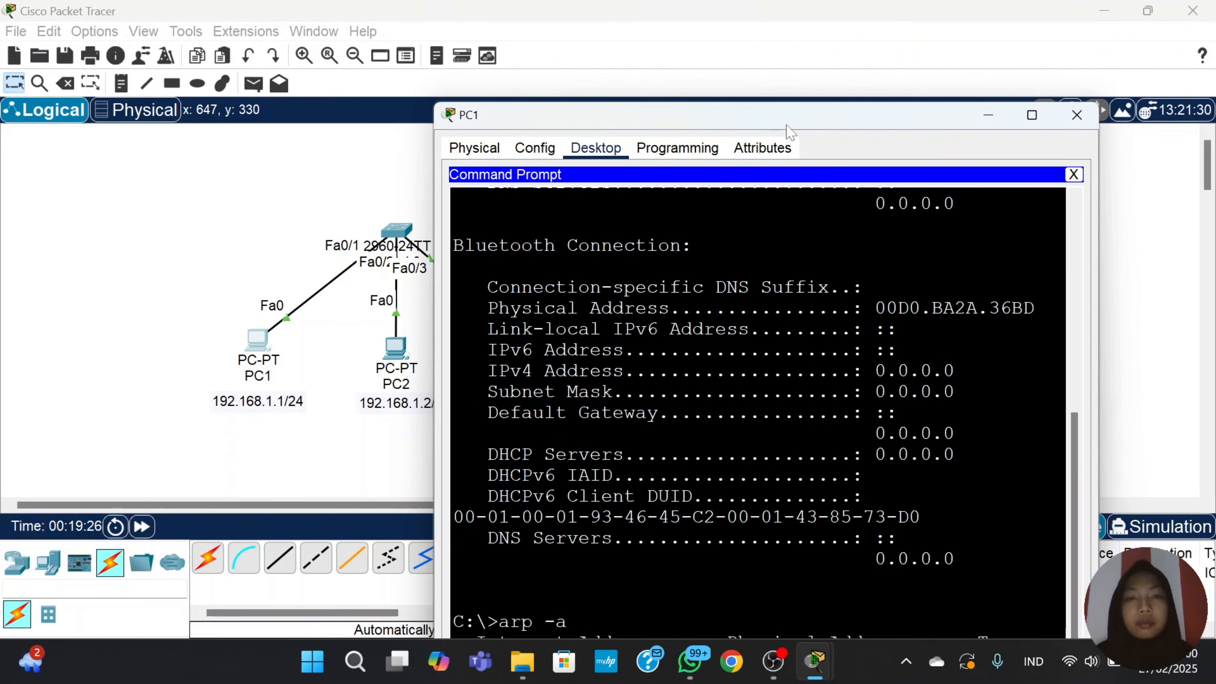
left_click_drag(787, 127, 787, 26)
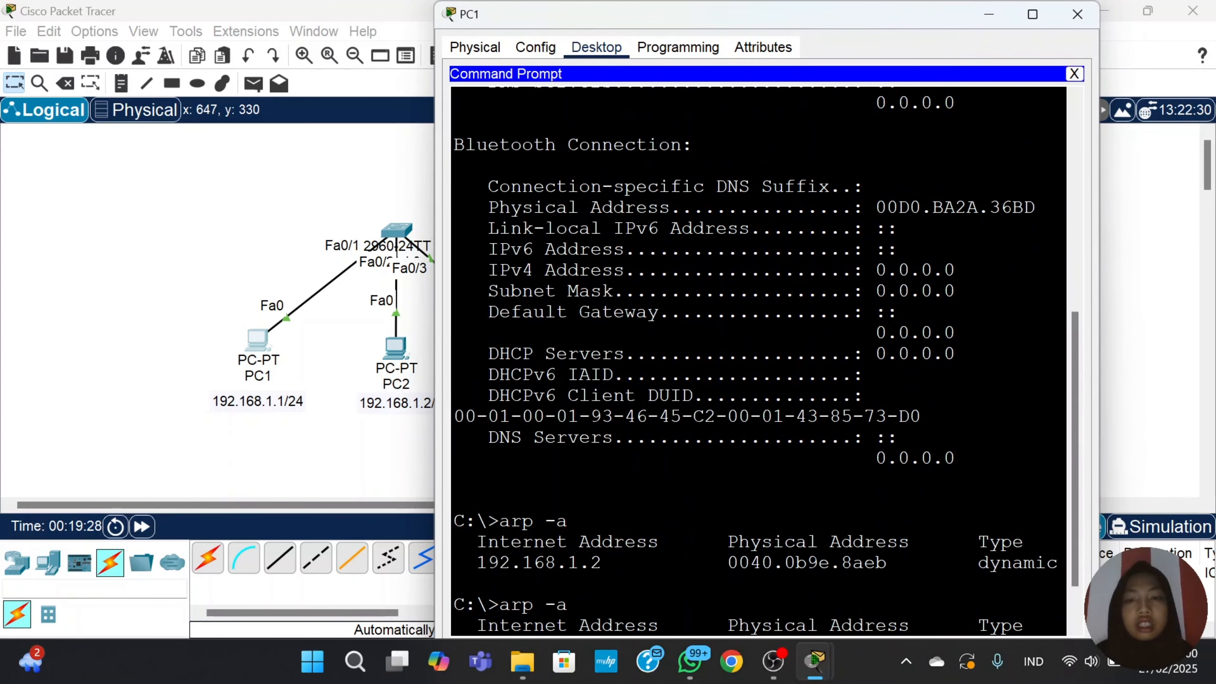
type("a")
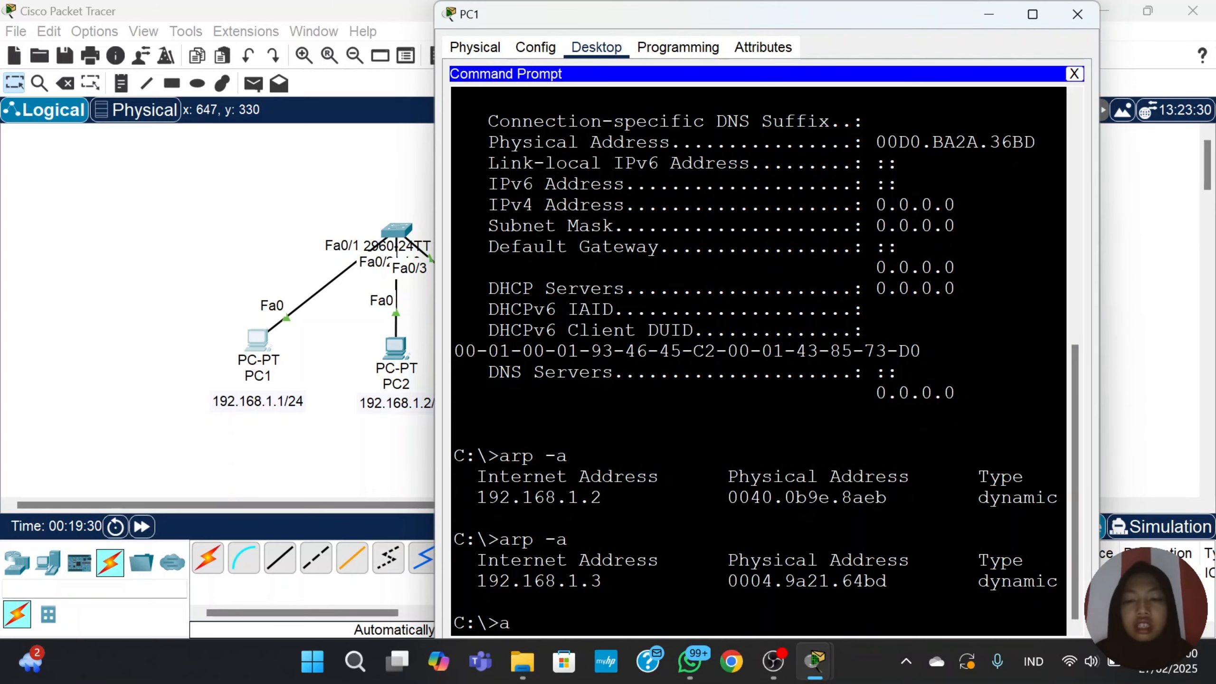
type("rp -")
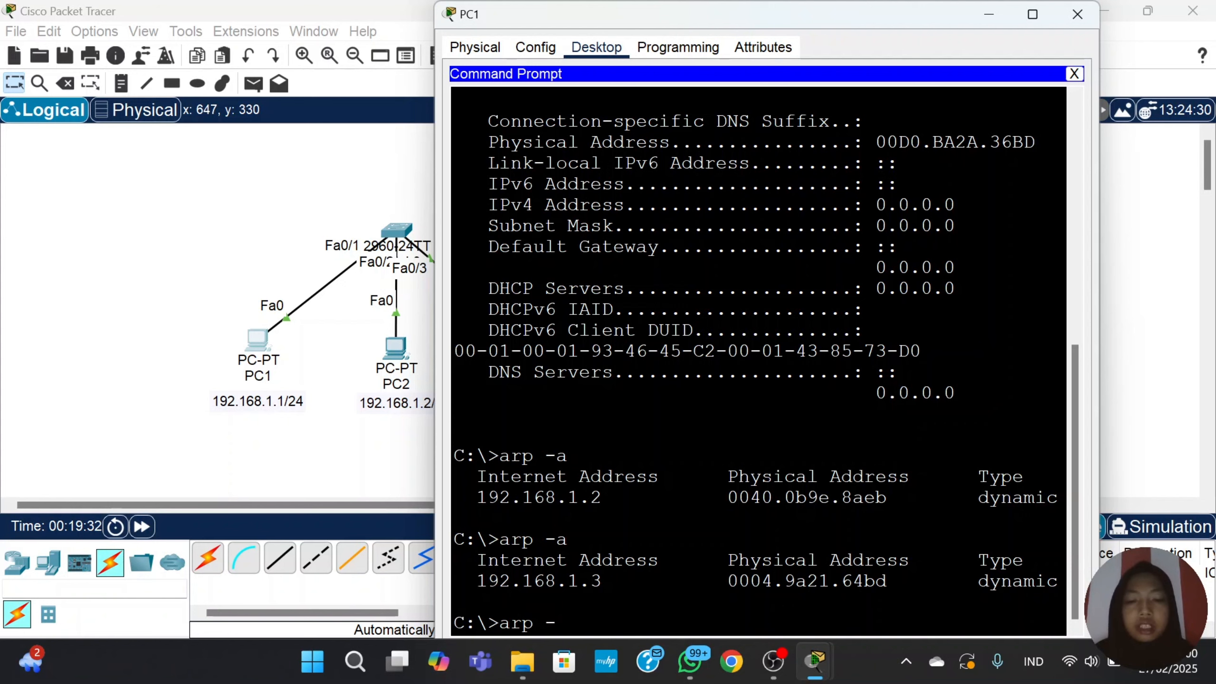
type("d")
key("Return")
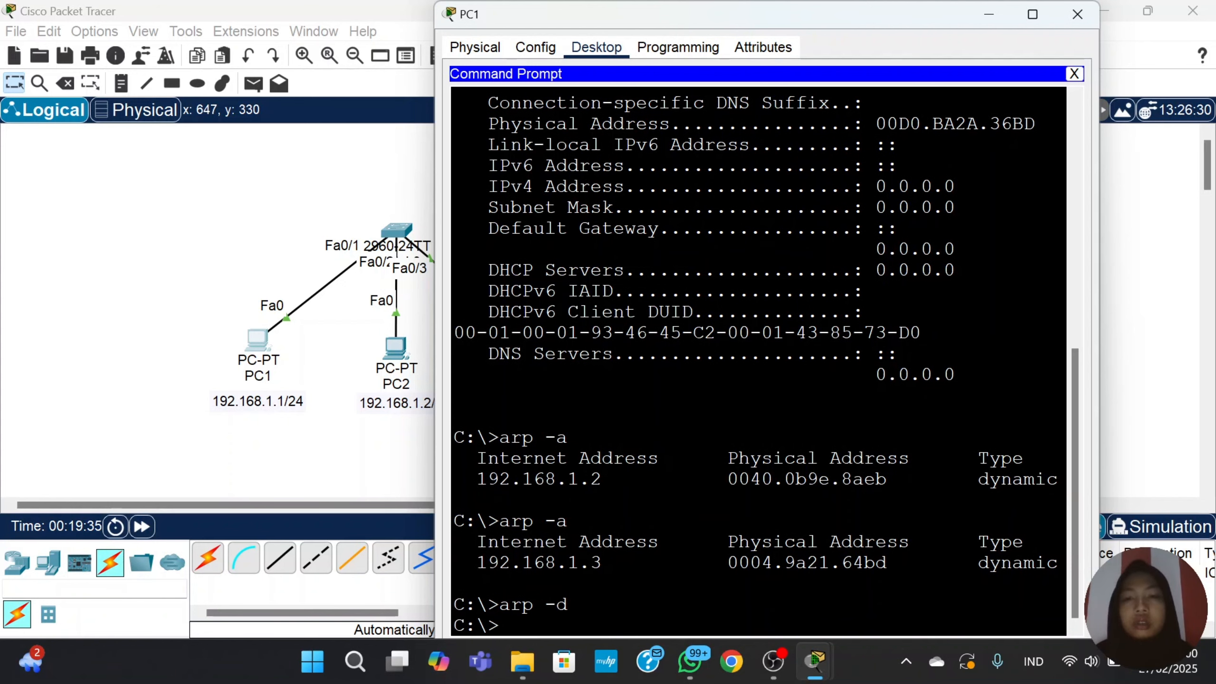
left_click(1086, 24)
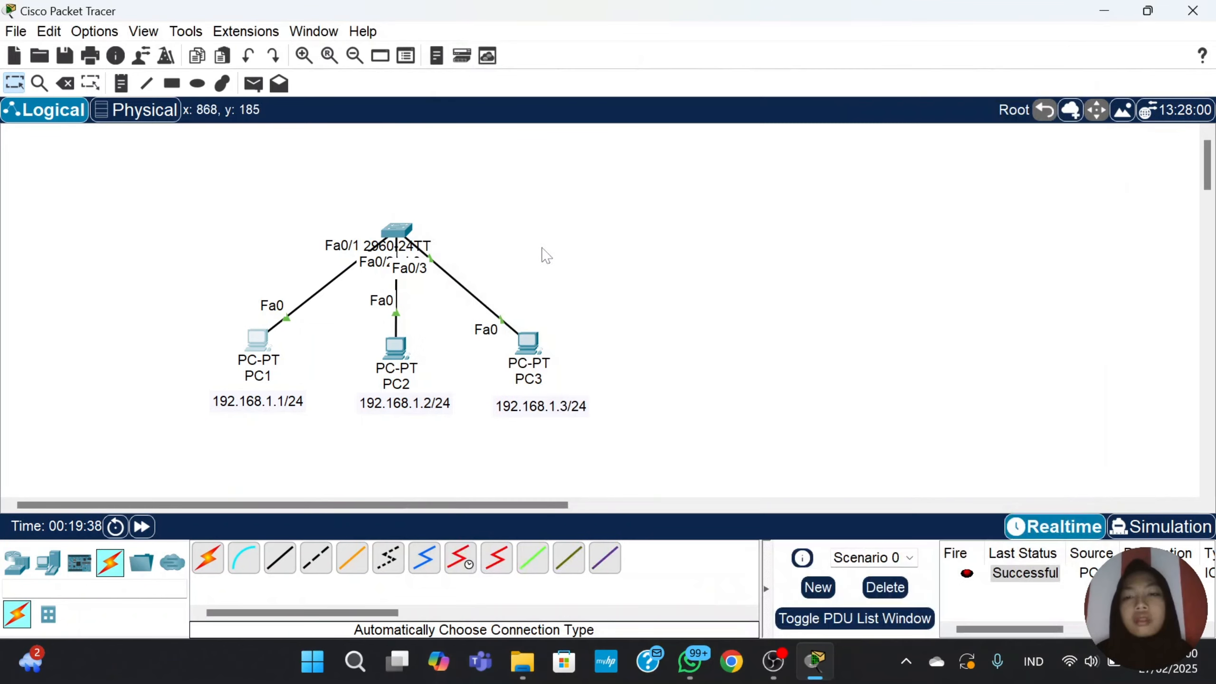
Finish the paused ipconfig output in PC2's Command Prompt, clear its ARP table with arp -d, and close the PC2 window.
left_click(392, 357)
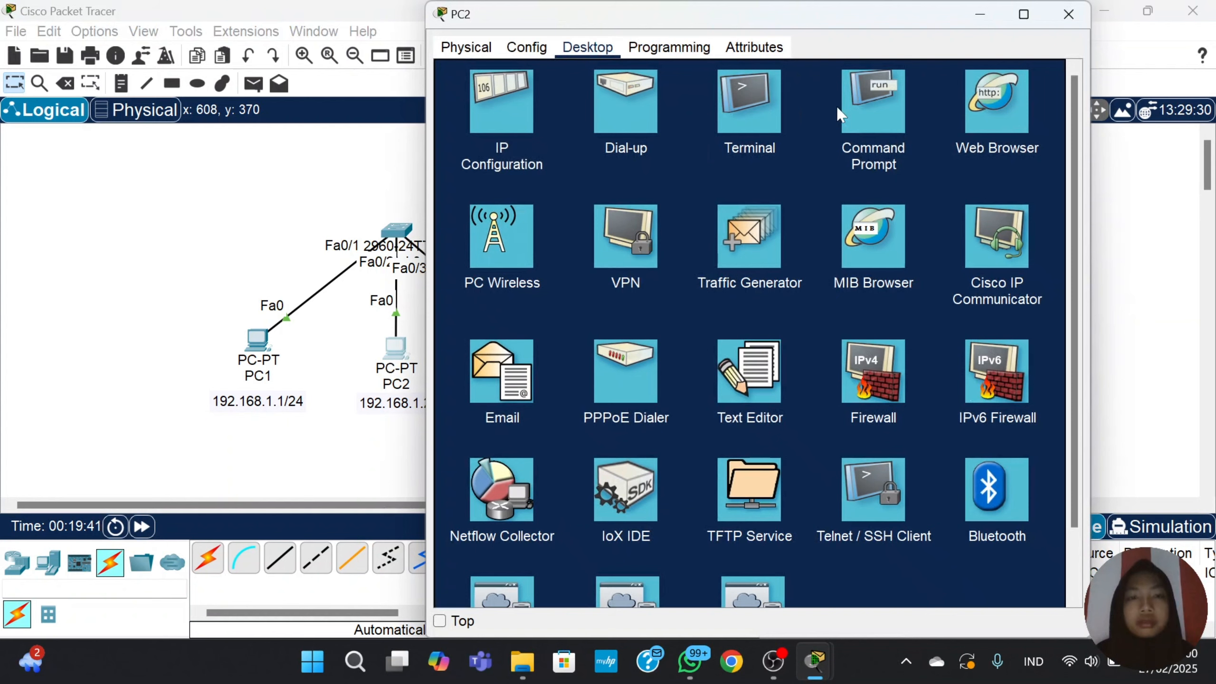
left_click(851, 110)
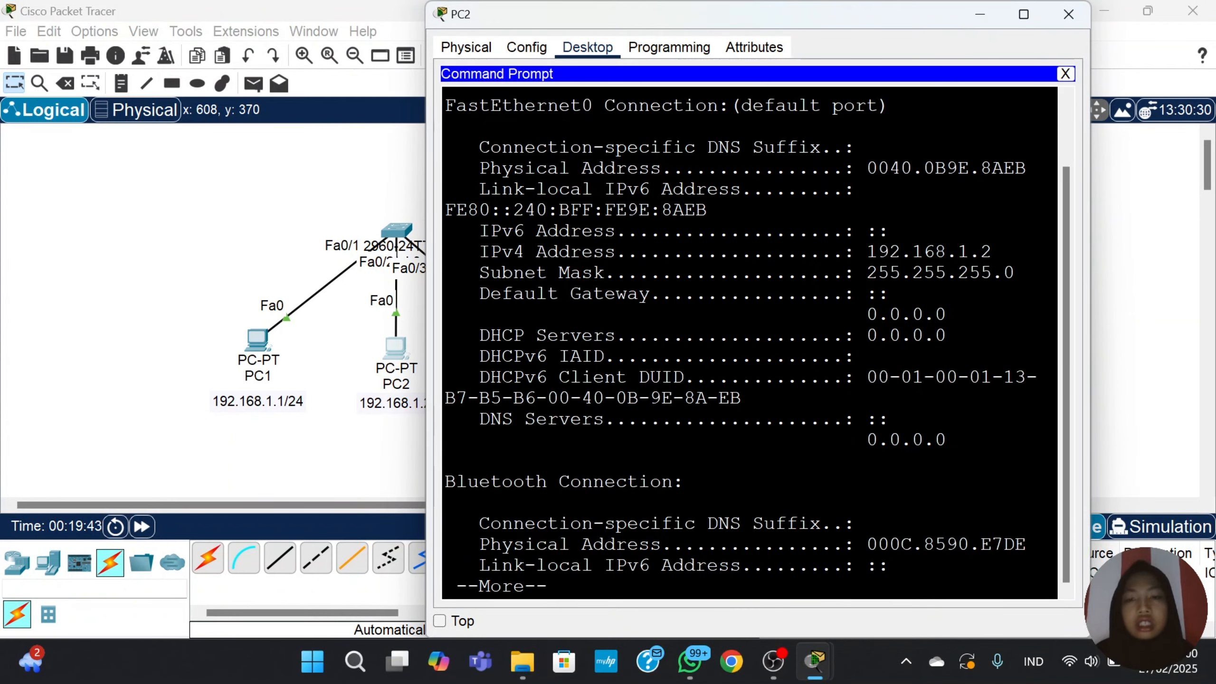
key("space")
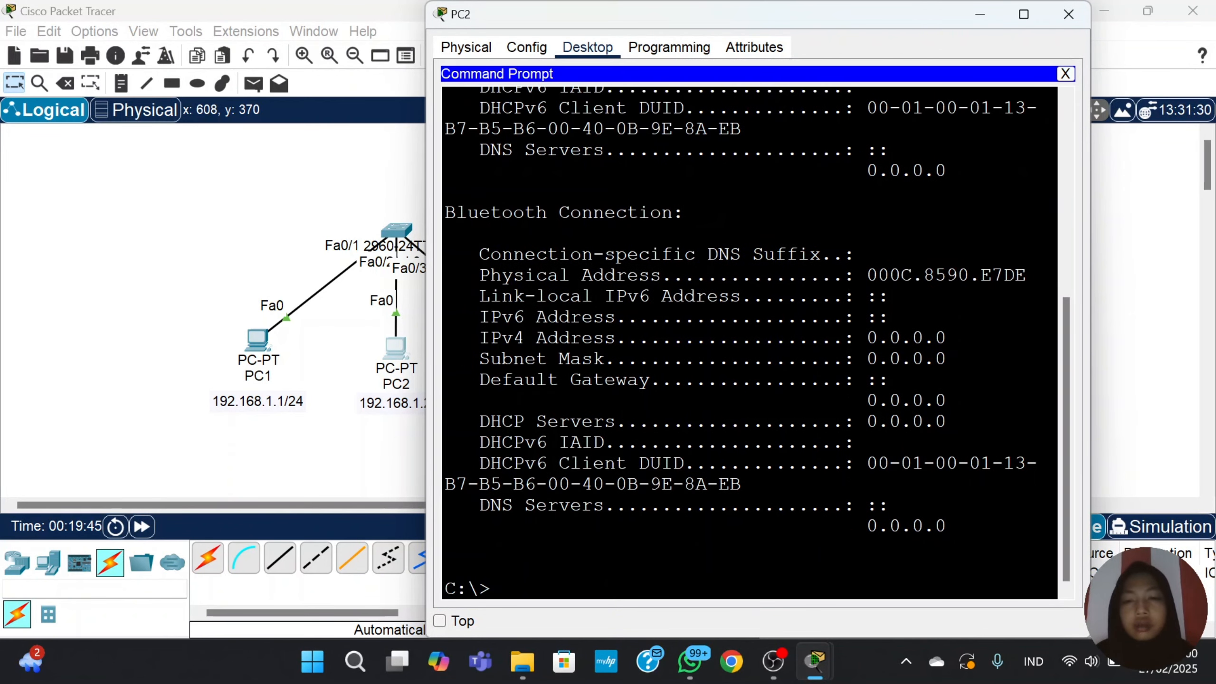
type("arp -d")
key("Return")
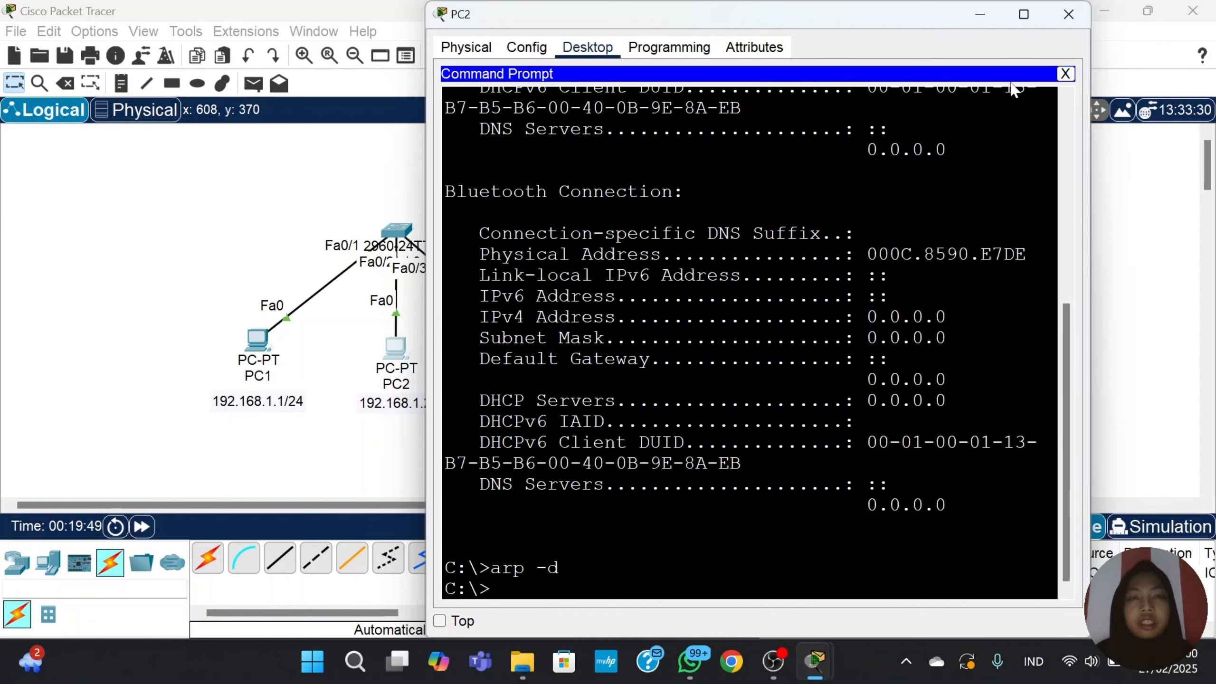
left_click(1068, 14)
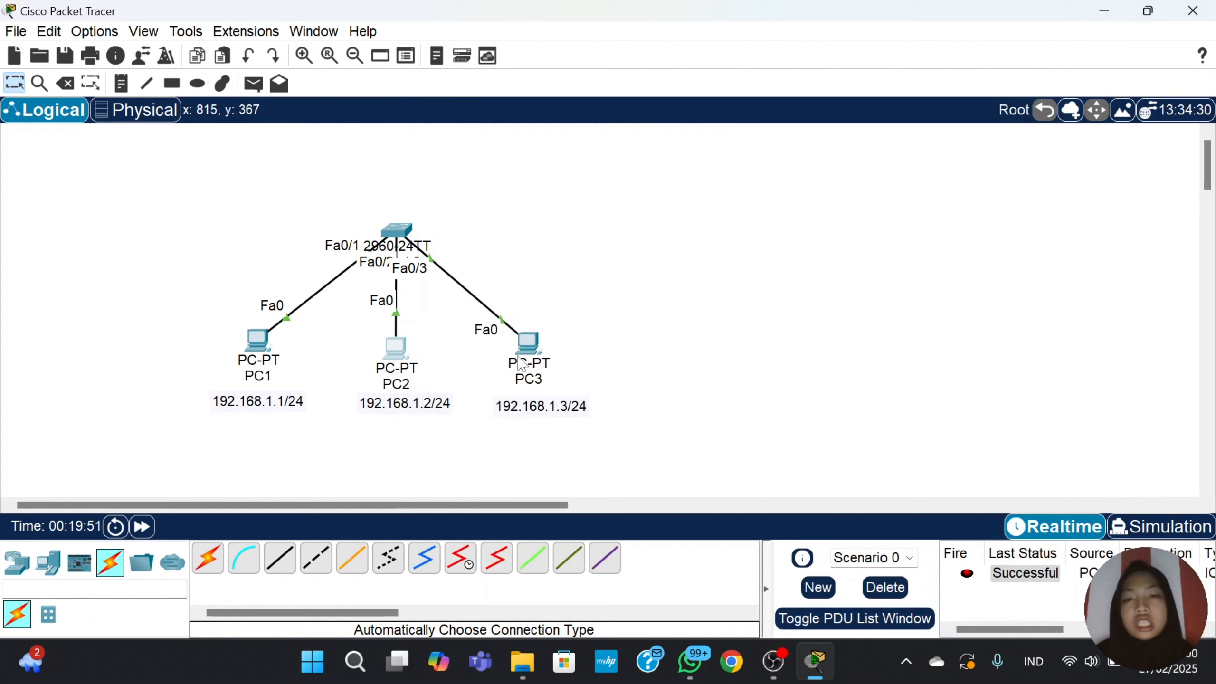
left_click(529, 344)
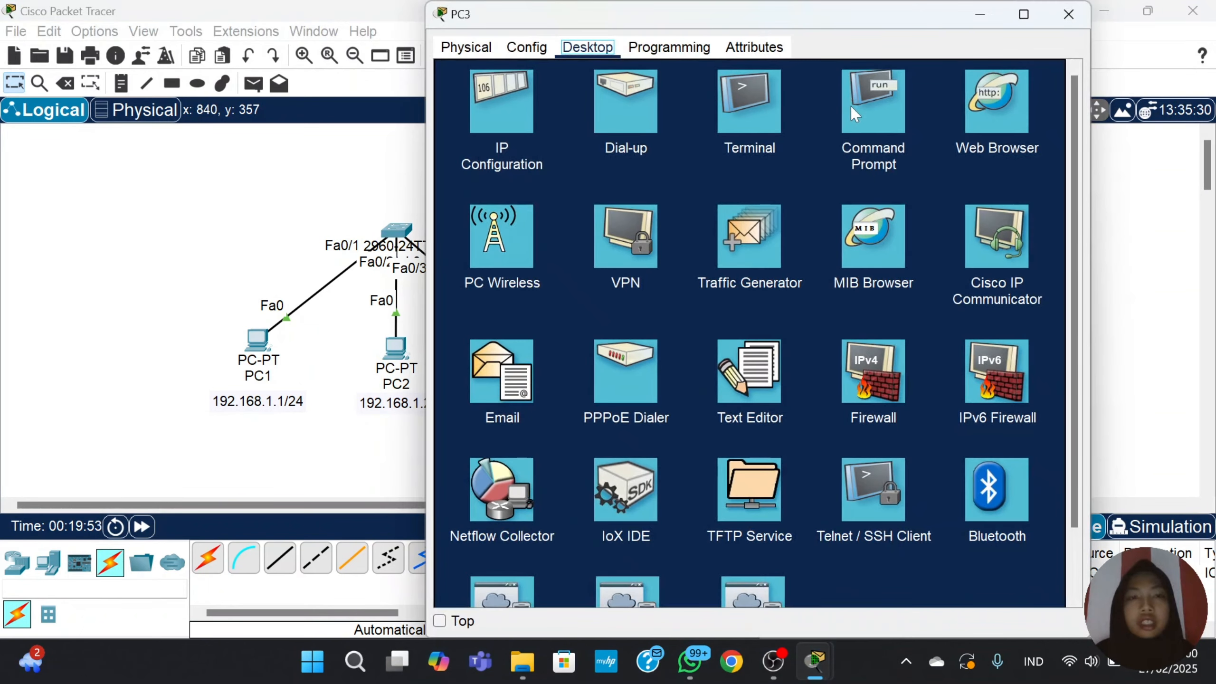
left_click(1067, 14)
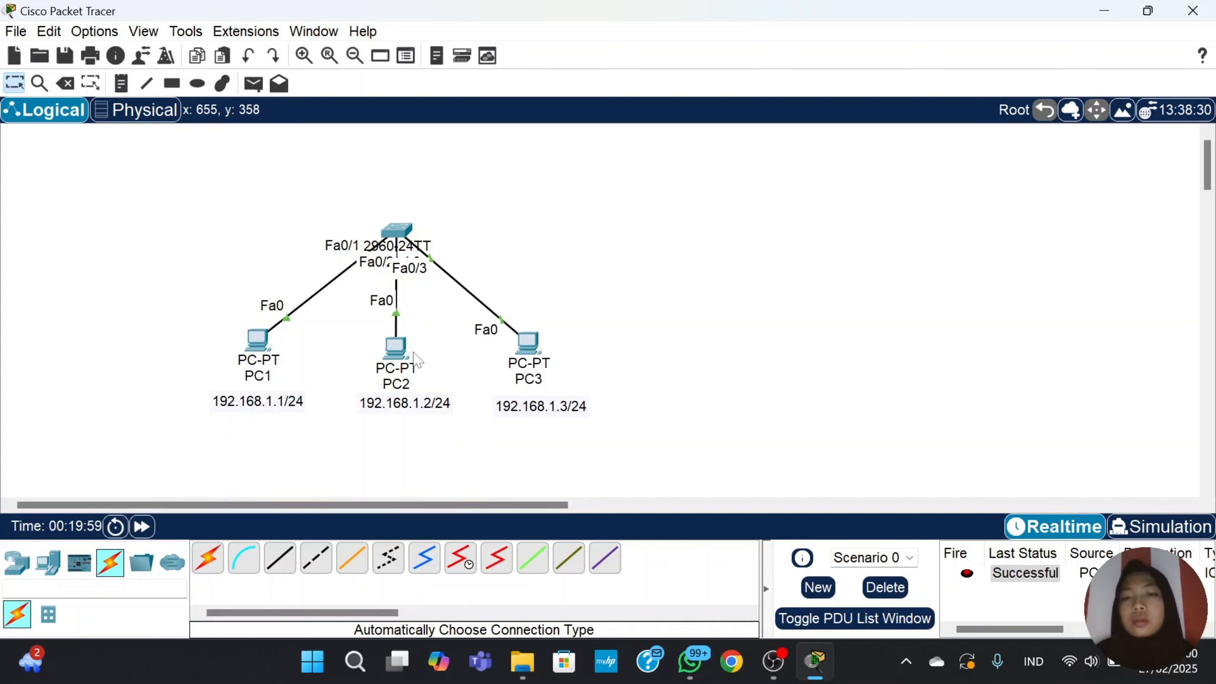
Switch to Simulation mode, delete the existing PDU scenario, and add a simple PDU from PC1 to PC2.
left_click(1167, 533)
left_click(884, 593)
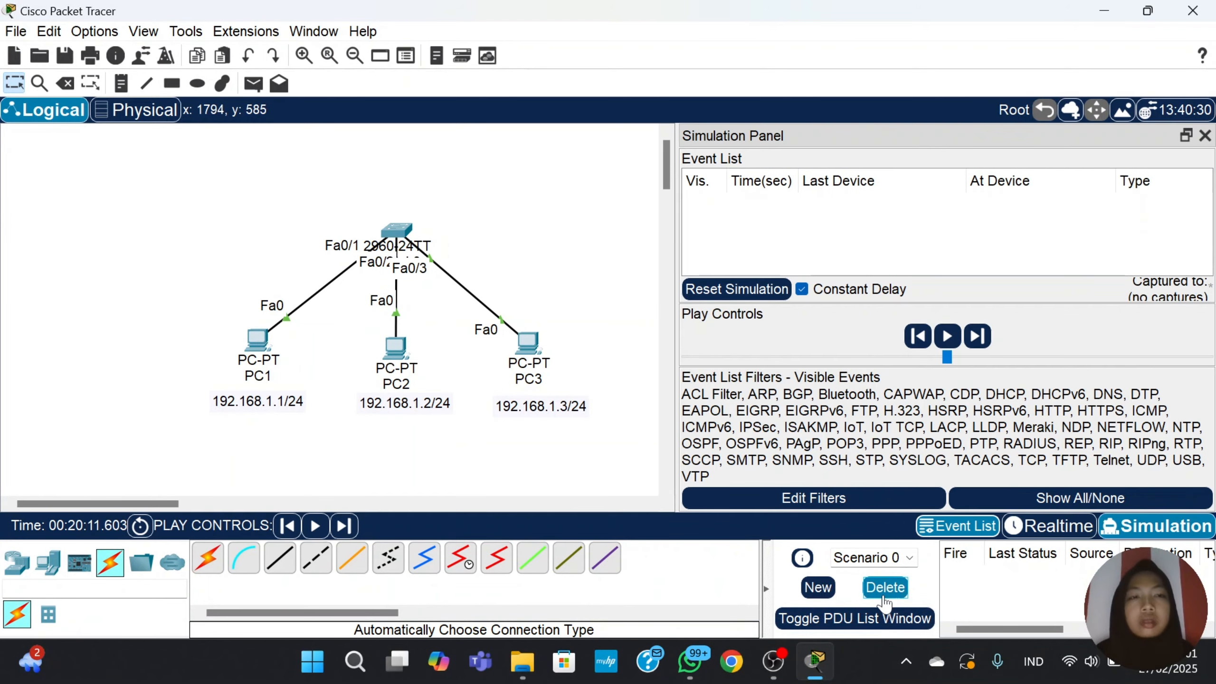
left_click(253, 83)
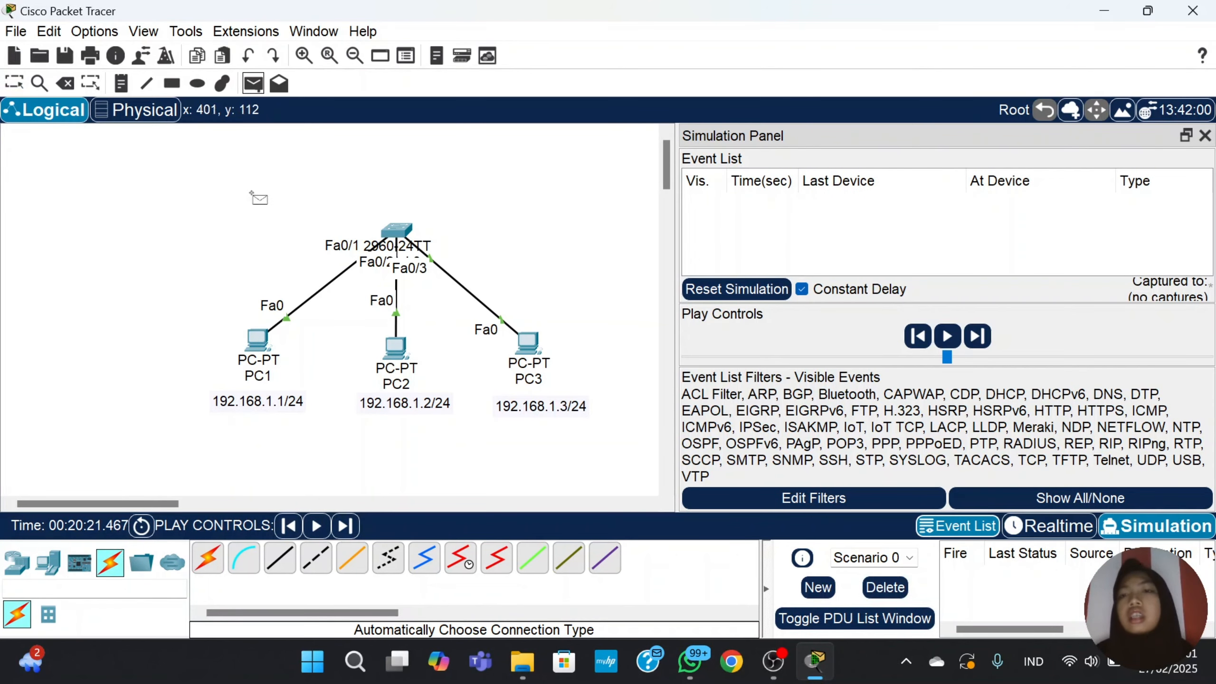
left_click(261, 342)
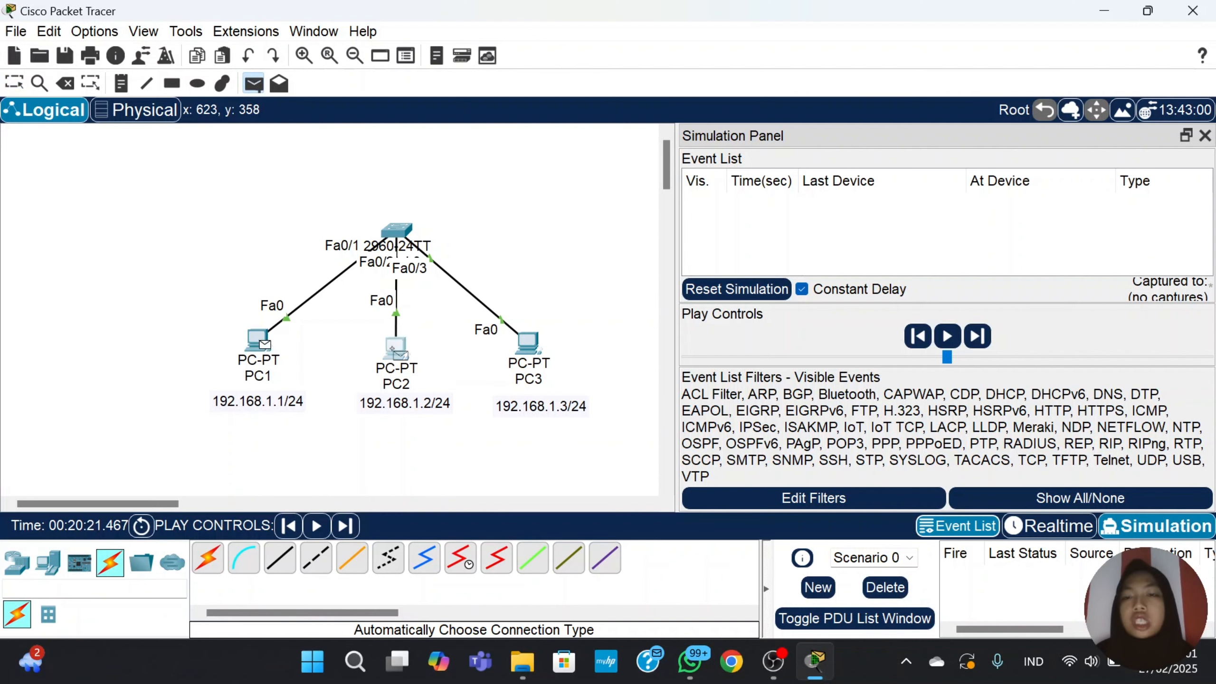
left_click(393, 348)
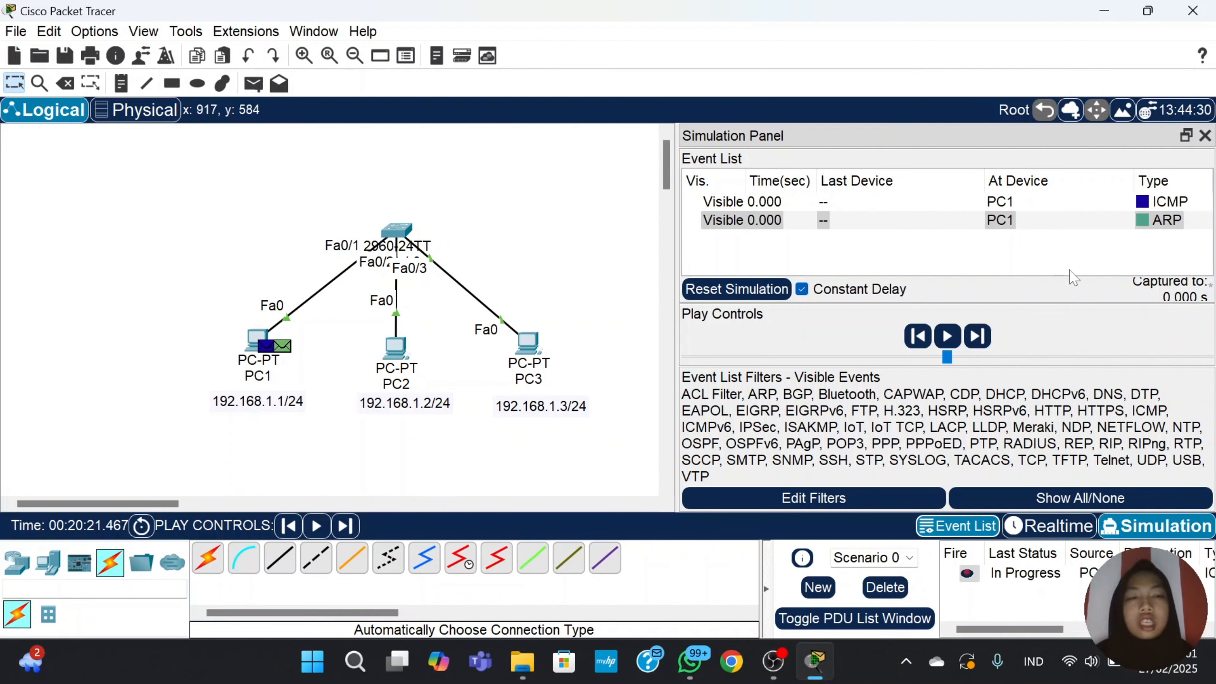
Step the simulation forward through the ARP request to PC2 and PC3 and PC2's ARP reply back to PC1.
left_click(351, 530)
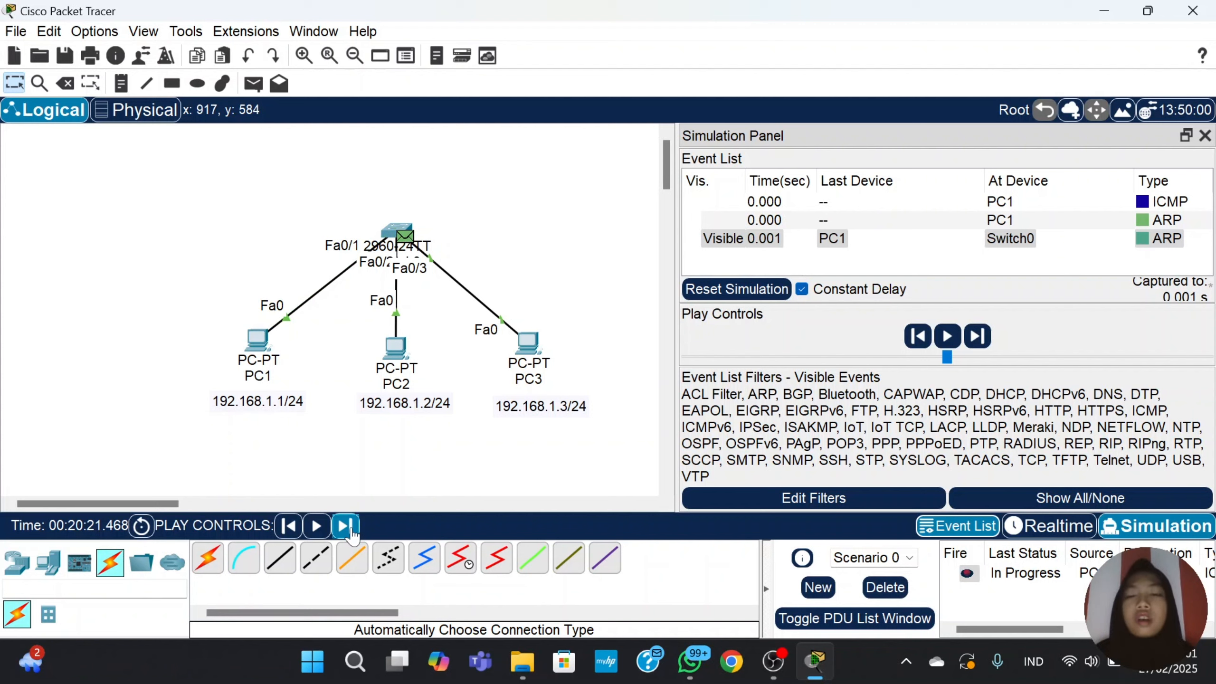
left_click(351, 529)
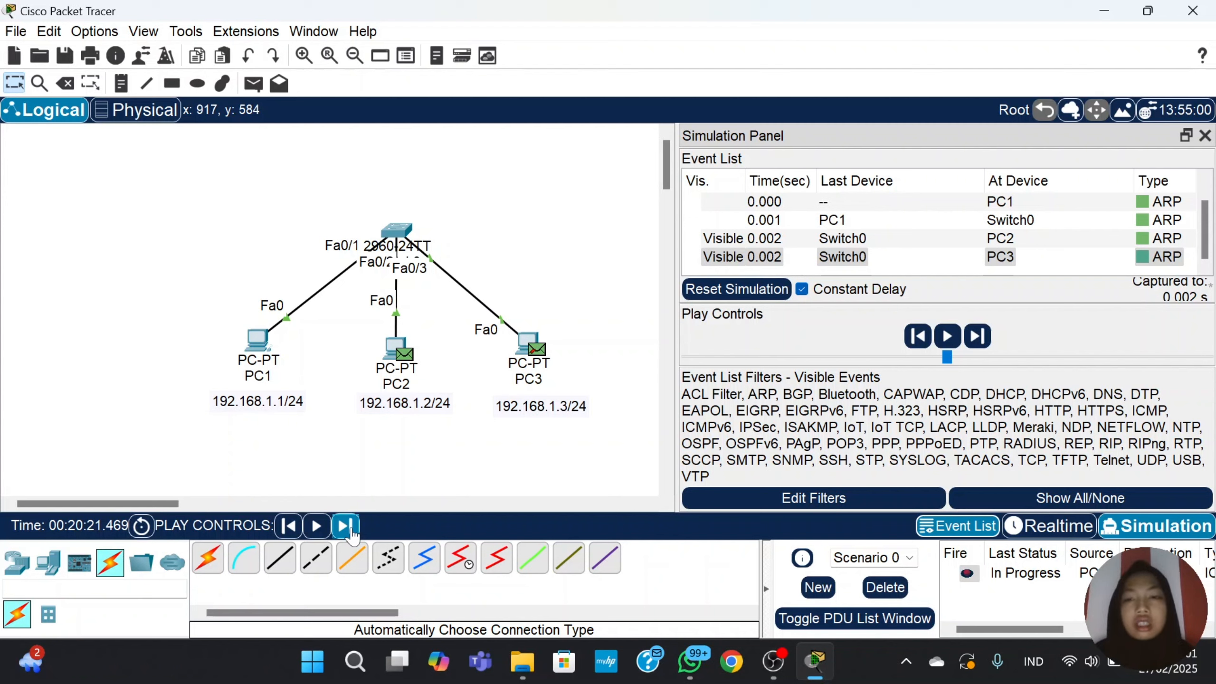
left_click(350, 528)
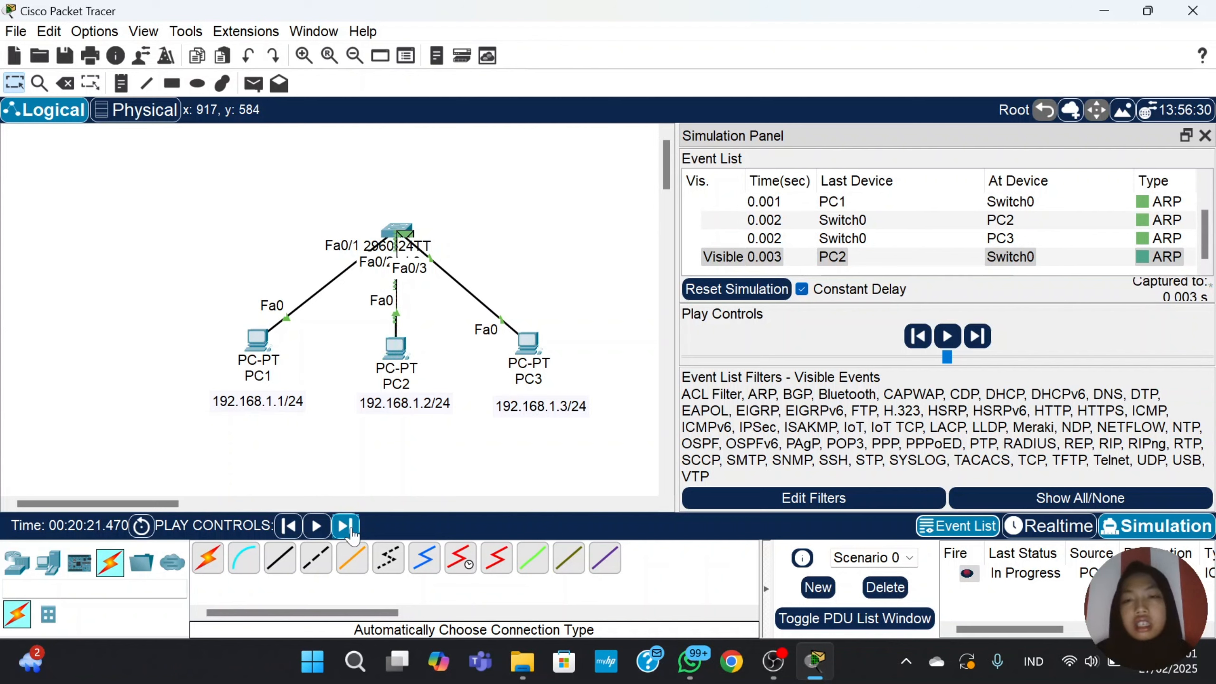
left_click(350, 529)
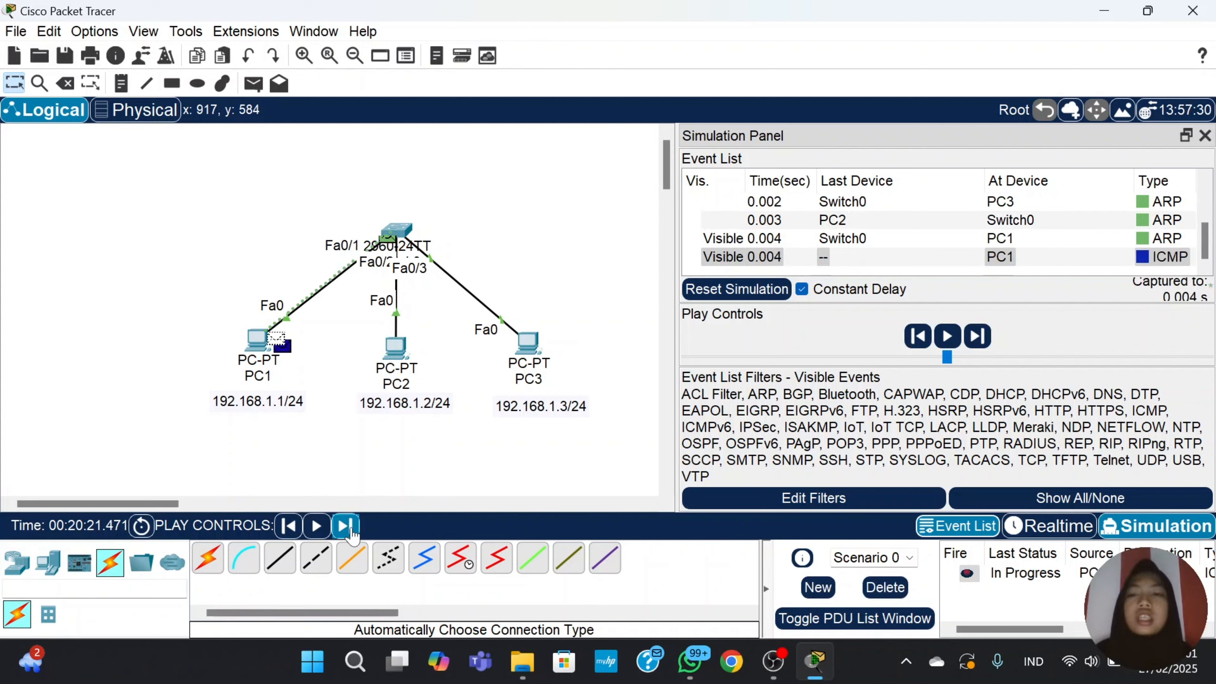
Step the ICMP packet from PC1 to PC2 and back through Switch0, and check its last status in the PDU list.
left_click(351, 529)
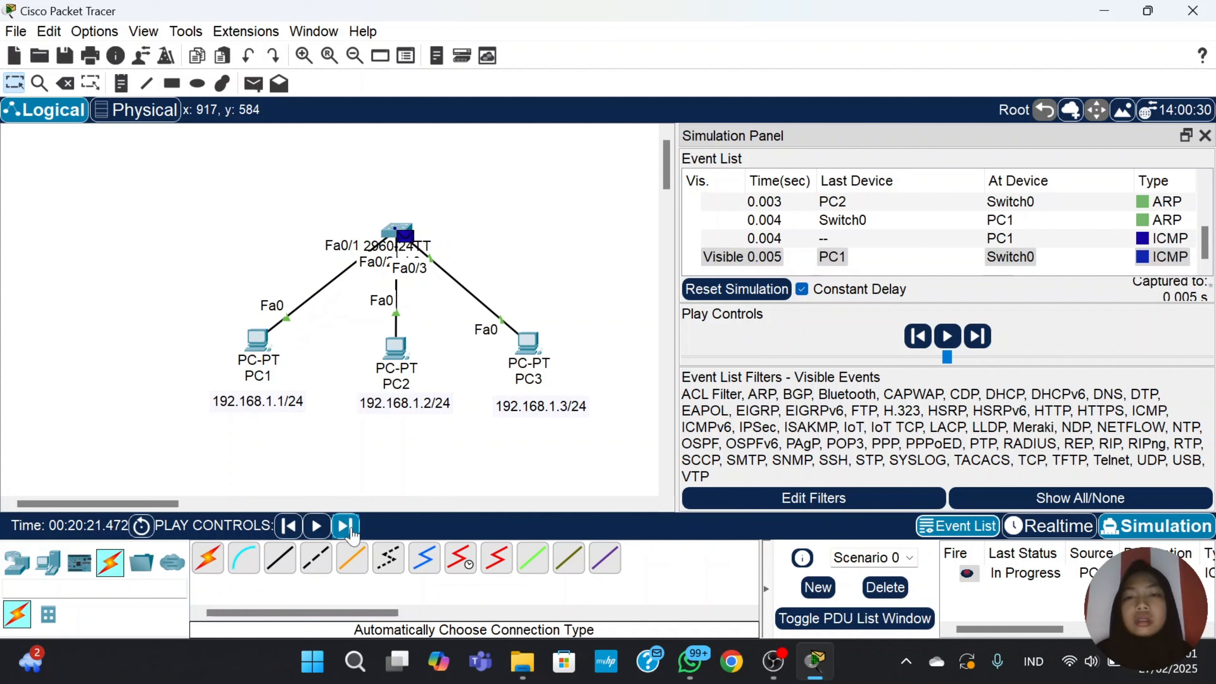
left_click(350, 528)
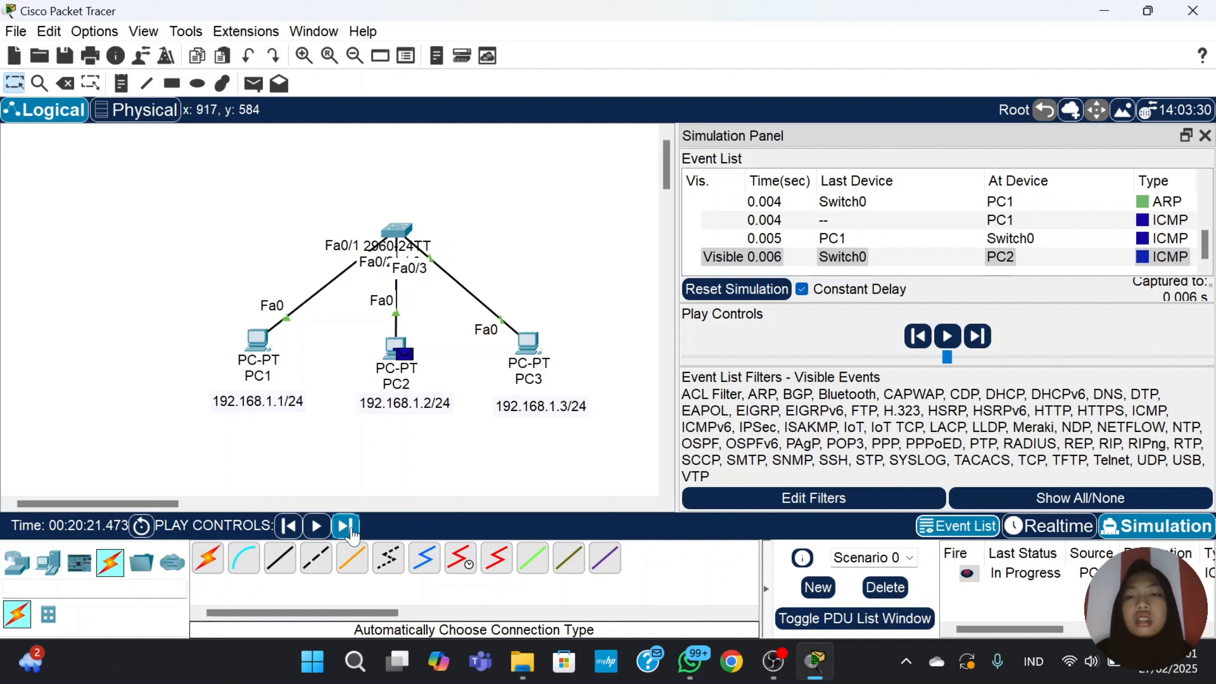
left_click(350, 529)
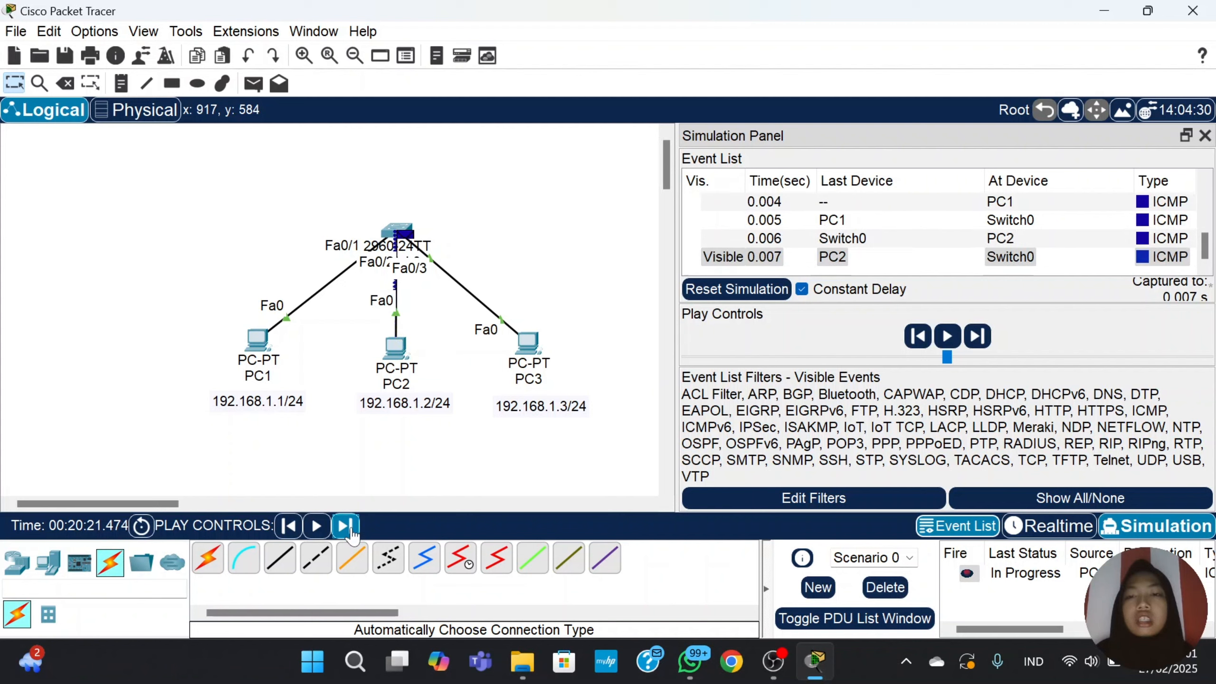
left_click(350, 529)
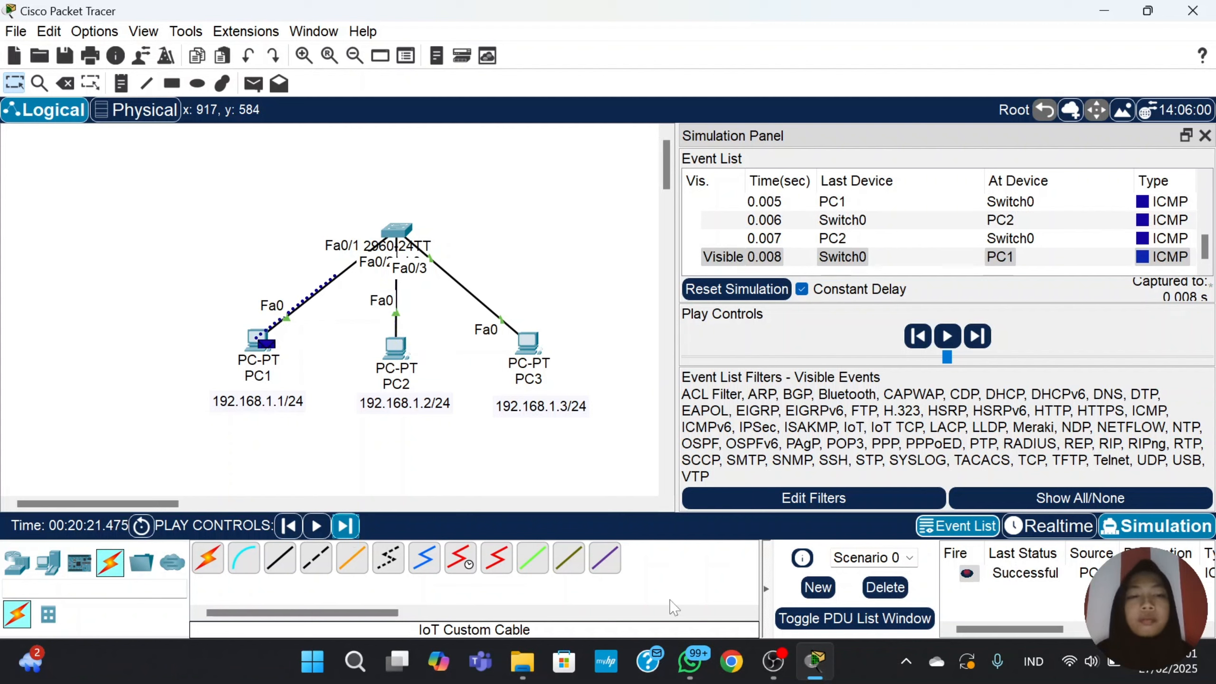
left_click(1021, 576)
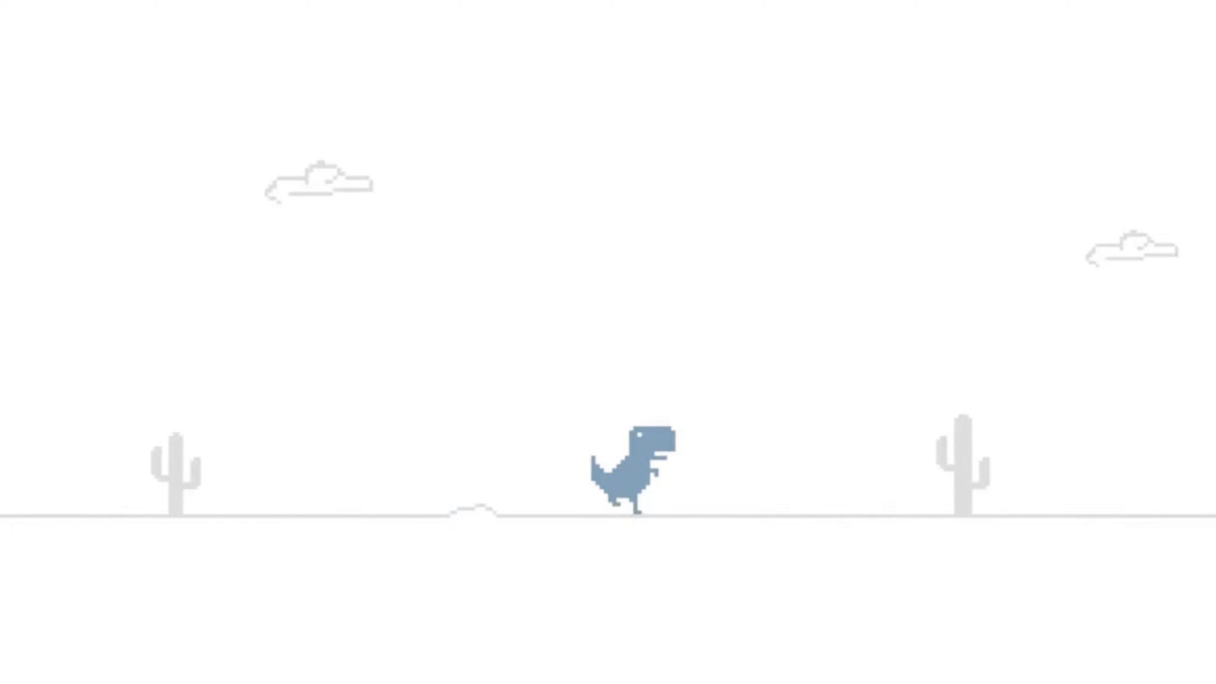
key("space")
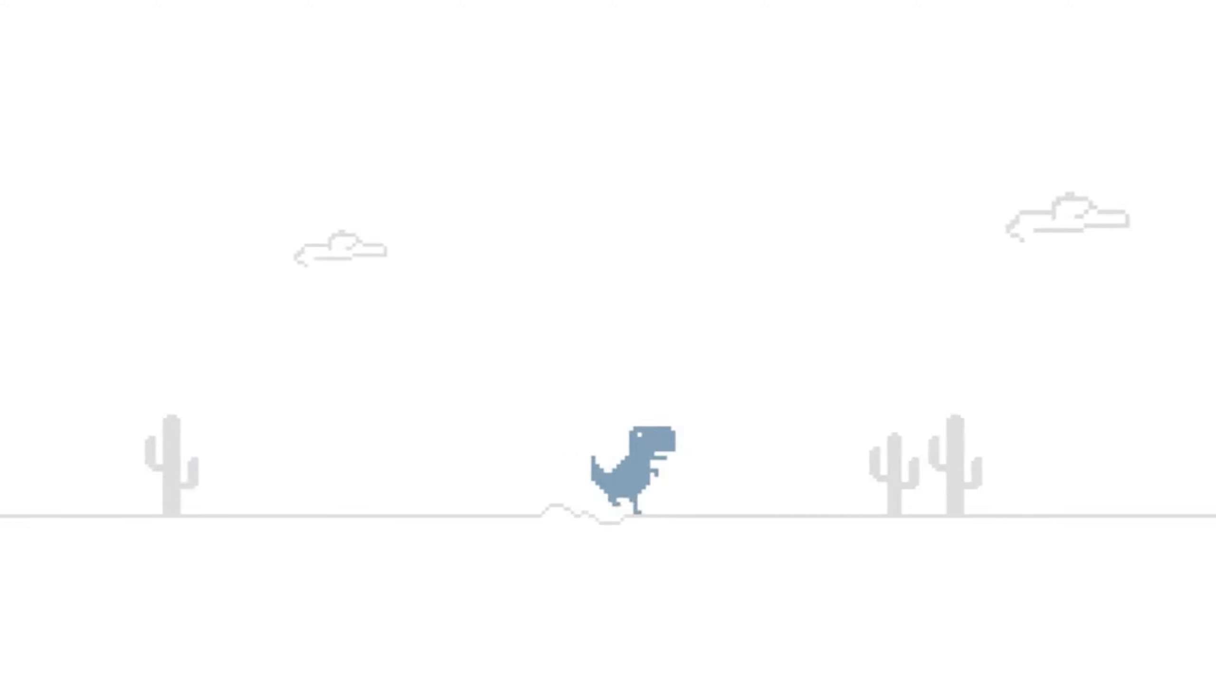